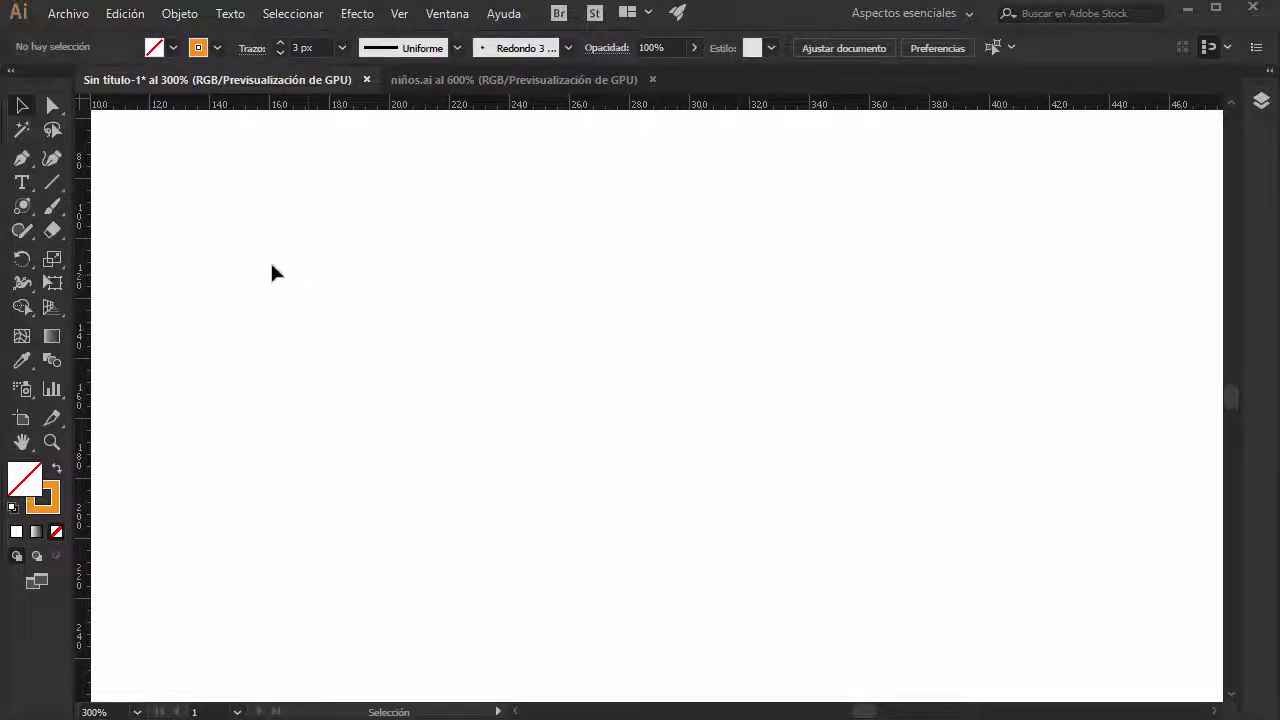
# Tear off the Paintbrush tool flyout into a floating panel placed at the top left.
pyautogui.moveTo(53, 212); pyautogui.dragTo(166, 208)
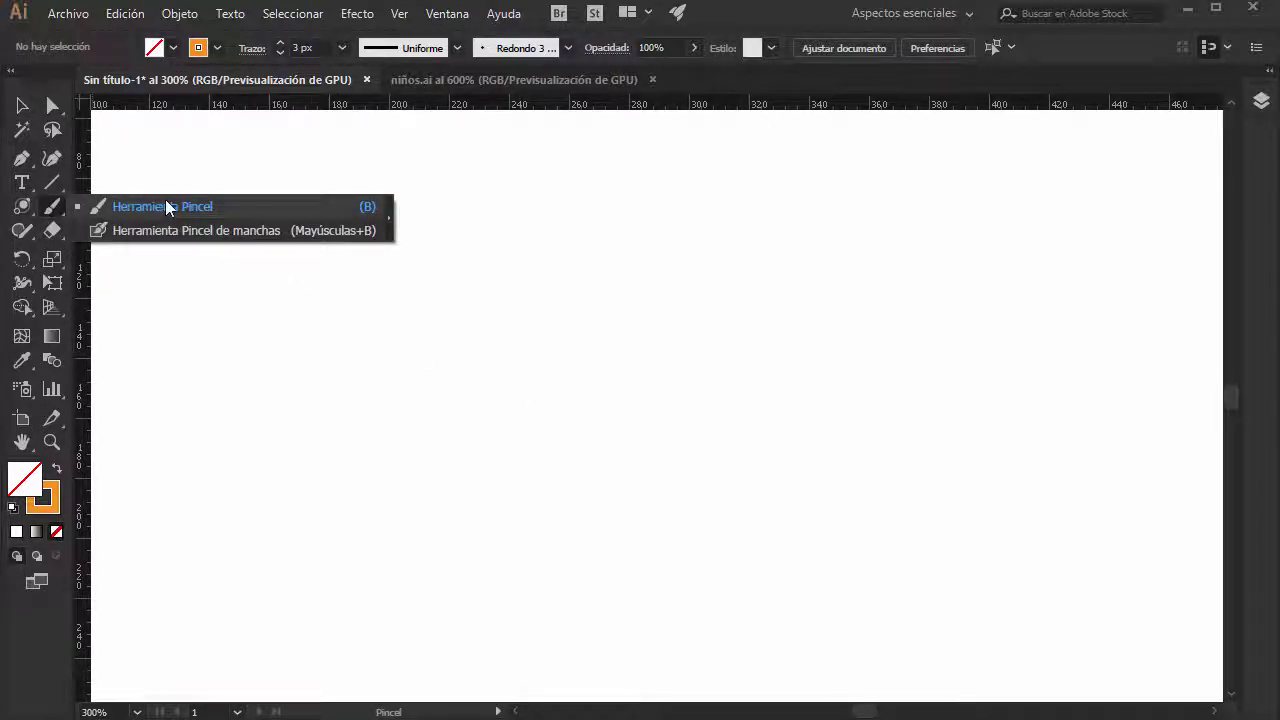
pyautogui.click(389, 231)
pyautogui.moveTo(102, 238)
pyautogui.mouseDown()
pyautogui.moveTo(197, 185)
pyautogui.moveTo(172, 162)
pyautogui.mouseUp()
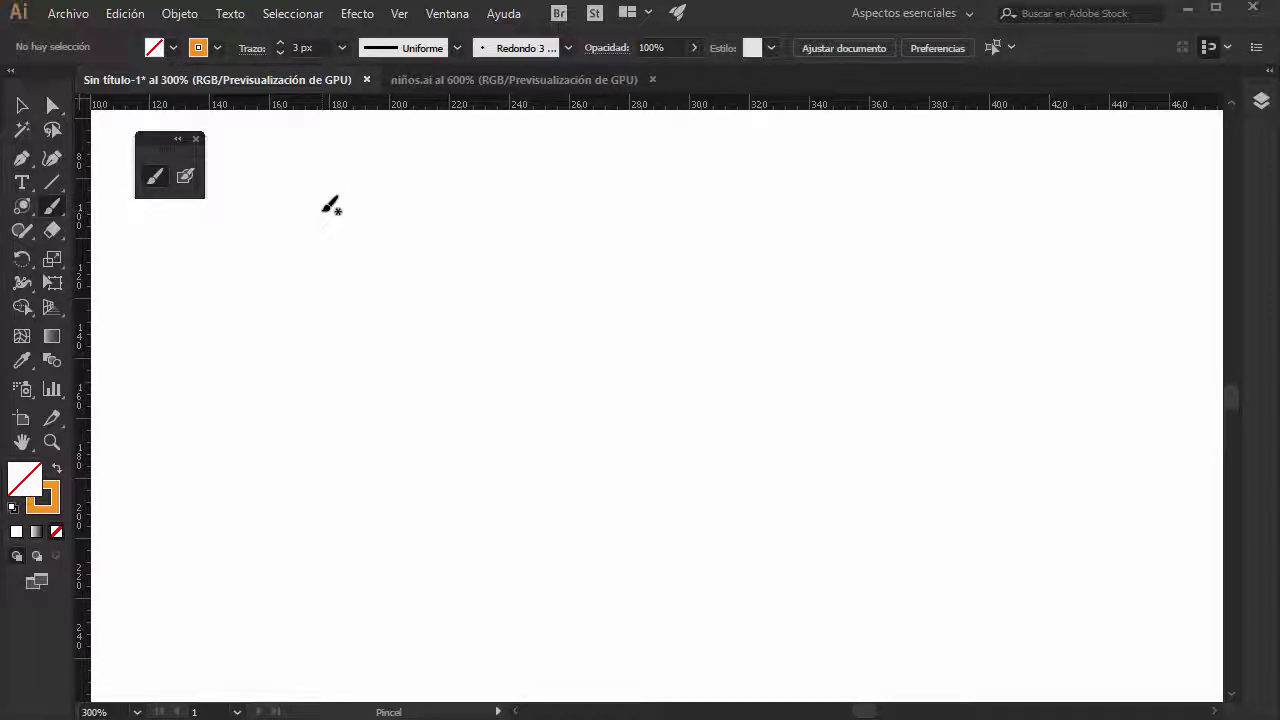
# Make the Paintbrush the active tool from the torn-off panel, after briefly checking the Pen flyout.
pyautogui.click(23, 162)
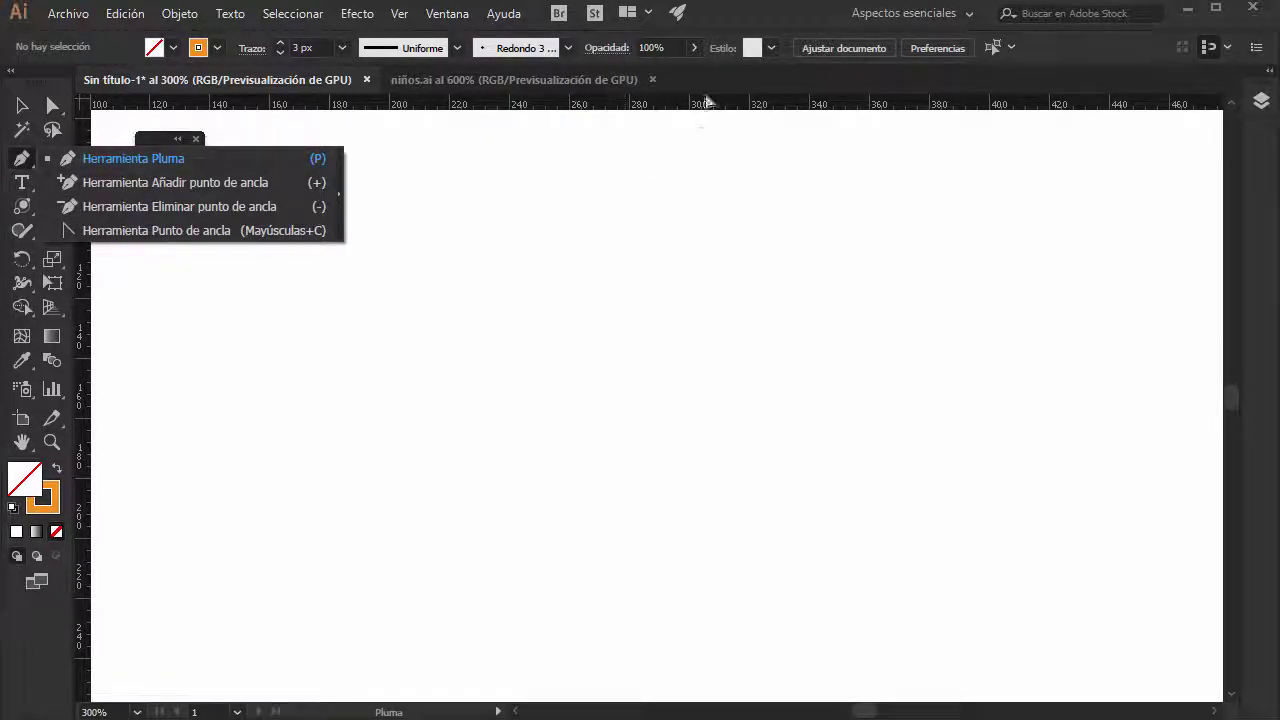
pyautogui.click(371, 152)
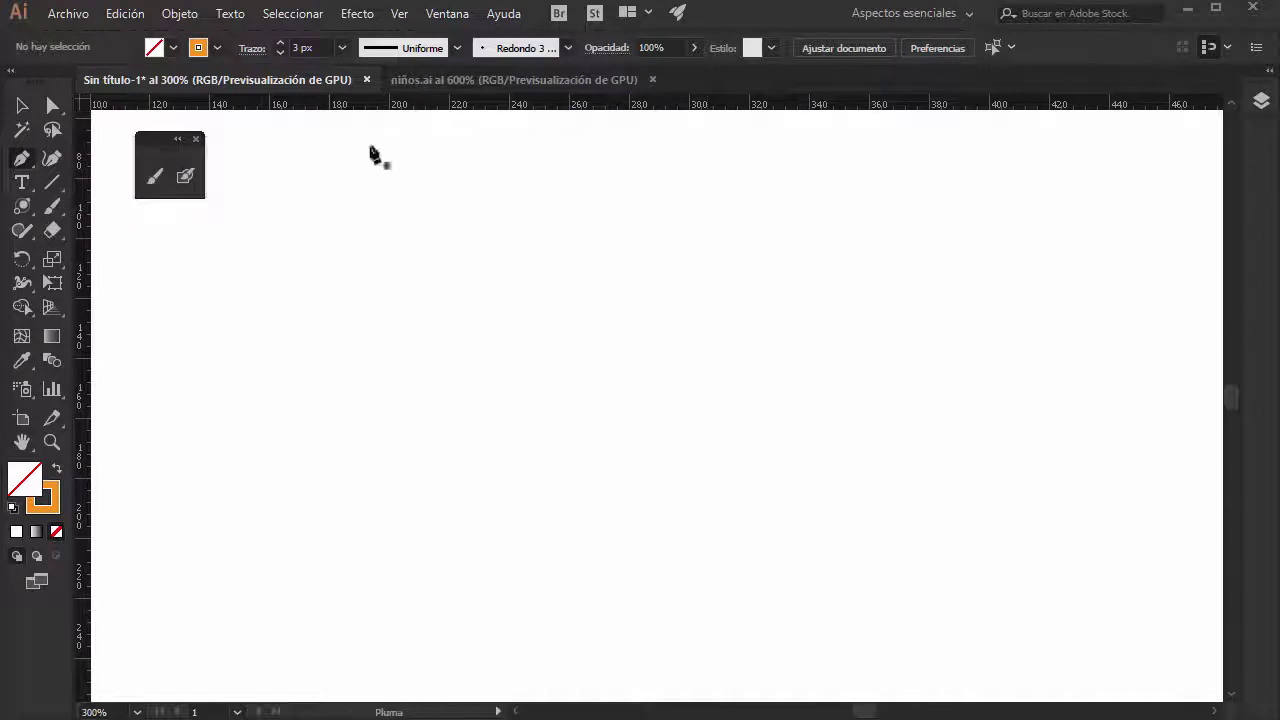
pyautogui.click(157, 183)
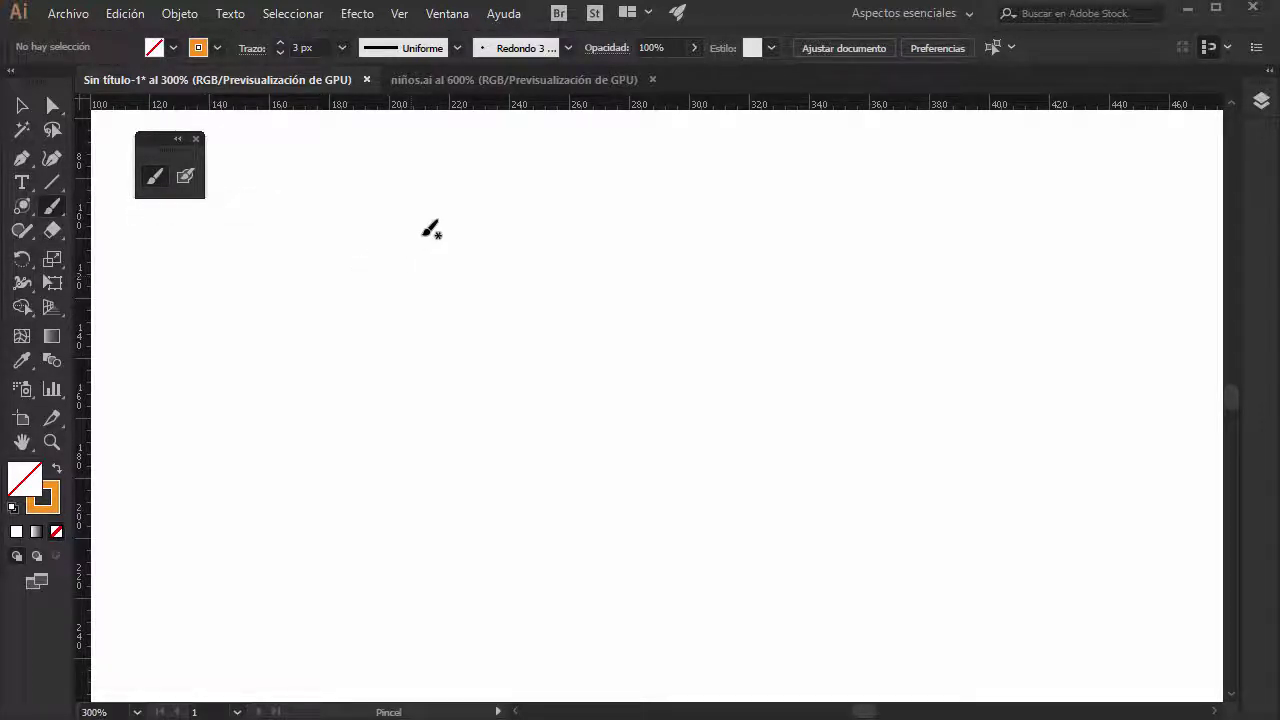
# Paint a closed orange loop, then pull two of its top segments upward into peaks.
pyautogui.moveTo(424, 234)
pyautogui.mouseDown()
pyautogui.moveTo(364, 418)
pyautogui.moveTo(457, 514)
pyautogui.moveTo(611, 540)
pyautogui.moveTo(703, 374)
pyautogui.moveTo(598, 264)
pyautogui.moveTo(430, 226)
pyautogui.mouseUp()
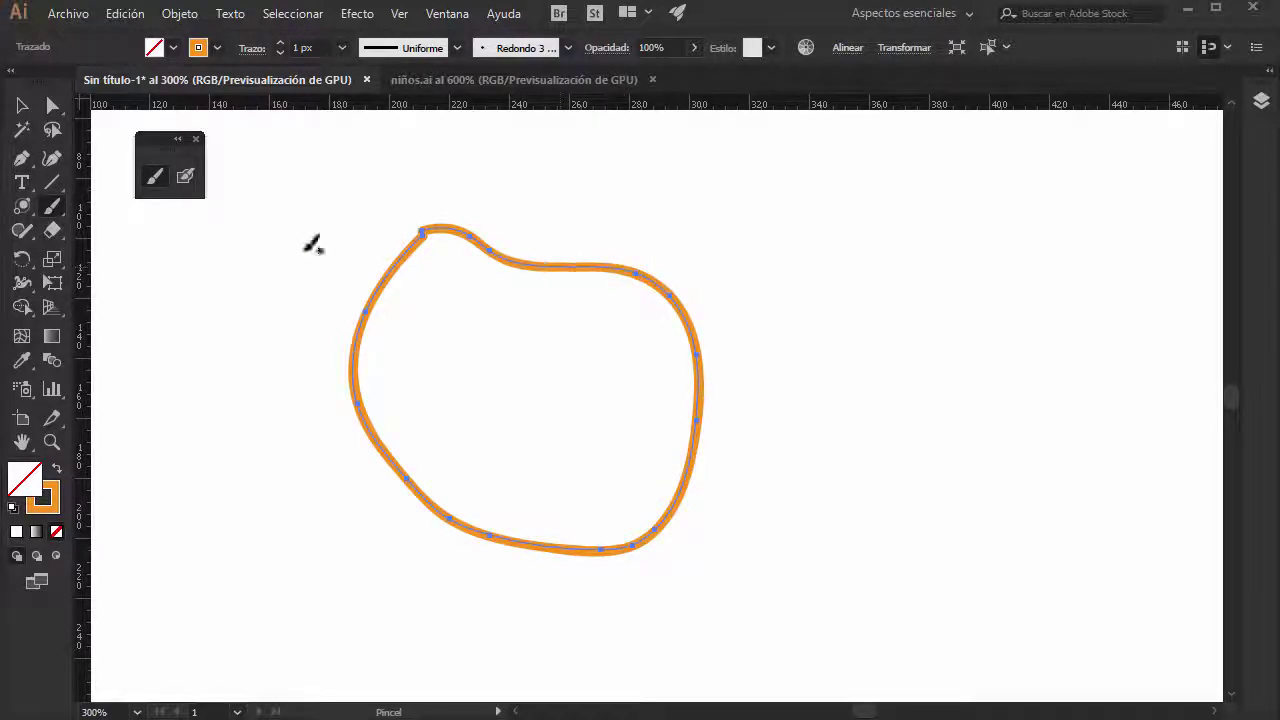
pyautogui.keyDown('ctrl'); pyautogui.click(110, 142); pyautogui.keyUp('ctrl')
pyautogui.click(52, 108)
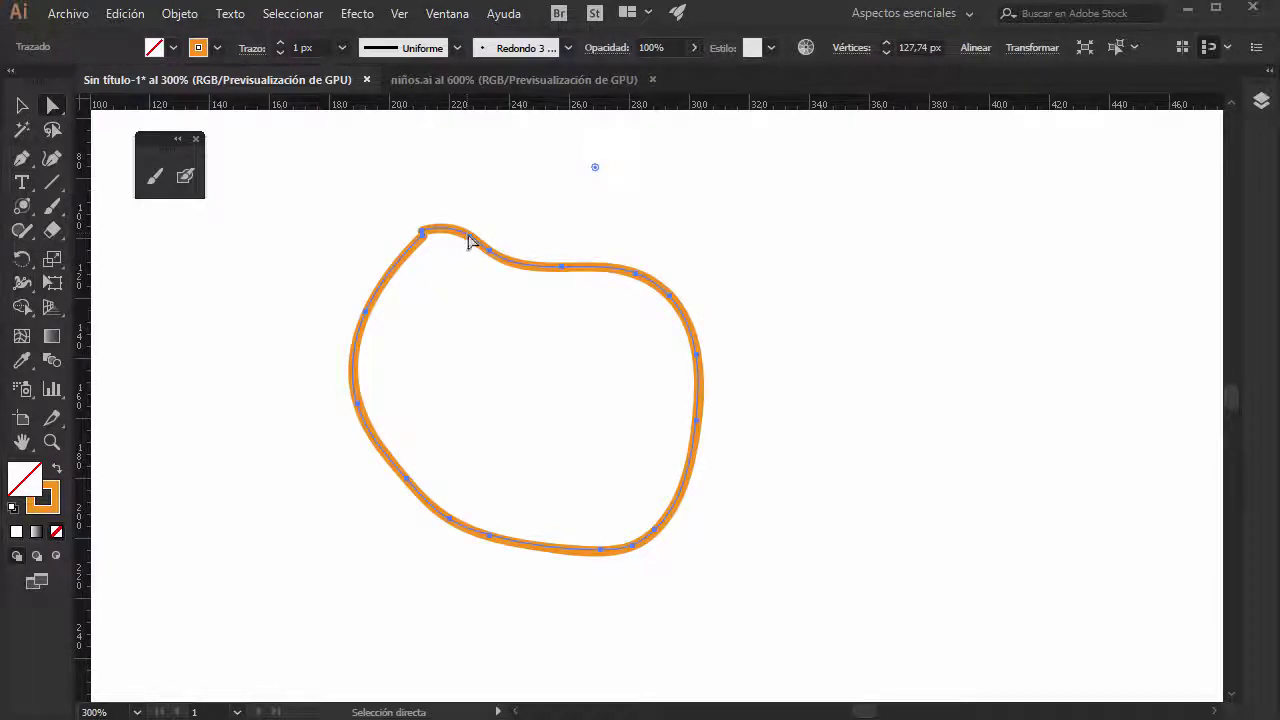
pyautogui.moveTo(470, 243)
pyautogui.mouseDown()
pyautogui.moveTo(524, 215)
pyautogui.moveTo(523, 236)
pyautogui.moveTo(560, 181)
pyautogui.mouseUp()
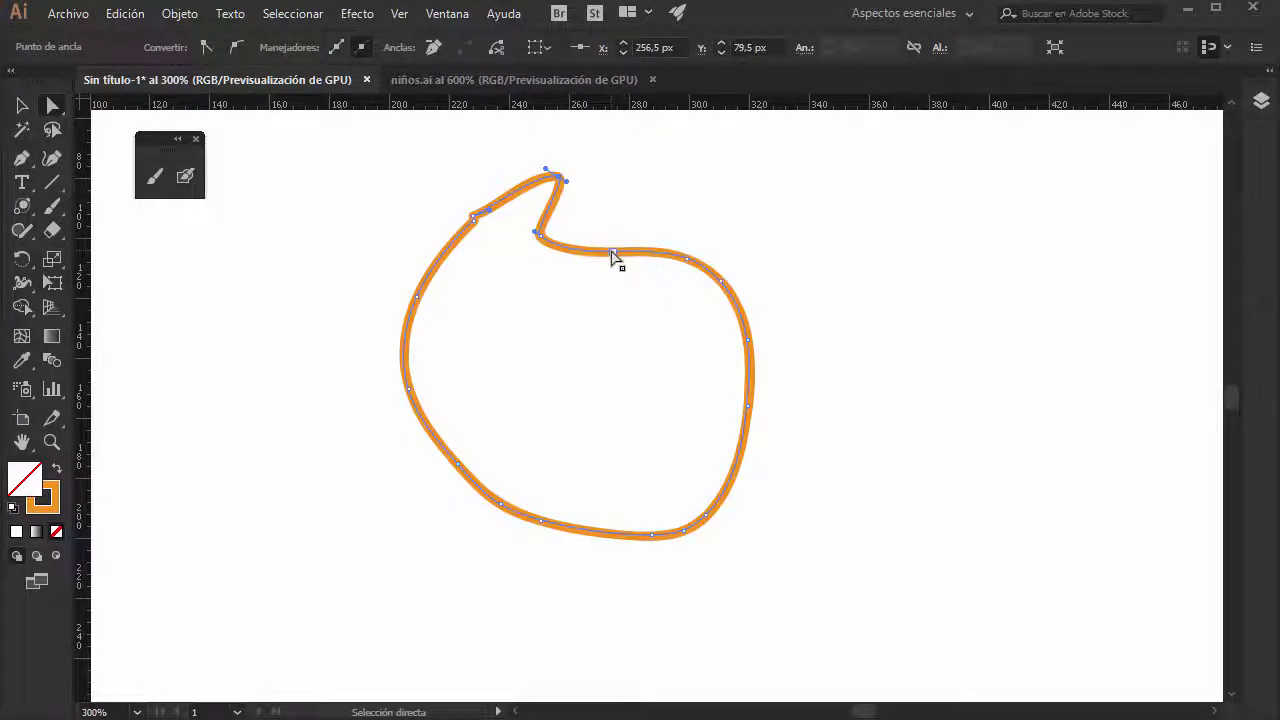
pyautogui.moveTo(611, 251); pyautogui.dragTo(671, 197)
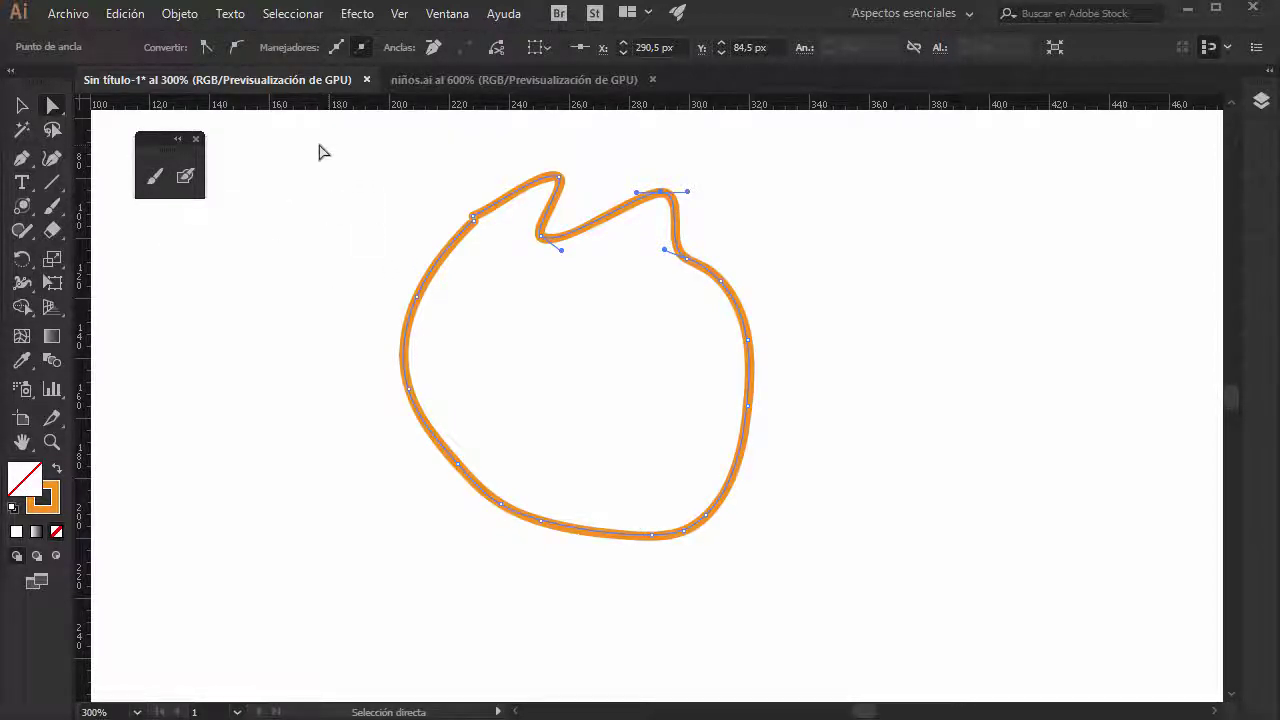
# Delete the reshaped loop and reframe the artboard at 200% zoom.
pyautogui.press('Delete')
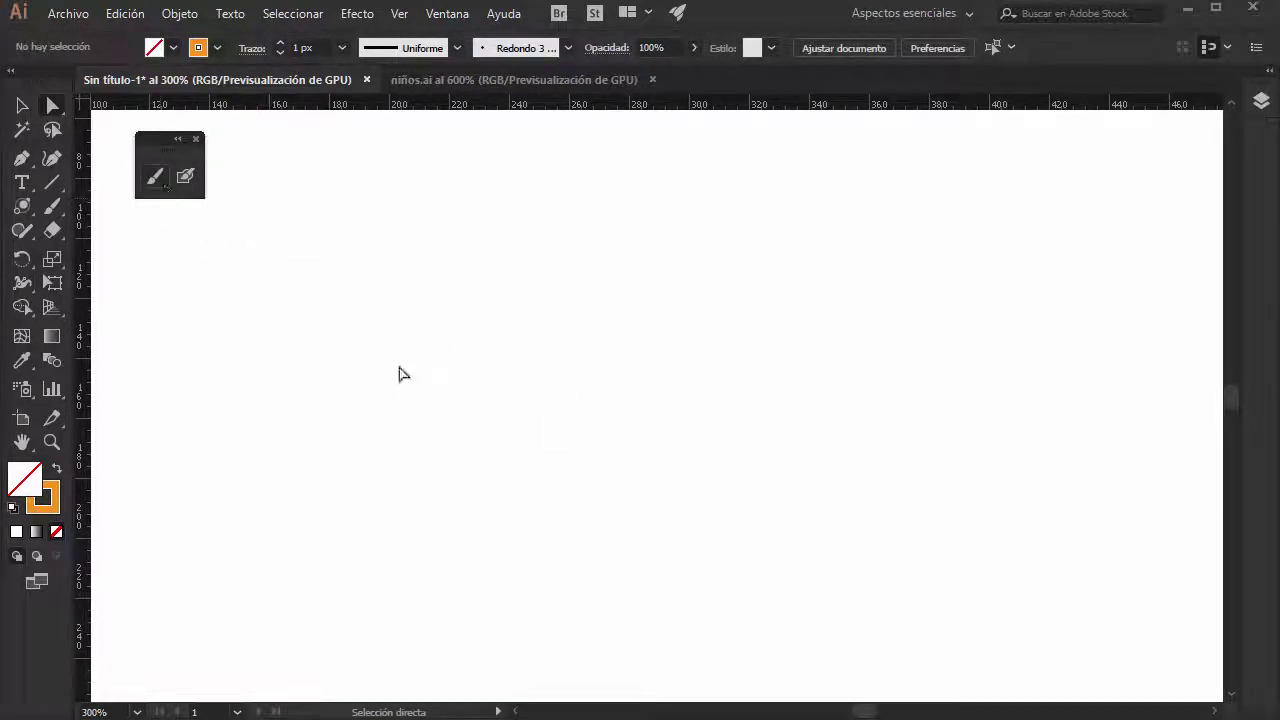
pyautogui.hotkey('ctrl', '-')
pyautogui.hotkey('ctrl', '-')
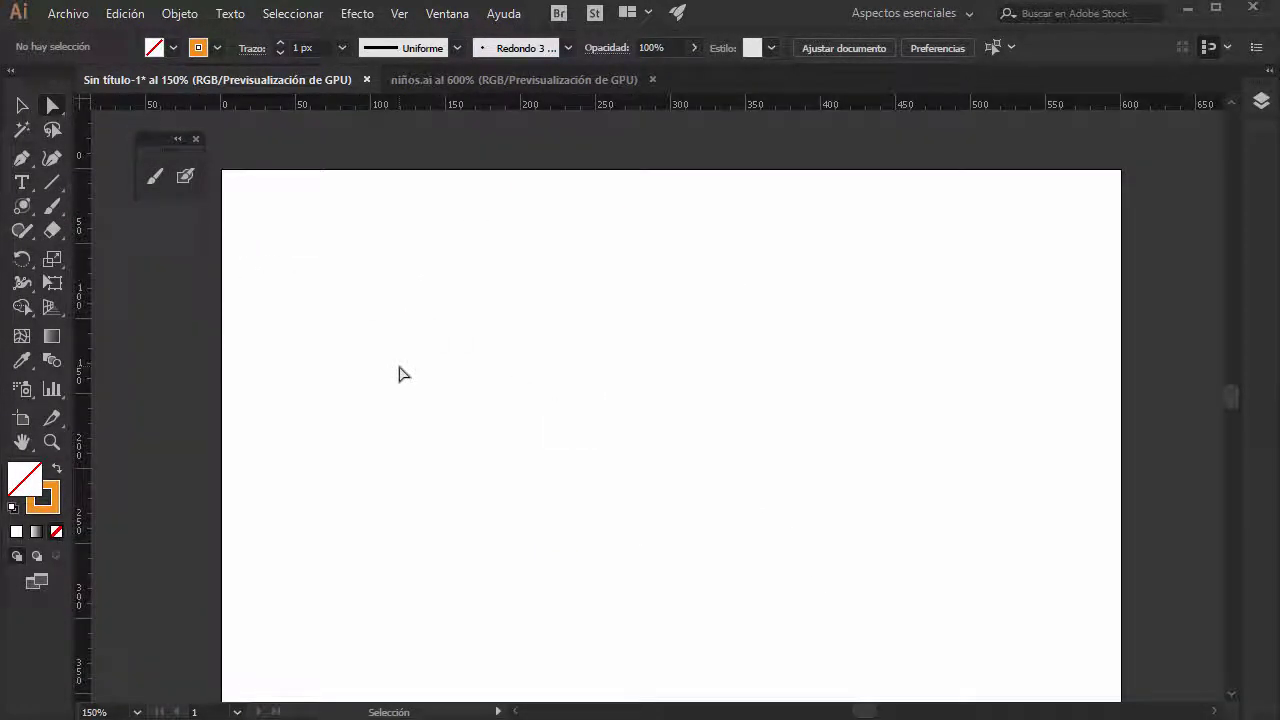
pyautogui.moveTo(540, 377); pyautogui.dragTo(486, 317)
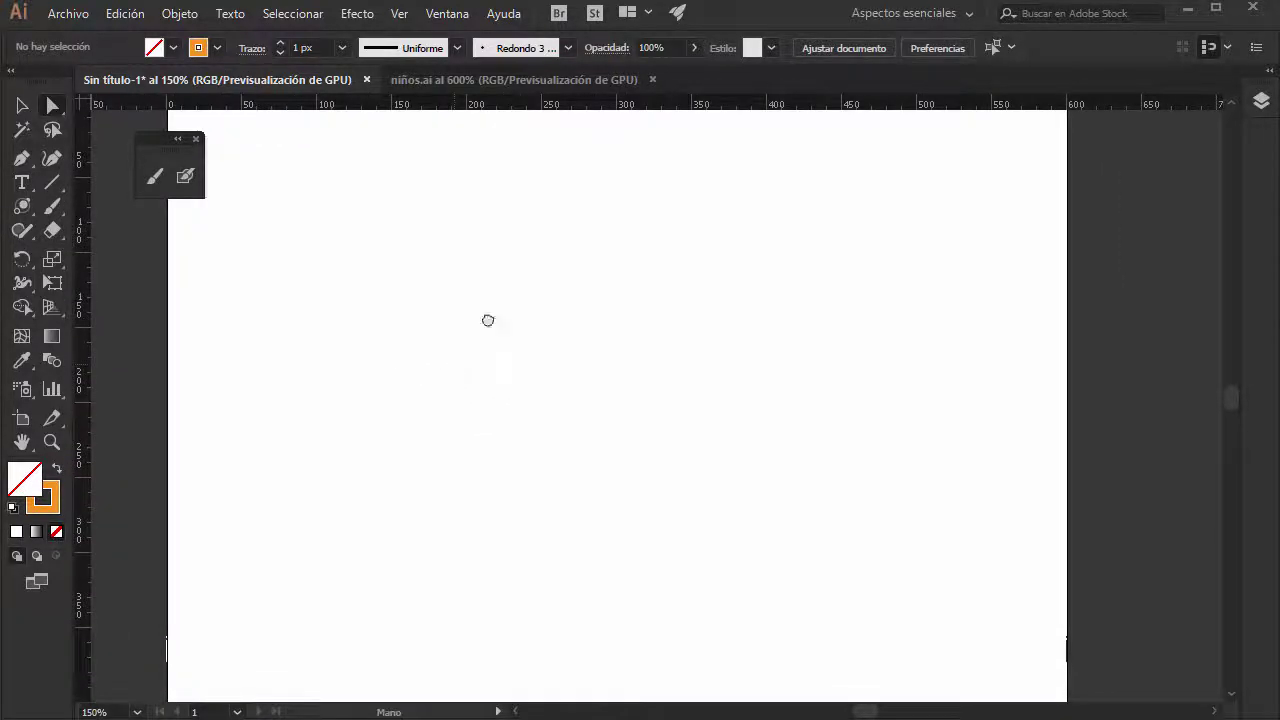
pyautogui.hotkey('ctrl', '+')
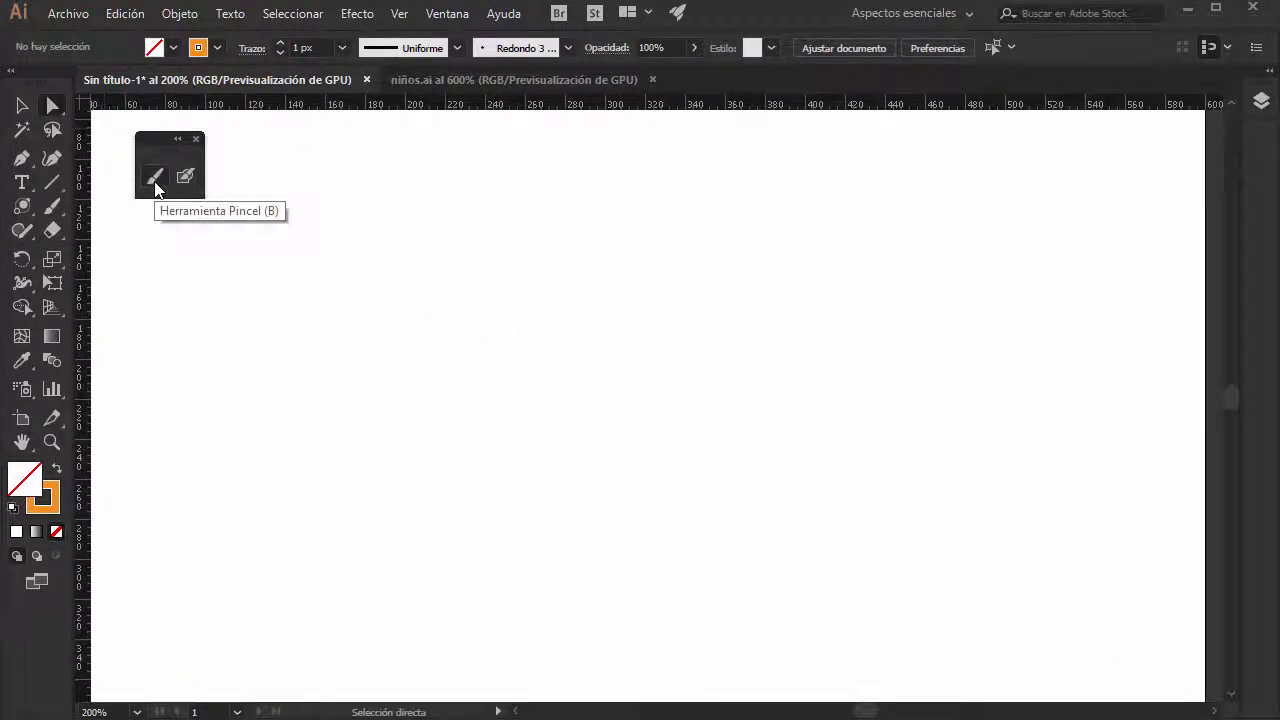
# In the Paintbrush options, move Fidelidad from Precisión to the Suavizar extreme.
pyautogui.click(155, 178)
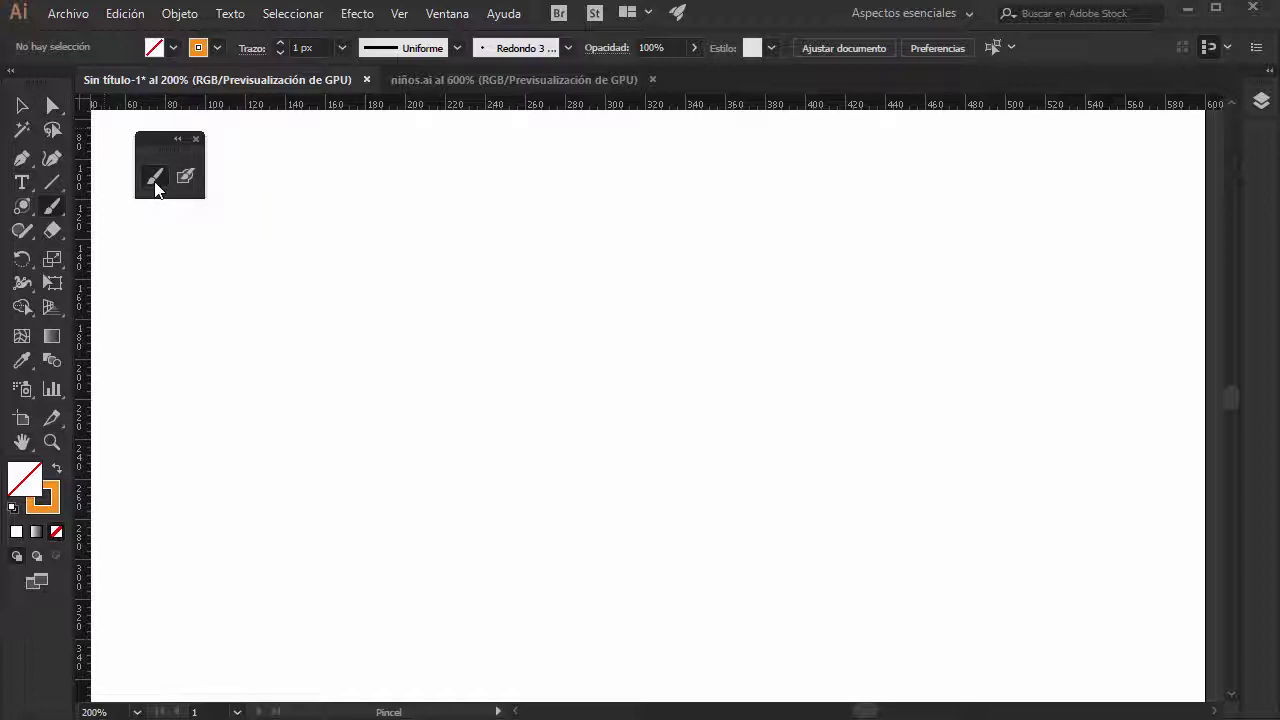
pyautogui.doubleClick(155, 180)
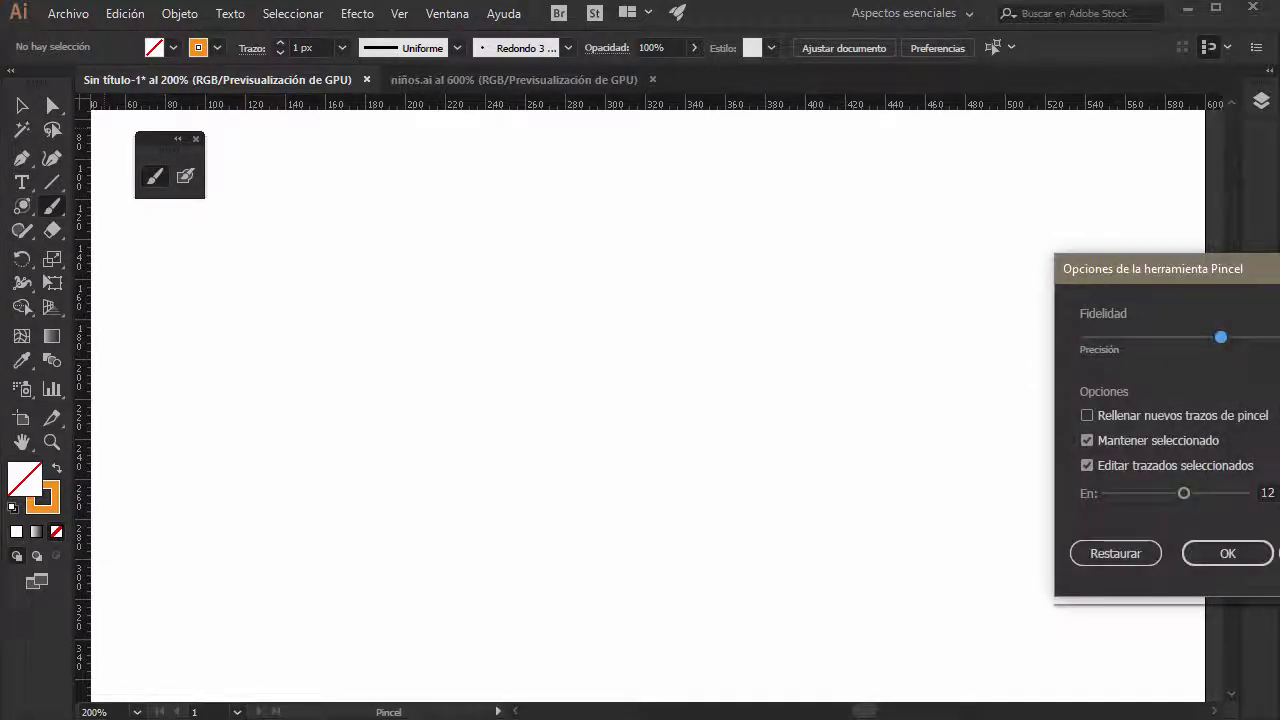
pyautogui.moveTo(1270, 270); pyautogui.dragTo(658, 237)
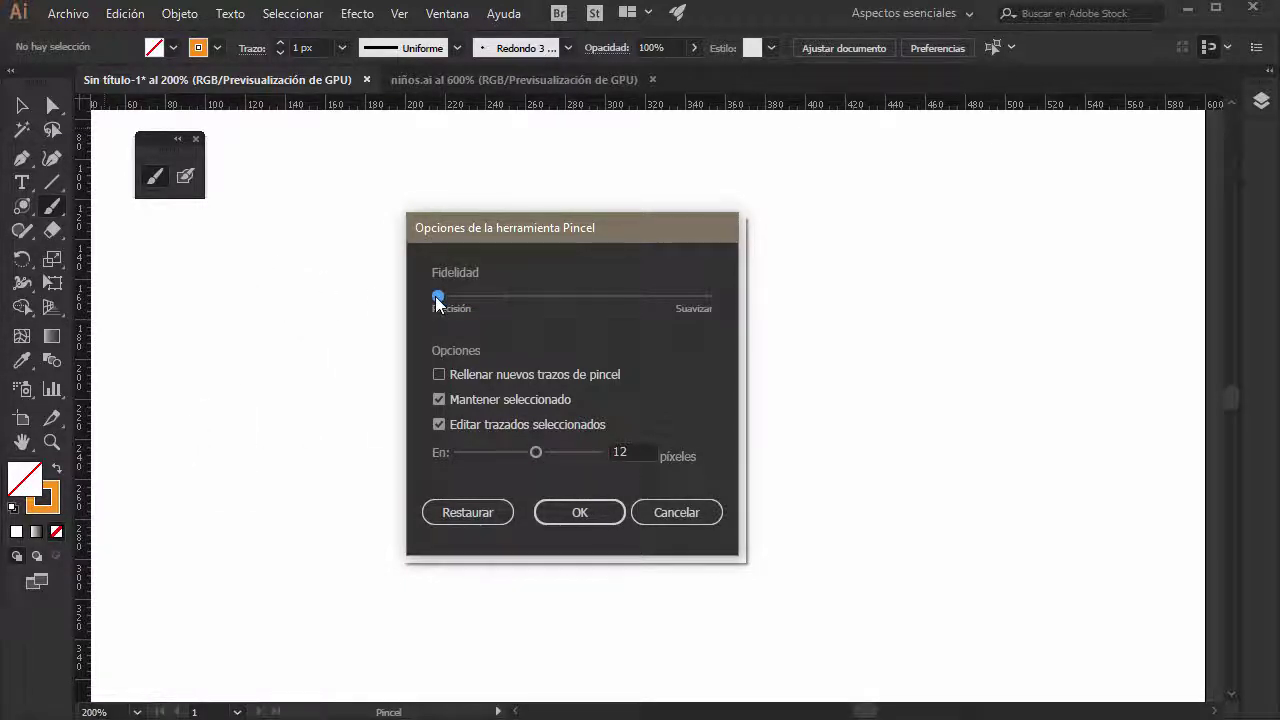
pyautogui.moveTo(437, 298); pyautogui.dragTo(640, 297)
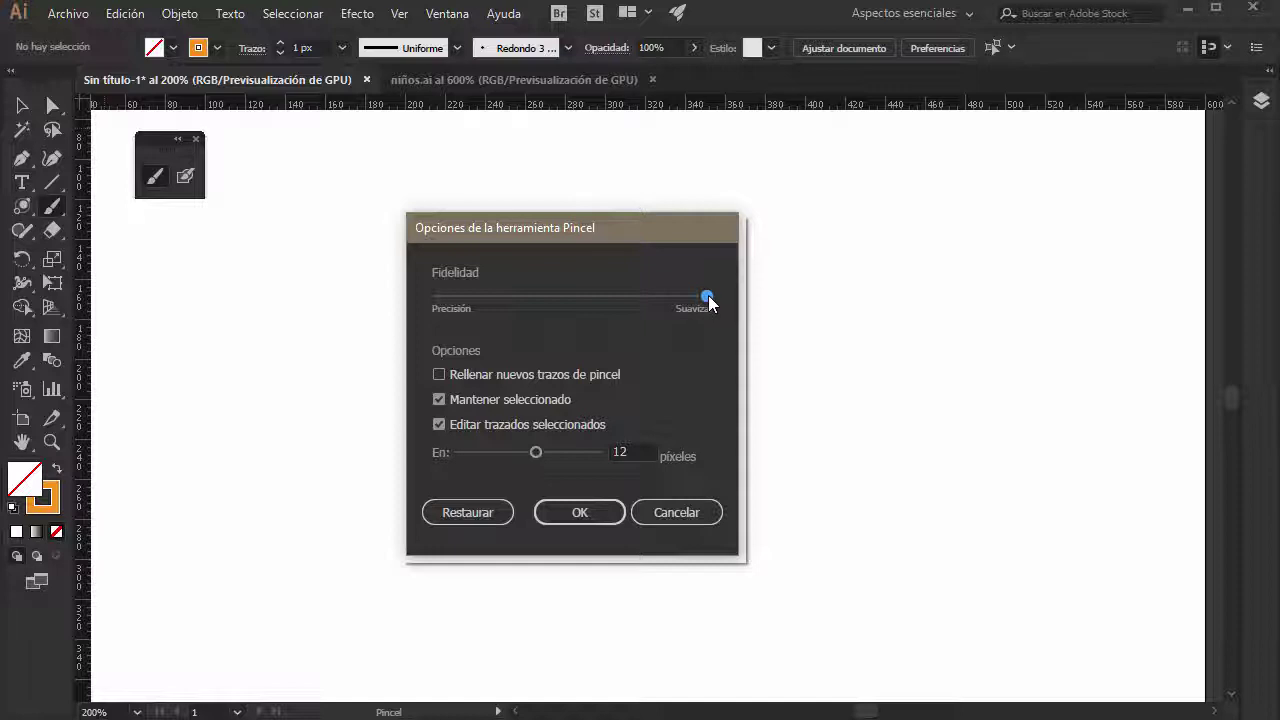
pyautogui.moveTo(708, 297); pyautogui.dragTo(438, 297)
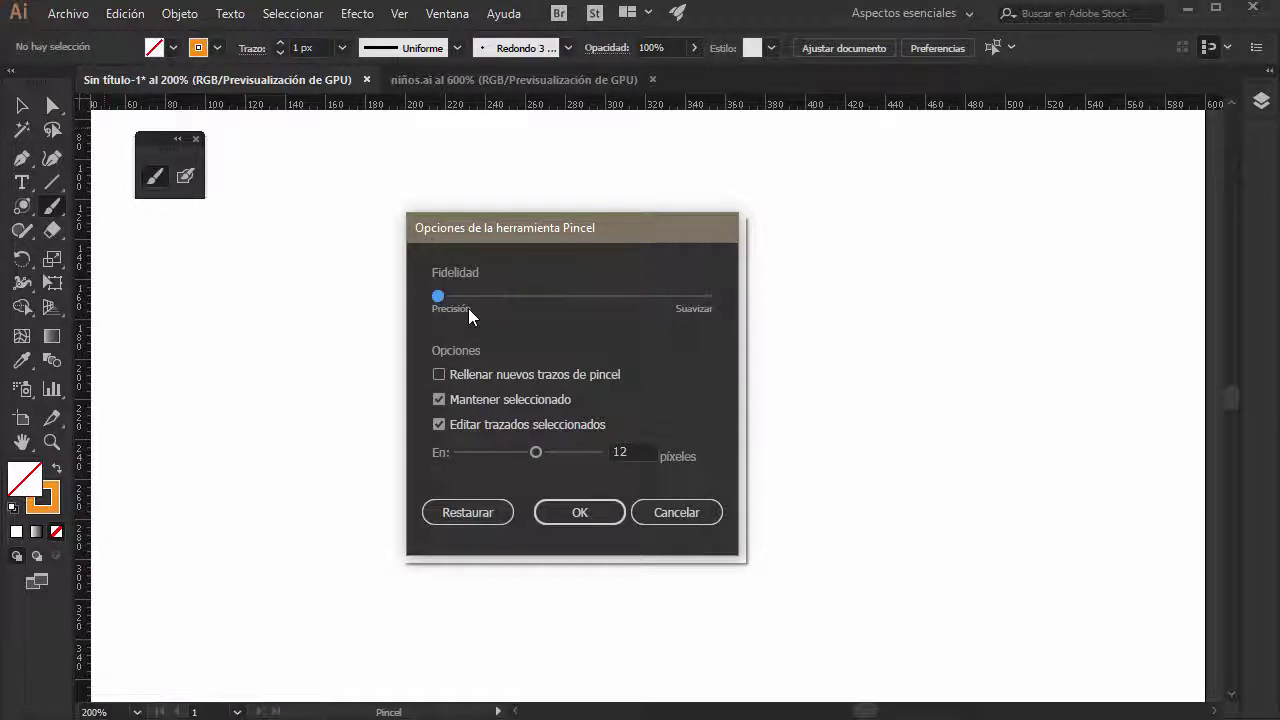
# Apply the brush options and paint a smooth orange C-shaped curve.
pyautogui.click(573, 518)
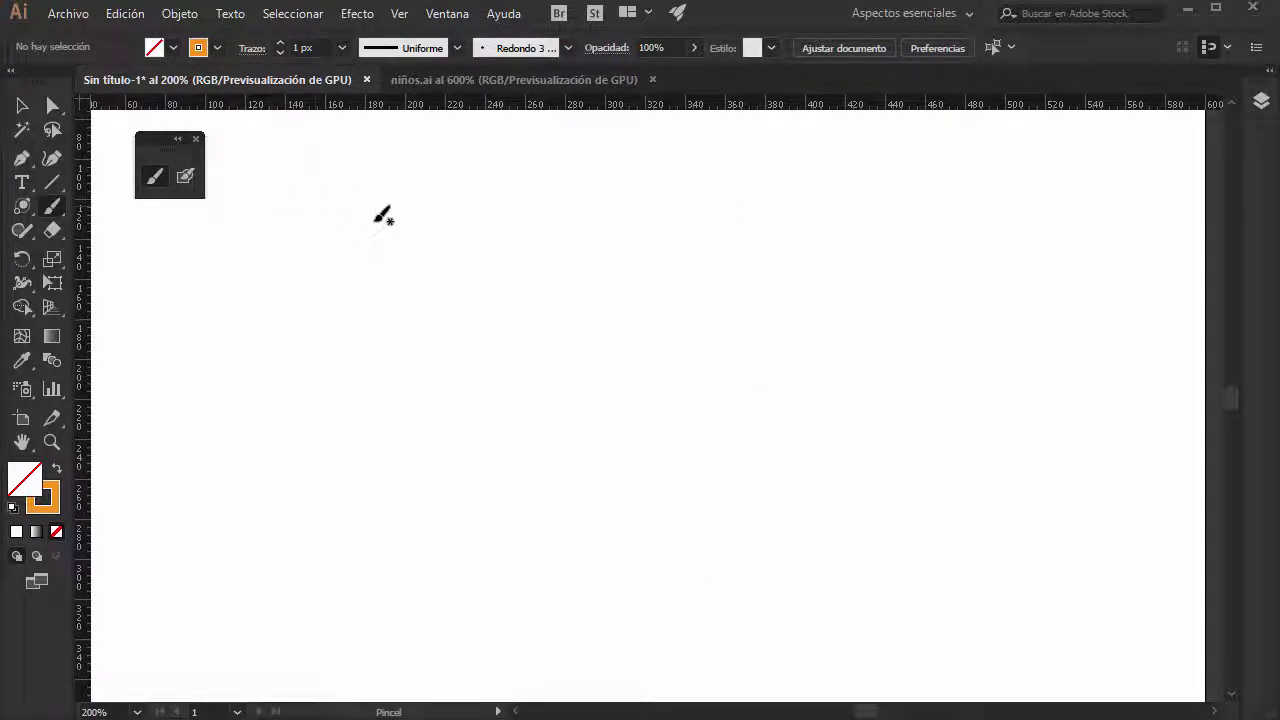
pyautogui.moveTo(422, 232); pyautogui.dragTo(552, 503)
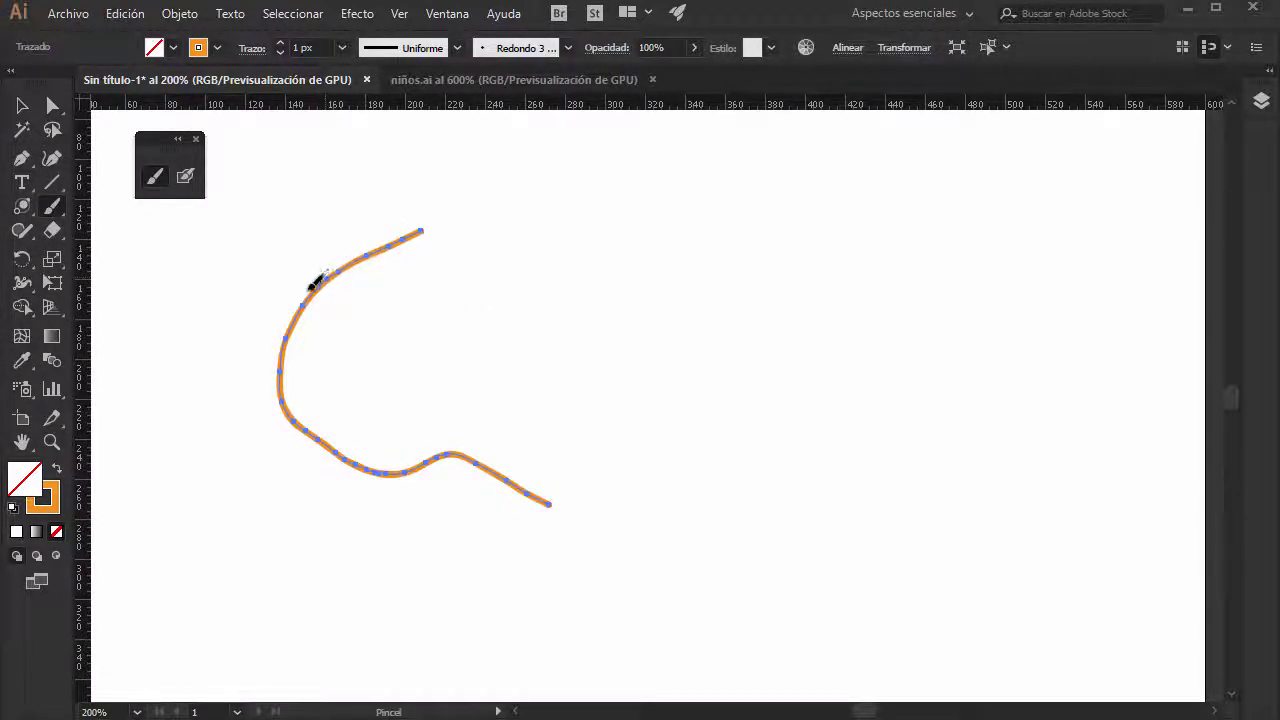
pyautogui.moveTo(313, 286); pyautogui.dragTo(425, 228)
# Deselect the curve, zoom to 400% and pan to bring it into view.
pyautogui.click(50, 118)
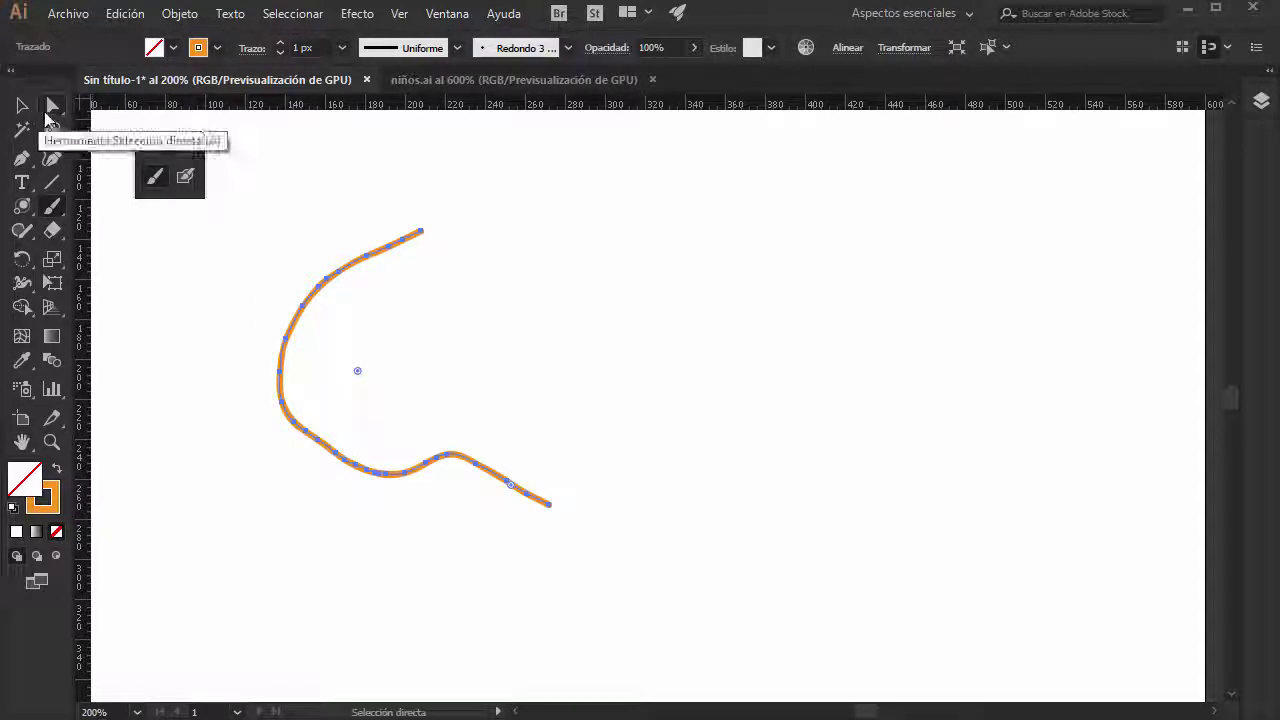
pyautogui.click(155, 298)
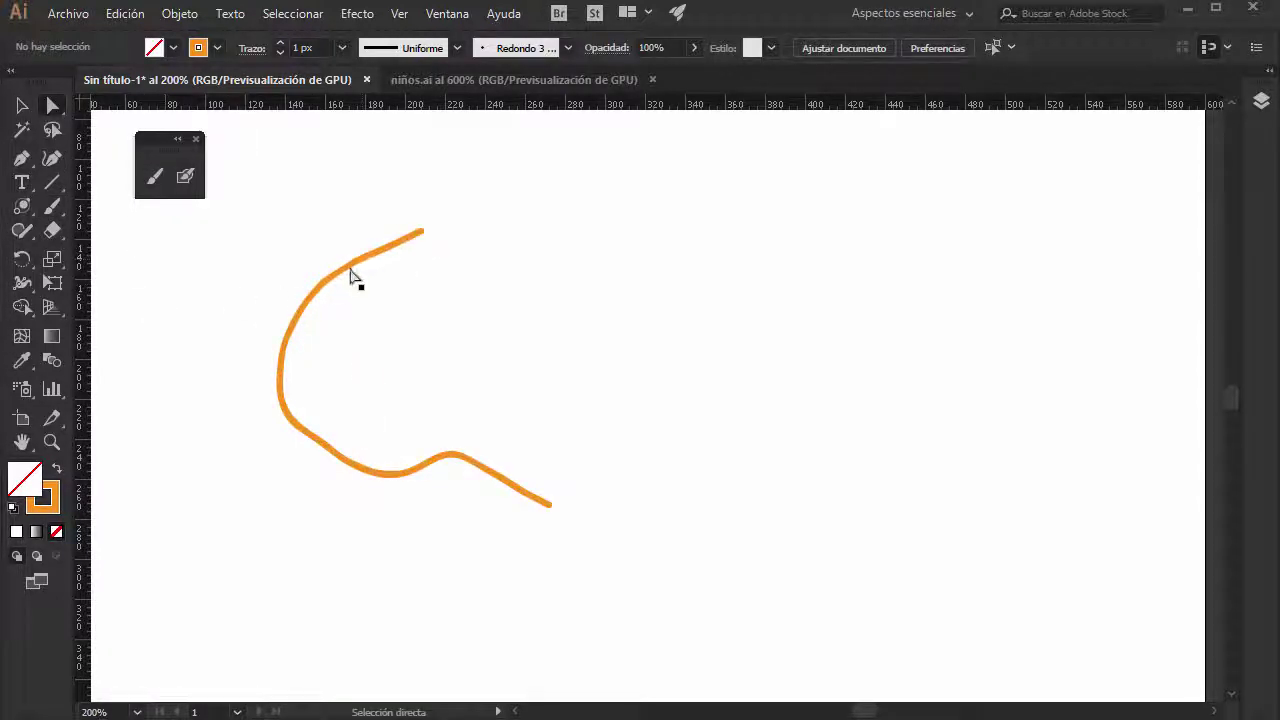
pyautogui.hotkey('ctrl', '+')
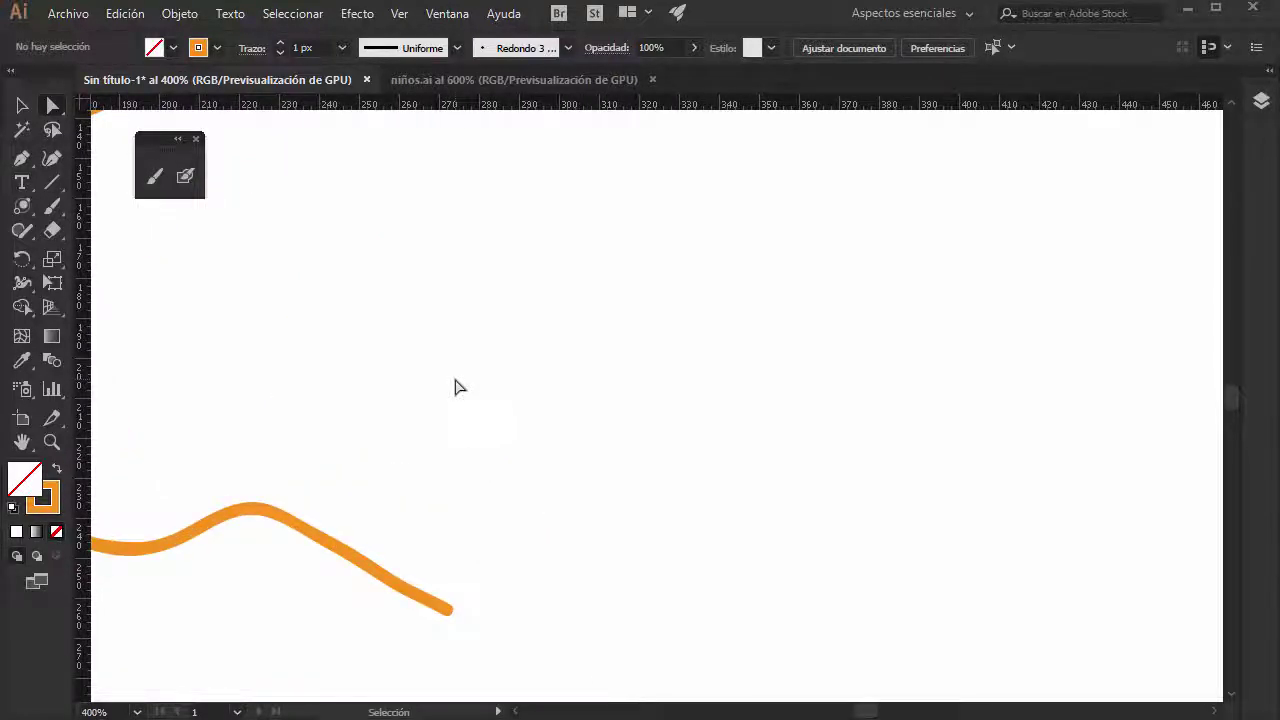
pyautogui.moveTo(360, 514); pyautogui.dragTo(811, 603)
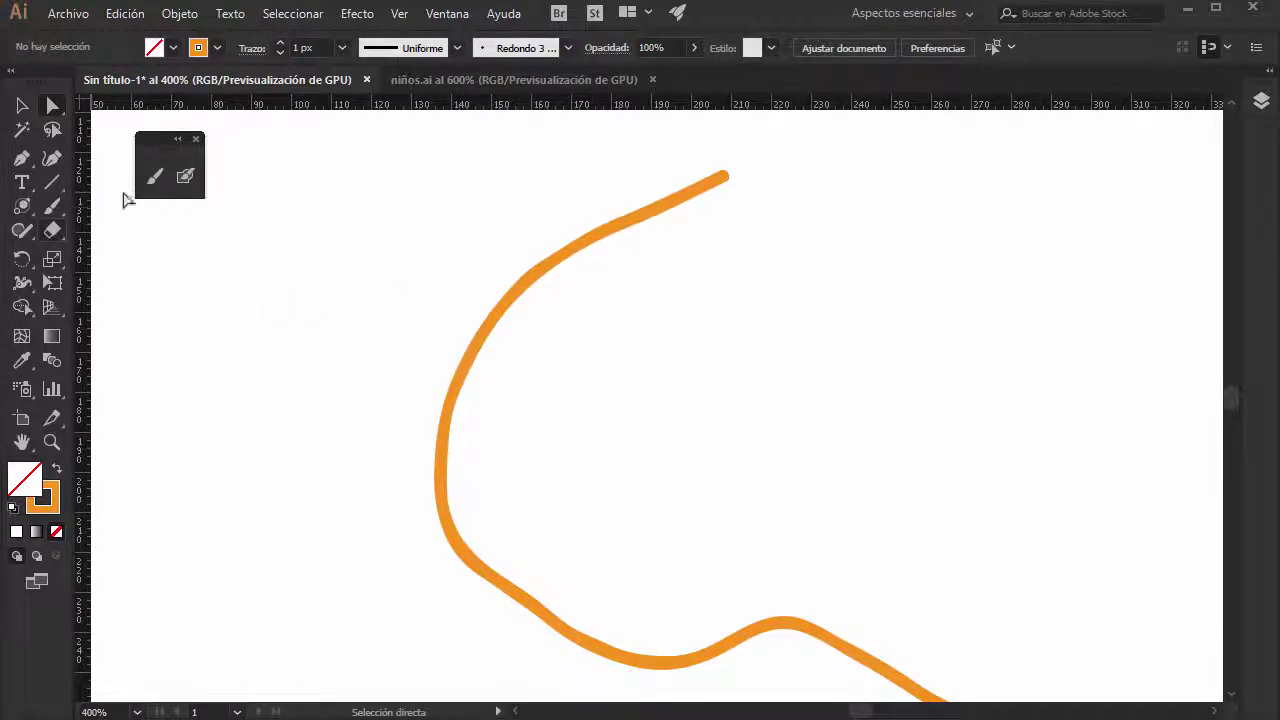
# Set the Paintbrush Fidelidad to Suavizar and apply it.
pyautogui.doubleClick(154, 181)
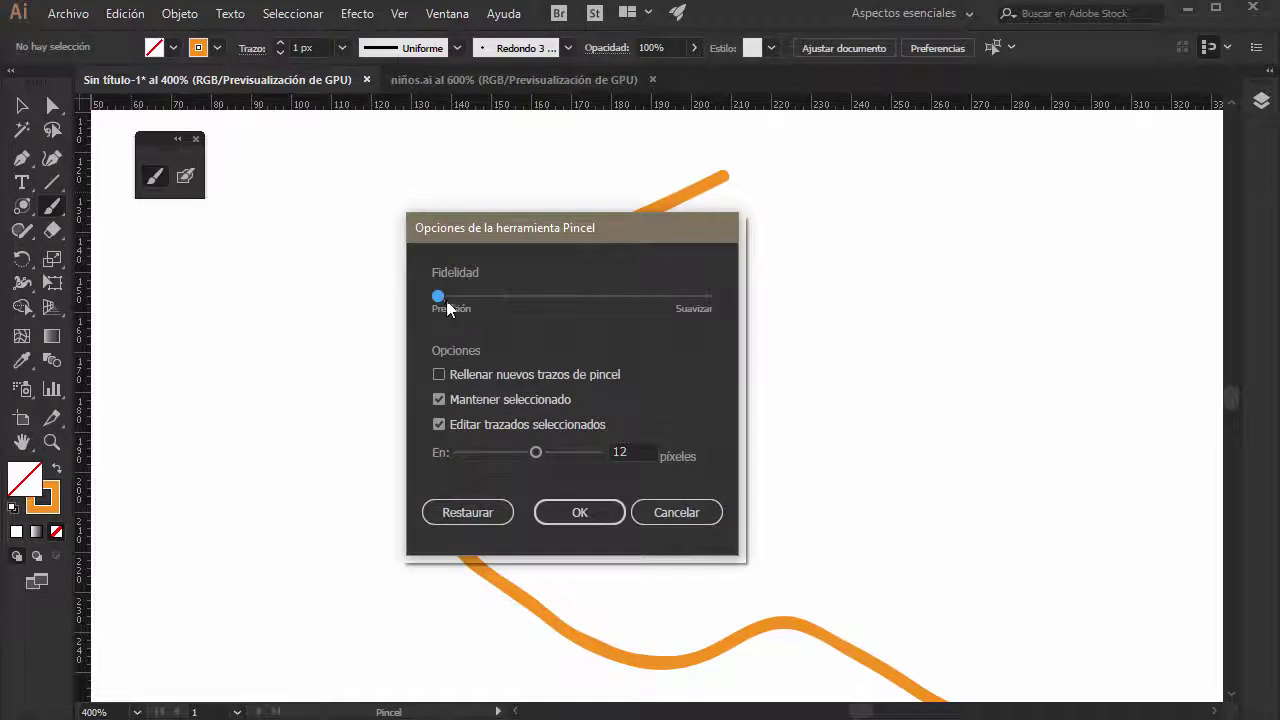
pyautogui.moveTo(438, 297); pyautogui.dragTo(743, 305)
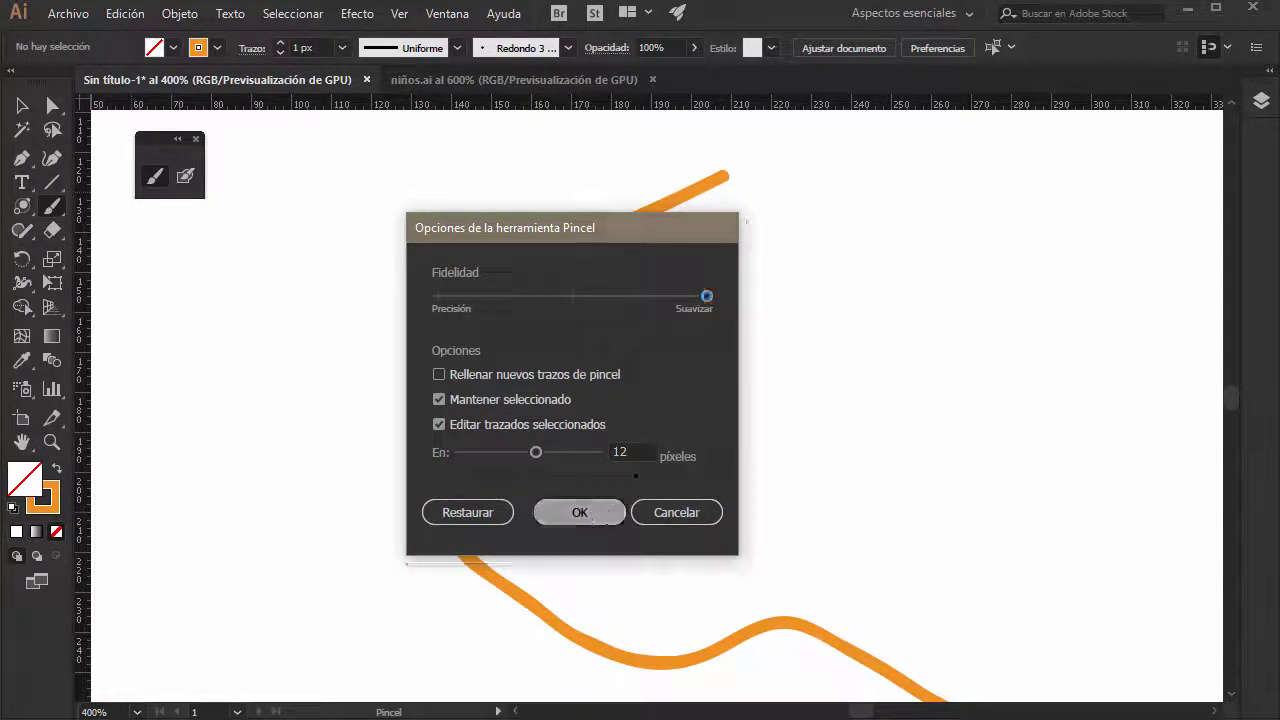
pyautogui.click(595, 511)
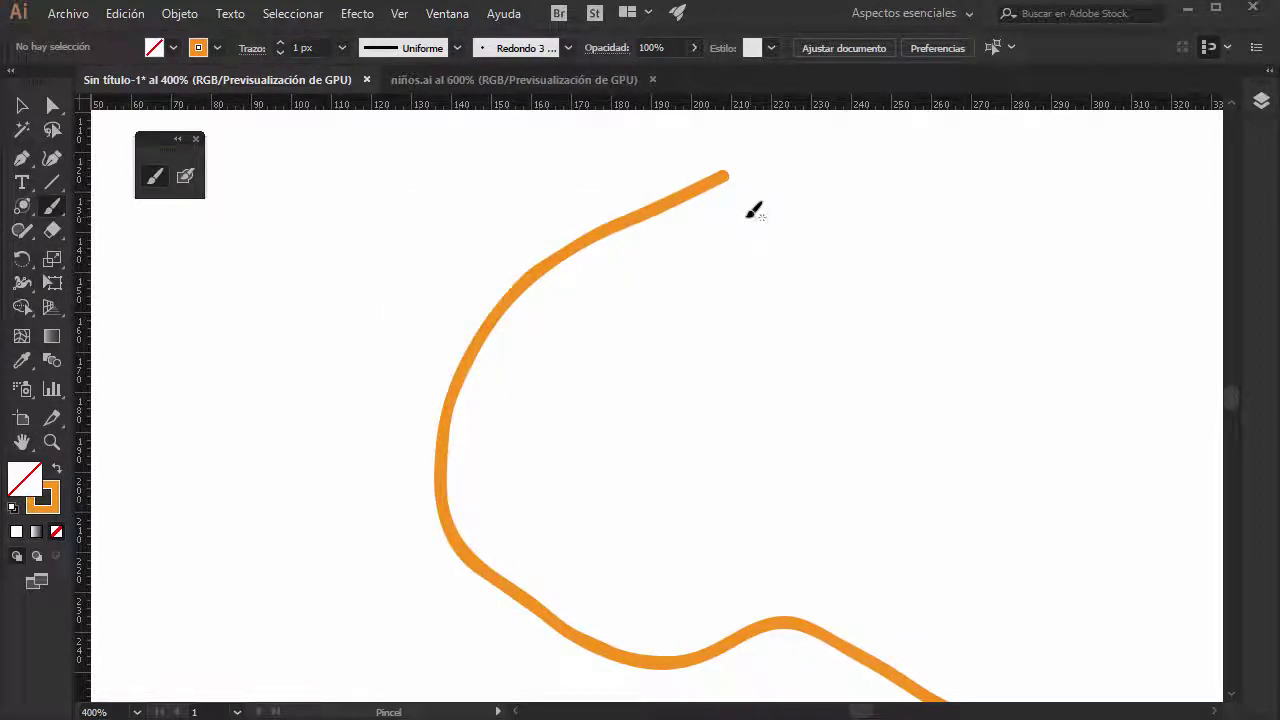
# Paint a second orange curve parallel inside the first C-shaped stroke.
pyautogui.moveTo(750, 214)
pyautogui.mouseDown()
pyautogui.moveTo(728, 578)
pyautogui.moveTo(862, 584)
pyautogui.mouseUp()
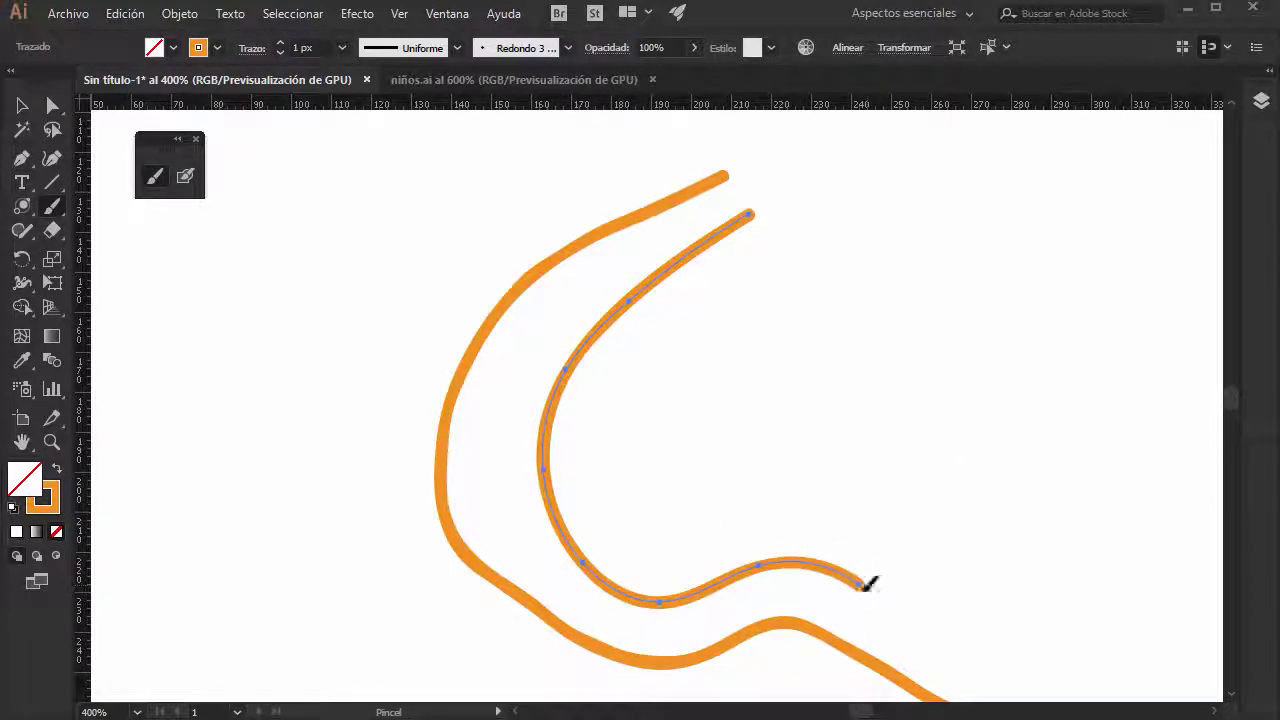
pyautogui.moveTo(745, 212)
pyautogui.mouseDown()
pyautogui.moveTo(613, 313)
pyautogui.moveTo(685, 597)
pyautogui.moveTo(900, 586)
pyautogui.mouseUp()
pyautogui.moveTo(548, 256); pyautogui.dragTo(457, 418)
pyautogui.click(52, 105)
# Marquee-select points across both curves and delete them.
pyautogui.click(363, 265)
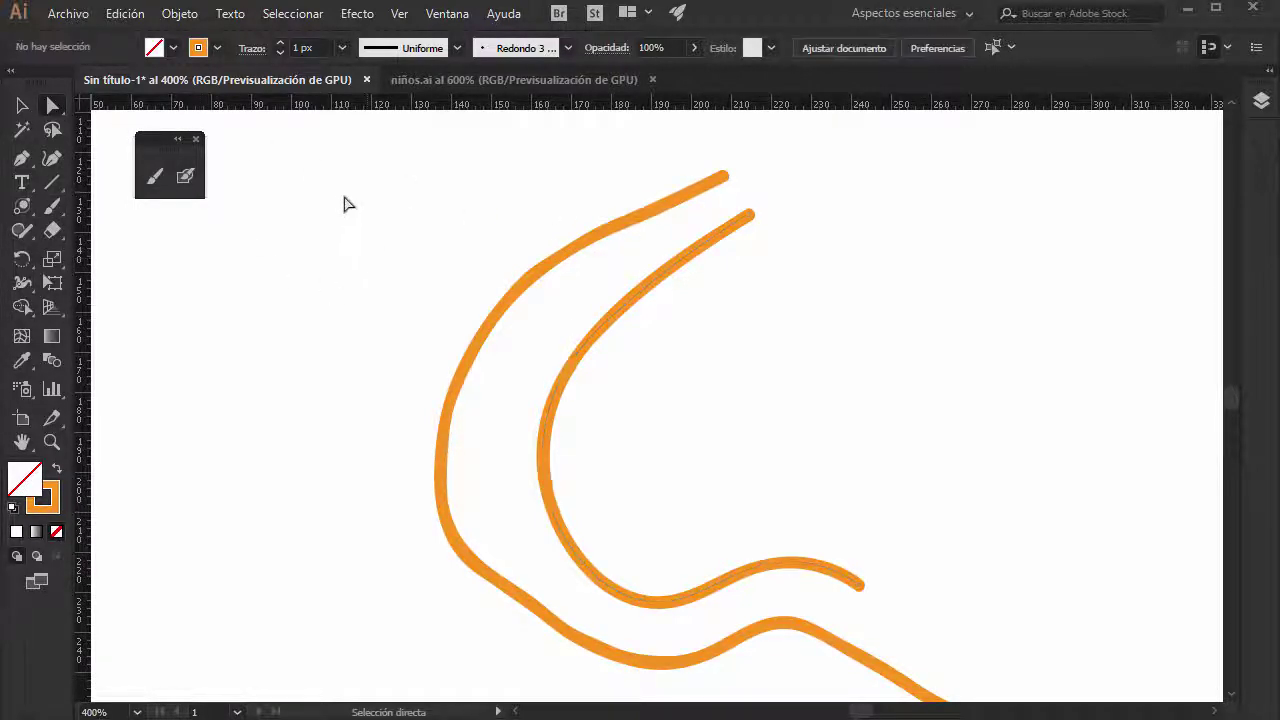
pyautogui.moveTo(343, 194); pyautogui.dragTo(930, 650)
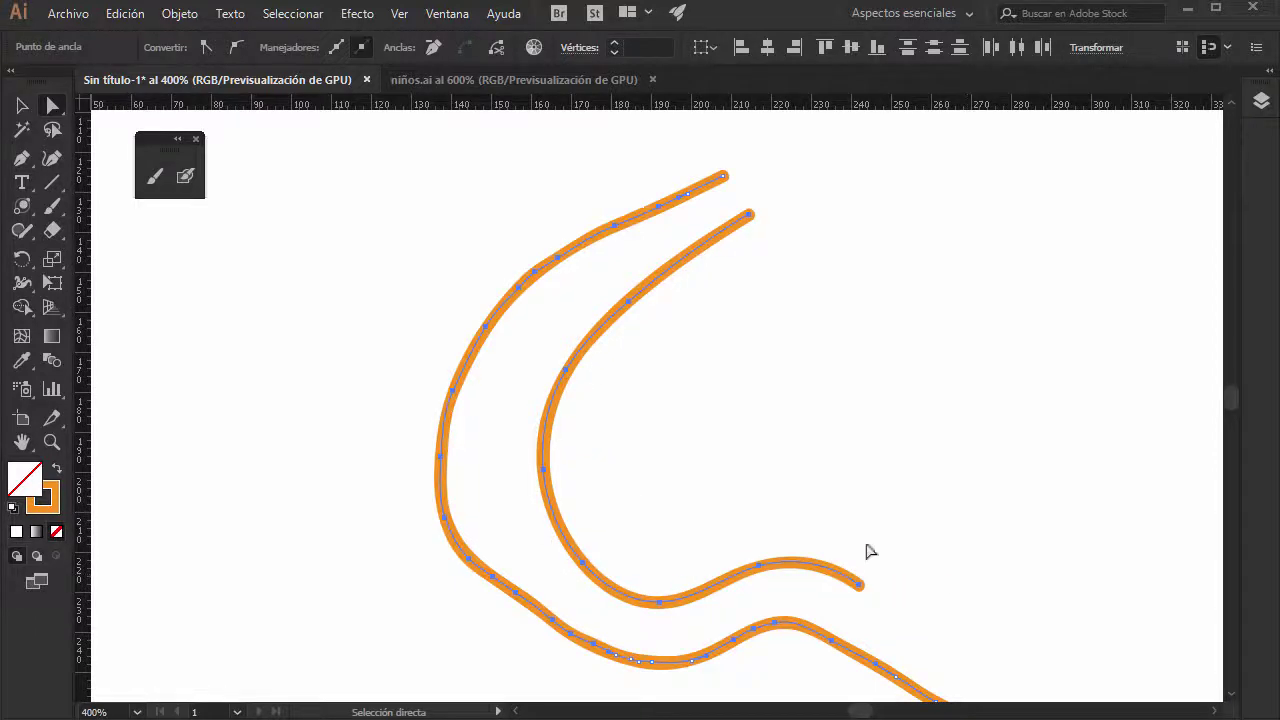
pyautogui.moveTo(366, 237); pyautogui.dragTo(902, 656)
pyautogui.press('Delete')
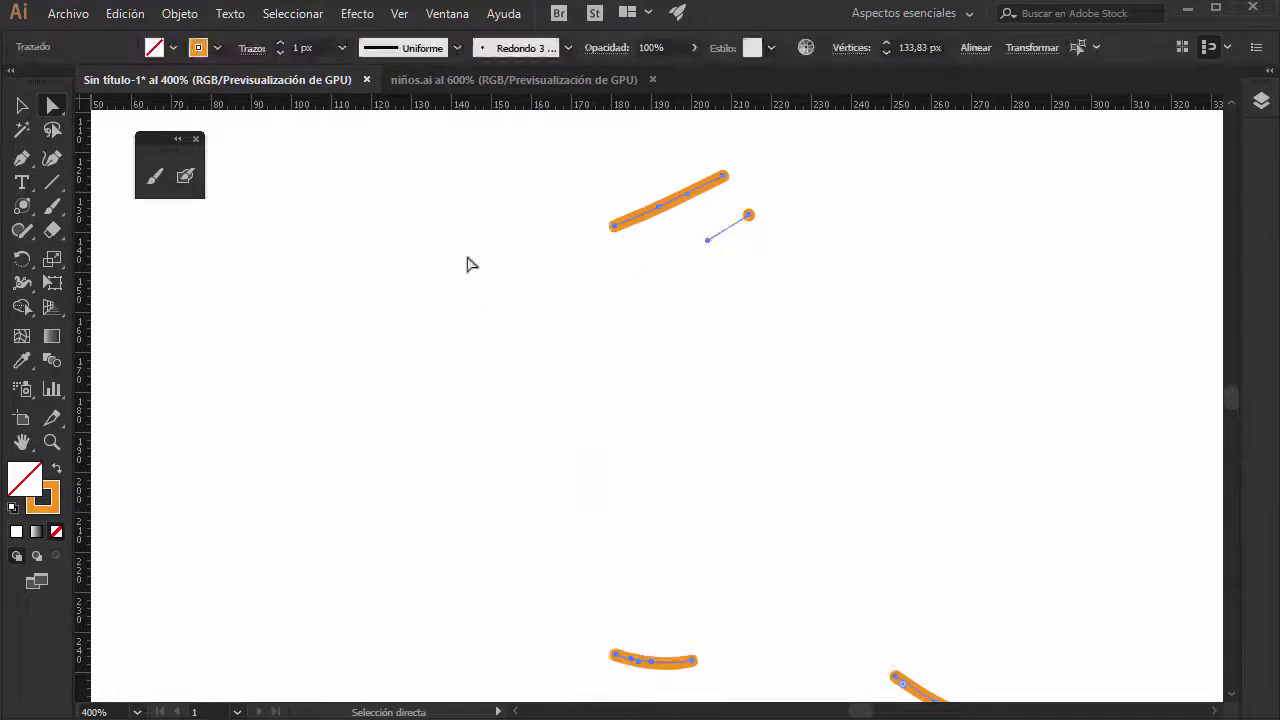
# Zoom out, select the remaining path fragments and delete them, then restore the zoom.
pyautogui.scroll(-2, 470, 284)
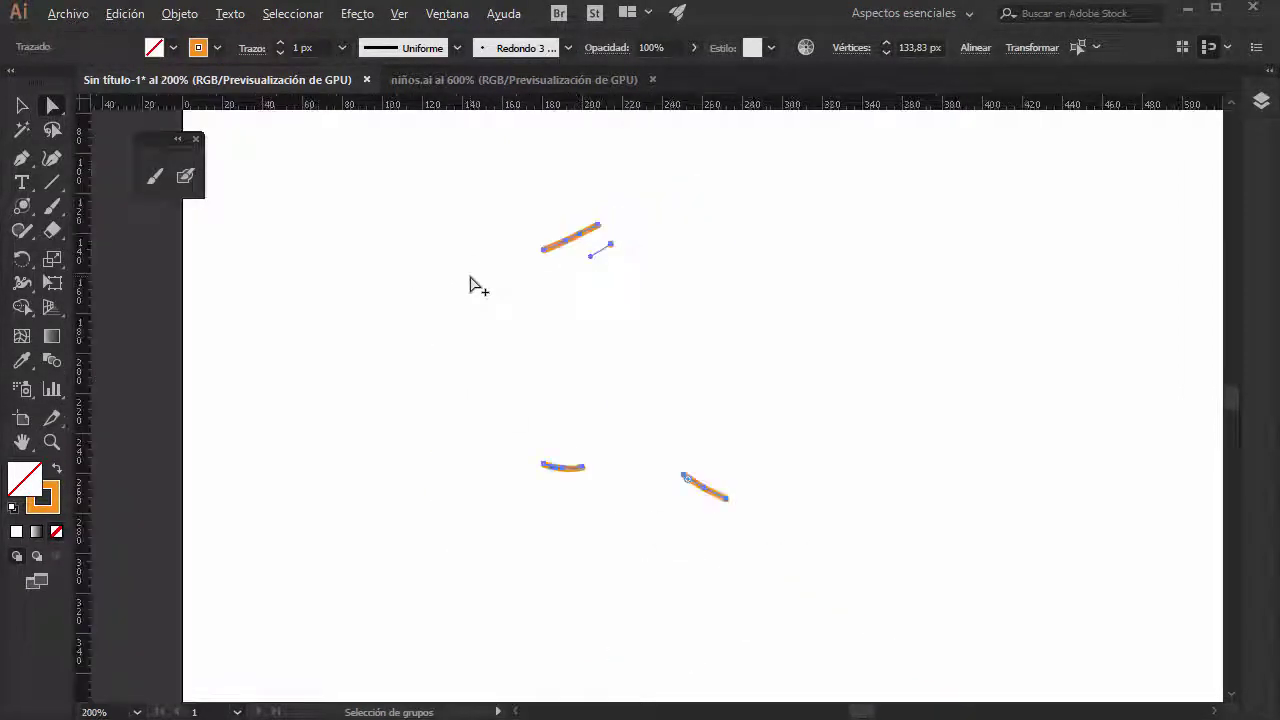
pyautogui.moveTo(404, 216); pyautogui.dragTo(820, 570)
pyautogui.press('Delete')
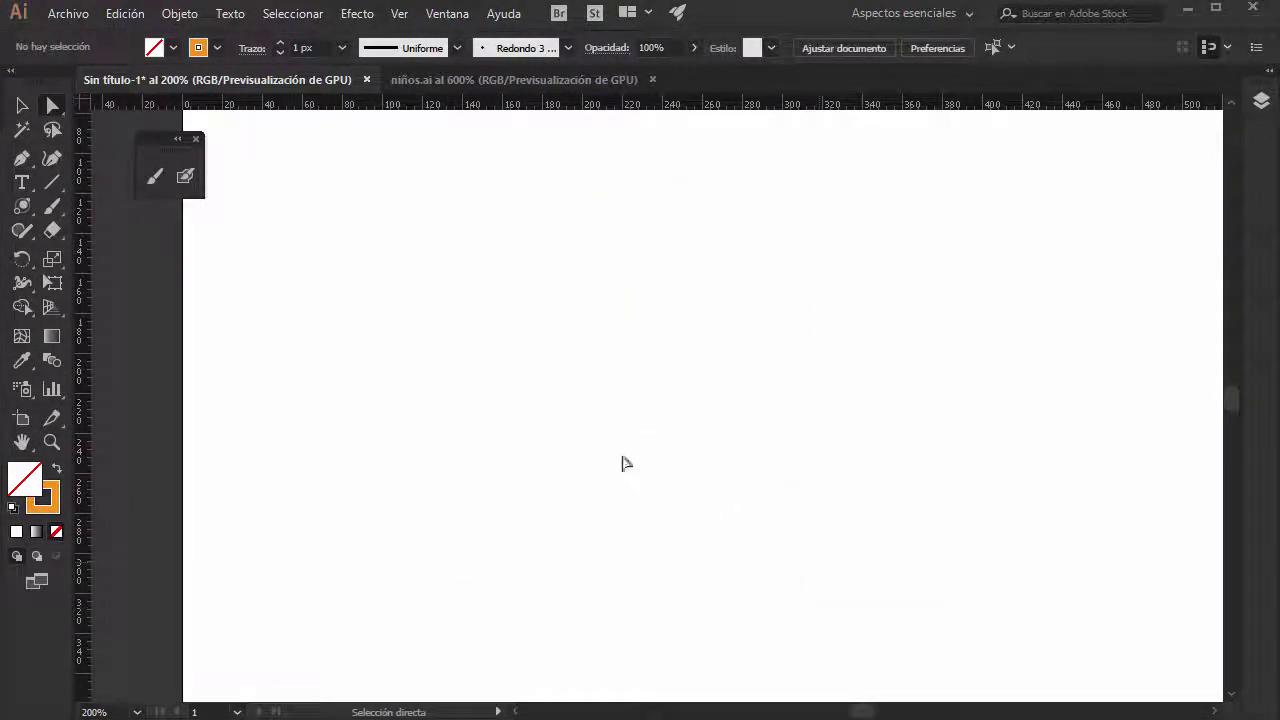
pyautogui.scroll(2, 606, 432)
pyautogui.scroll(-1, 606, 432)
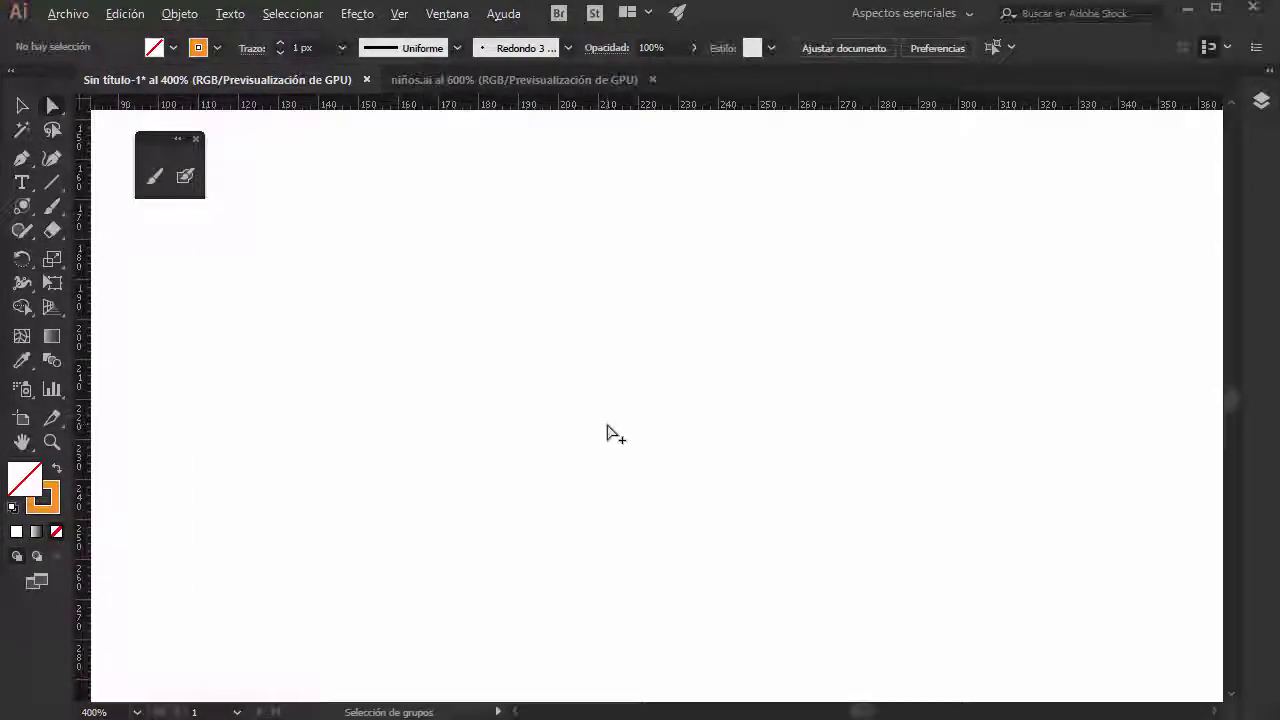
# Open the Paintbrush tool options to view fidelity and the 12-pixel edit range.
pyautogui.doubleClick(156, 180)
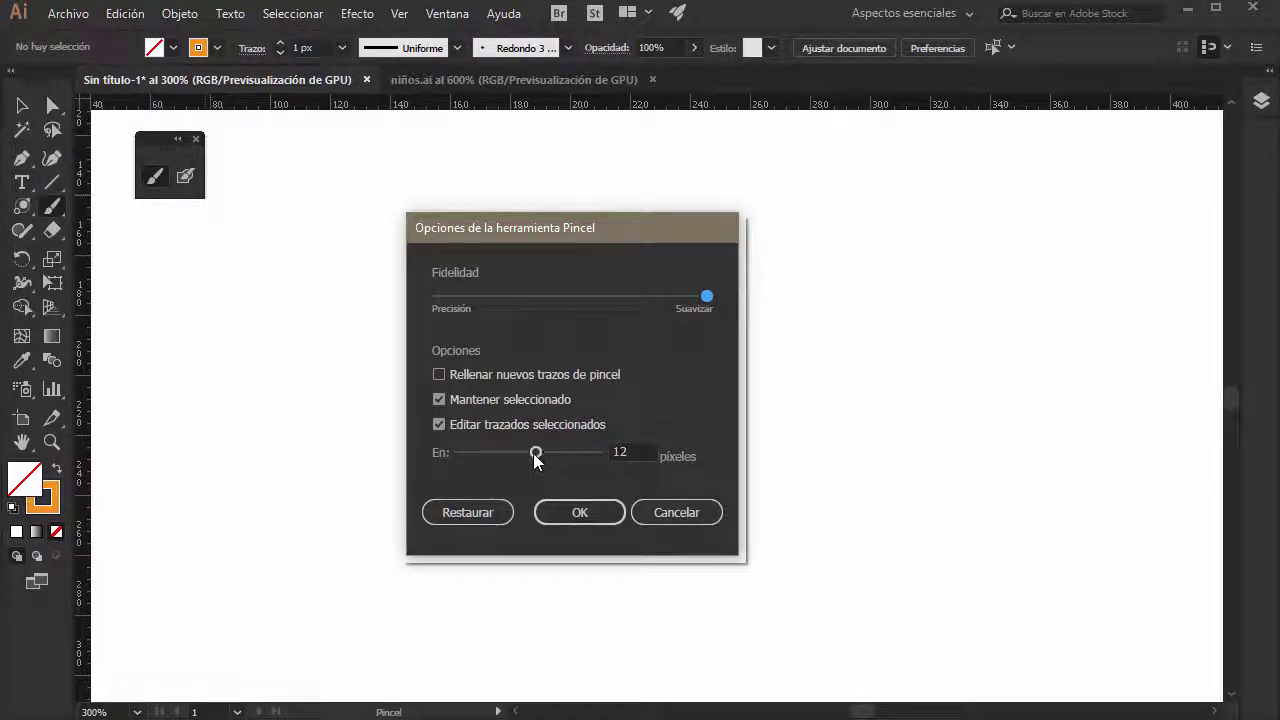
# Set the edit range to 19 pixels, paint an S-shaped test stroke and delete it.
pyautogui.moveTo(535, 453); pyautogui.dragTo(574, 453)
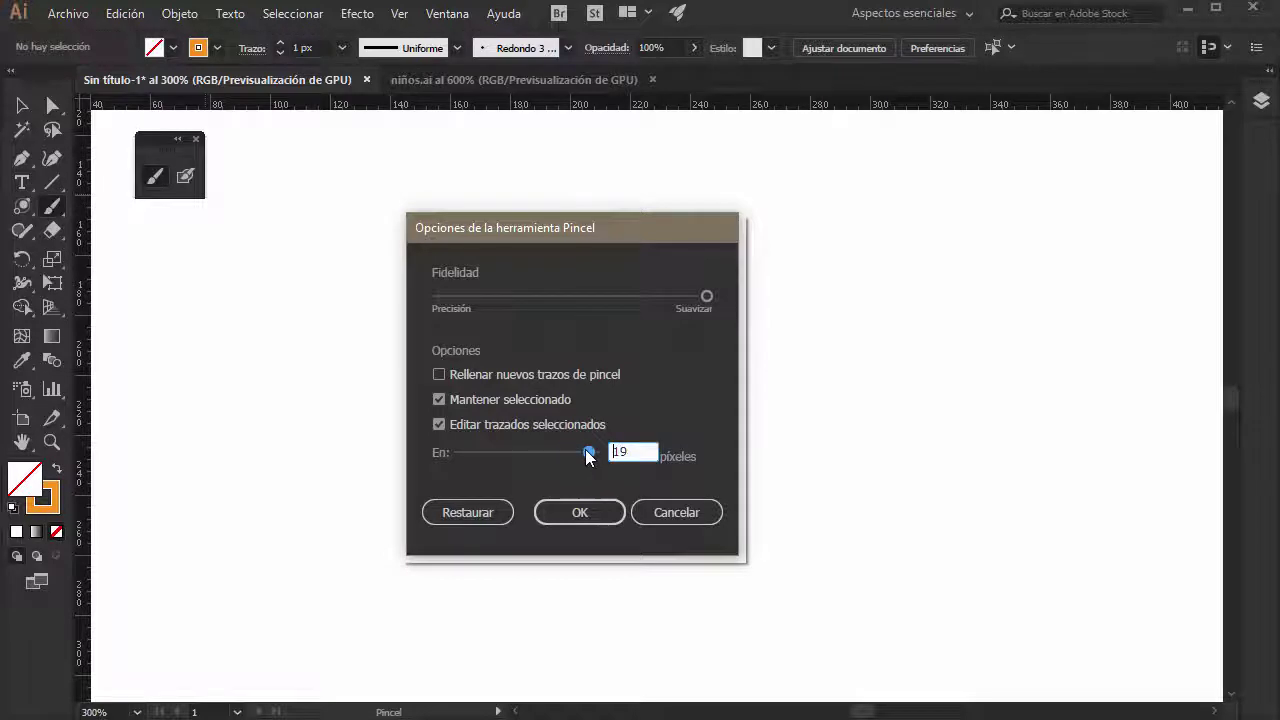
pyautogui.click(585, 521)
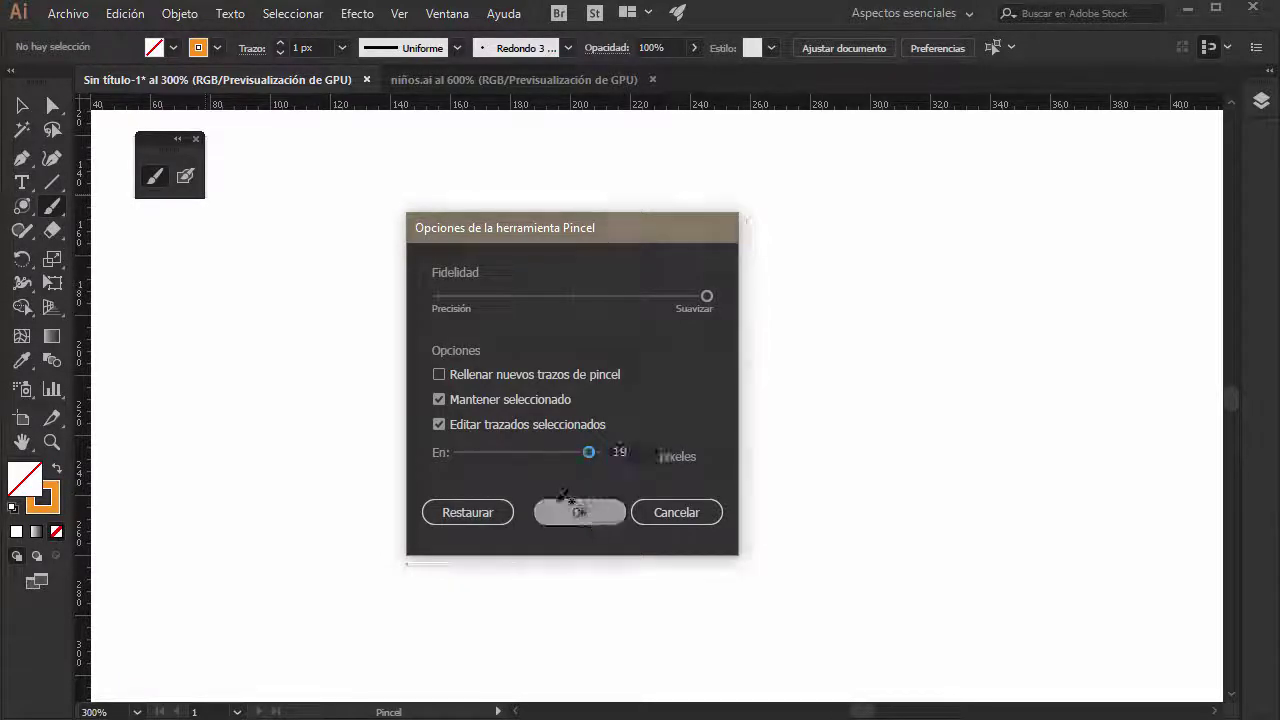
pyautogui.moveTo(551, 210)
pyautogui.mouseDown()
pyautogui.moveTo(420, 303)
pyautogui.moveTo(480, 515)
pyautogui.moveTo(746, 286)
pyautogui.moveTo(990, 490)
pyautogui.mouseUp()
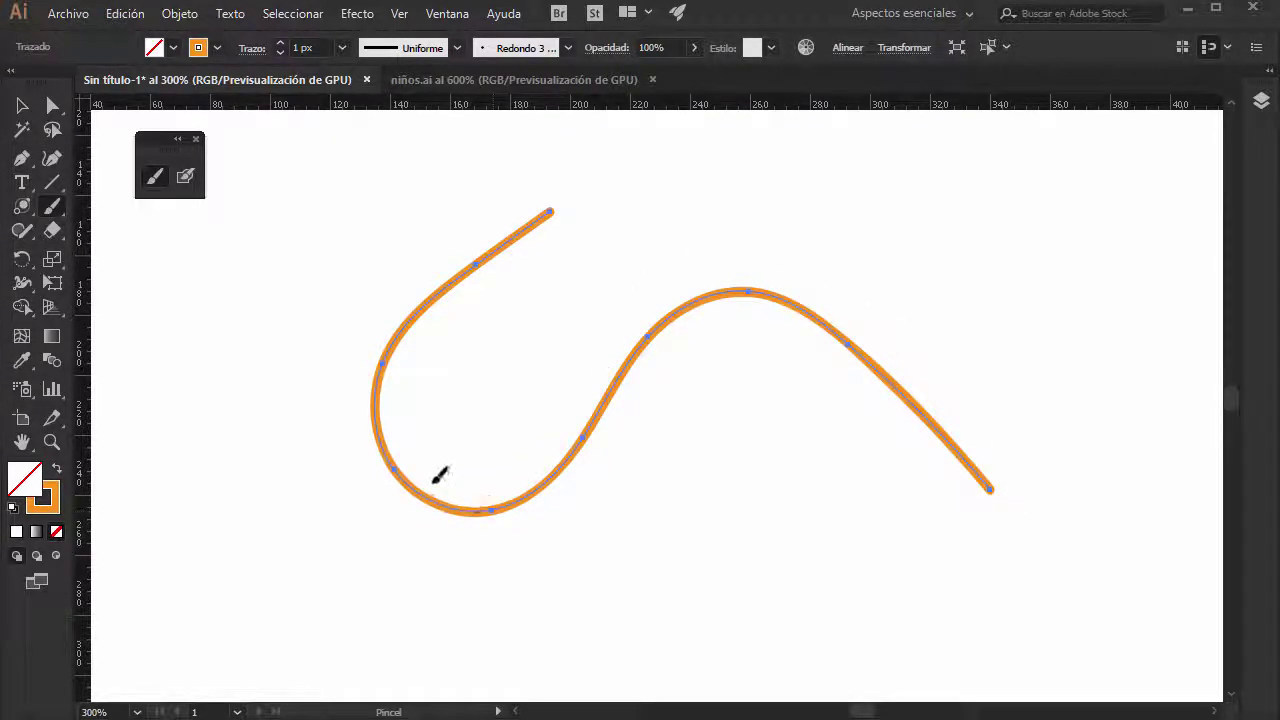
pyautogui.press('Delete')
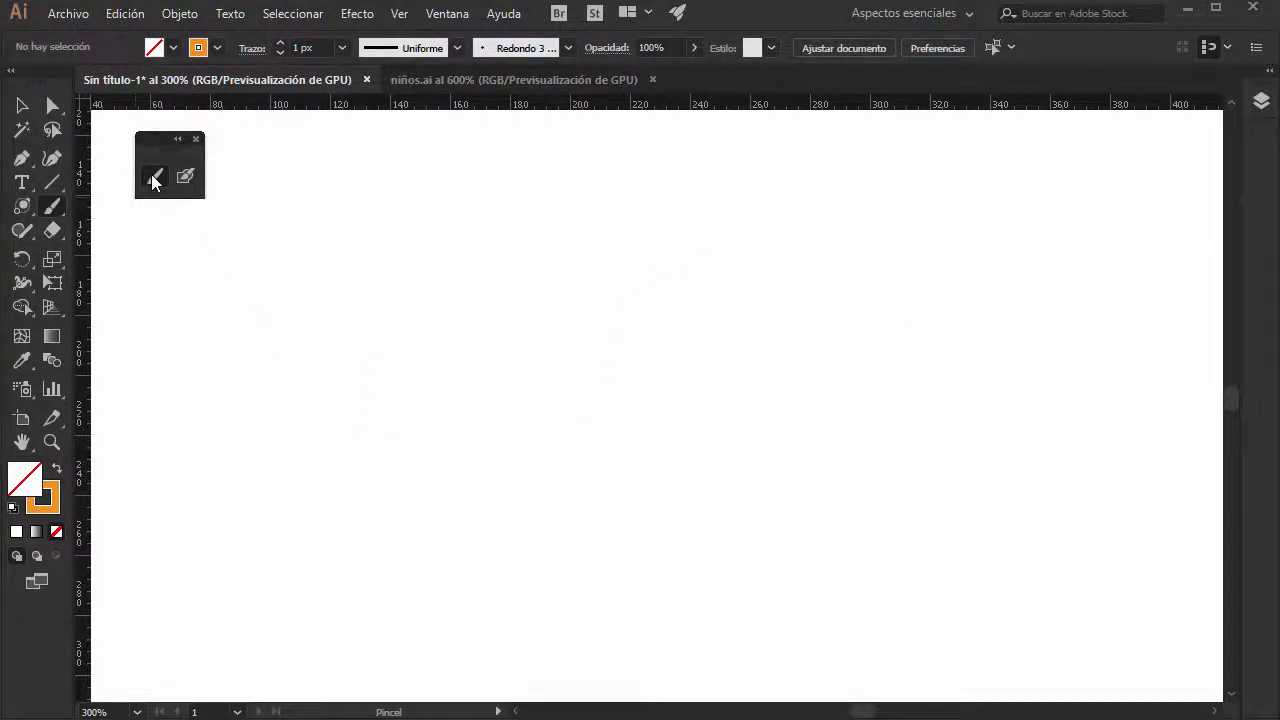
# Lower the edit range to 8 pixels and paint a new curving orange stroke.
pyautogui.doubleClick(153, 176)
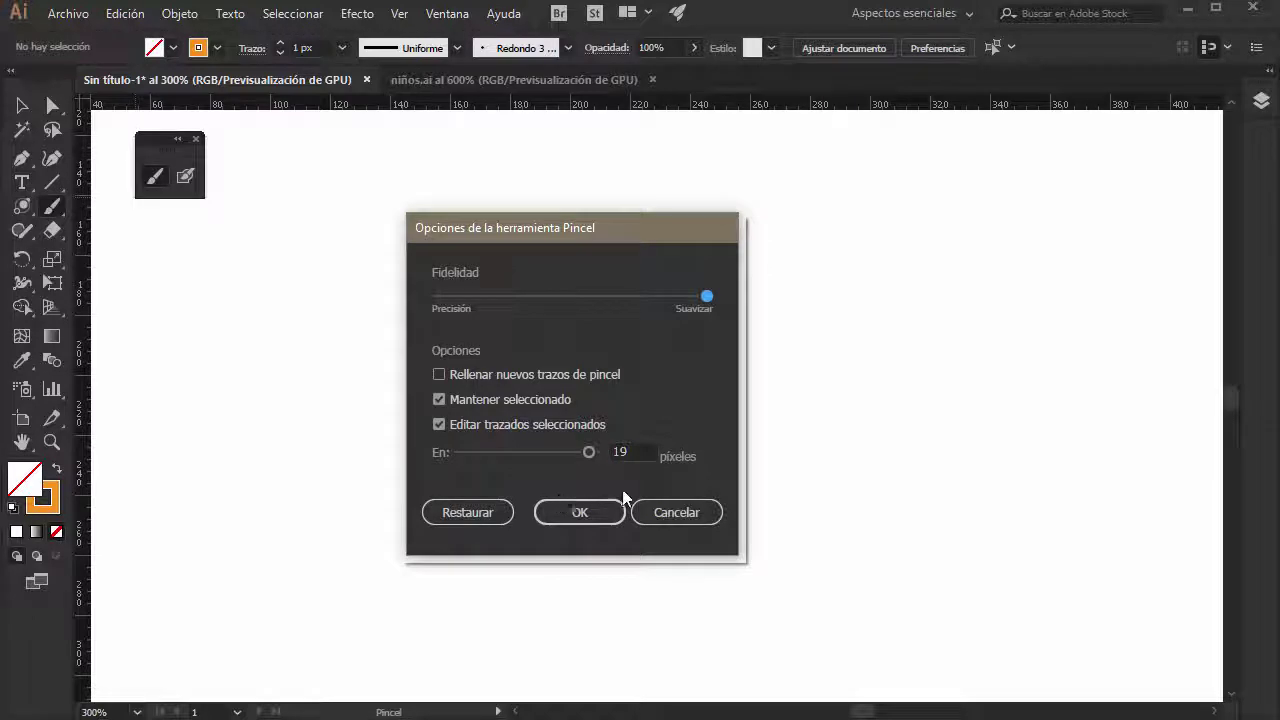
pyautogui.click(589, 453)
pyautogui.moveTo(582, 457); pyautogui.dragTo(507, 457)
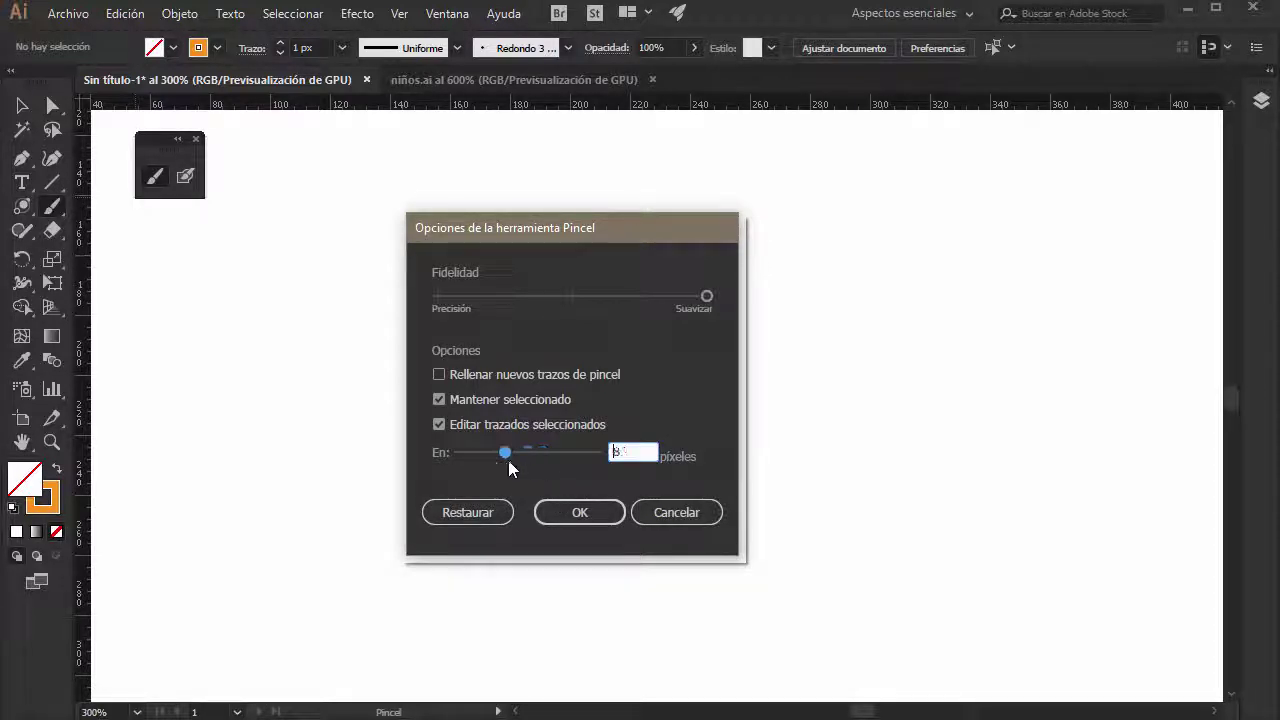
pyautogui.click(572, 513)
pyautogui.moveTo(331, 293); pyautogui.dragTo(545, 457)
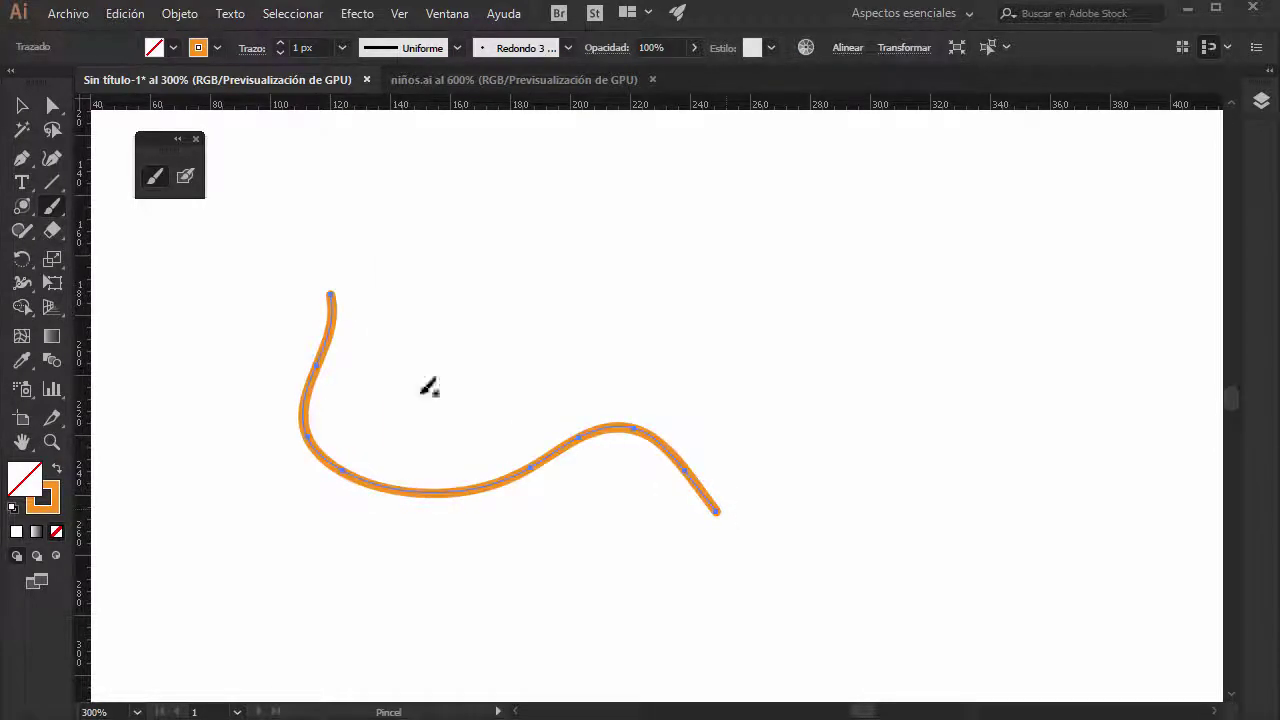
# Restore the default Paintbrush options with Restaurar and select the orange stroke.
pyautogui.doubleClick(156, 176)
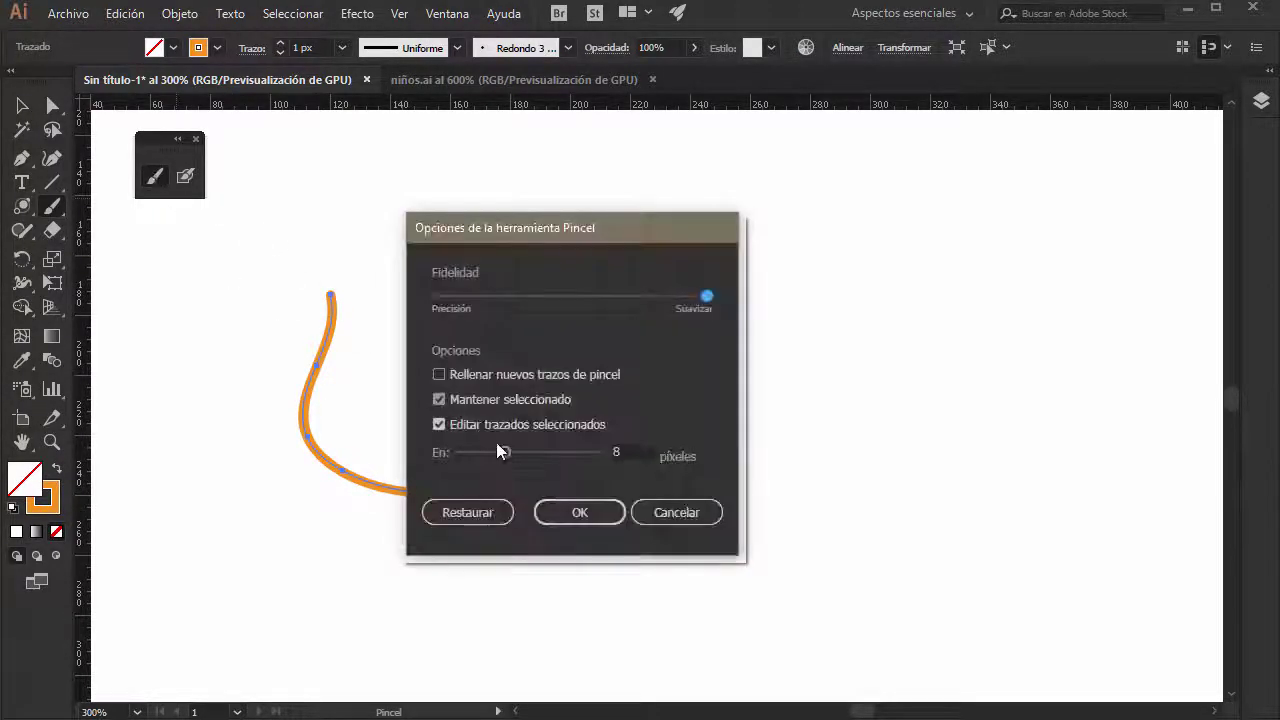
pyautogui.click(481, 516)
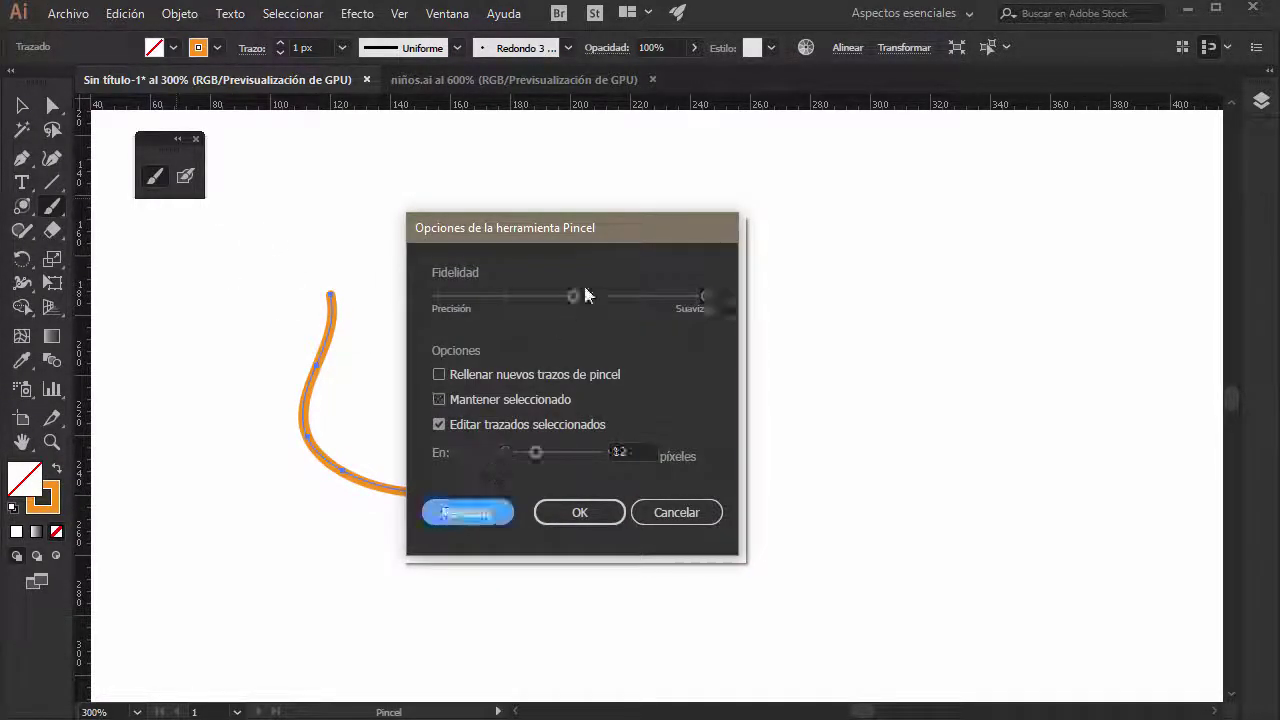
pyautogui.click(580, 512)
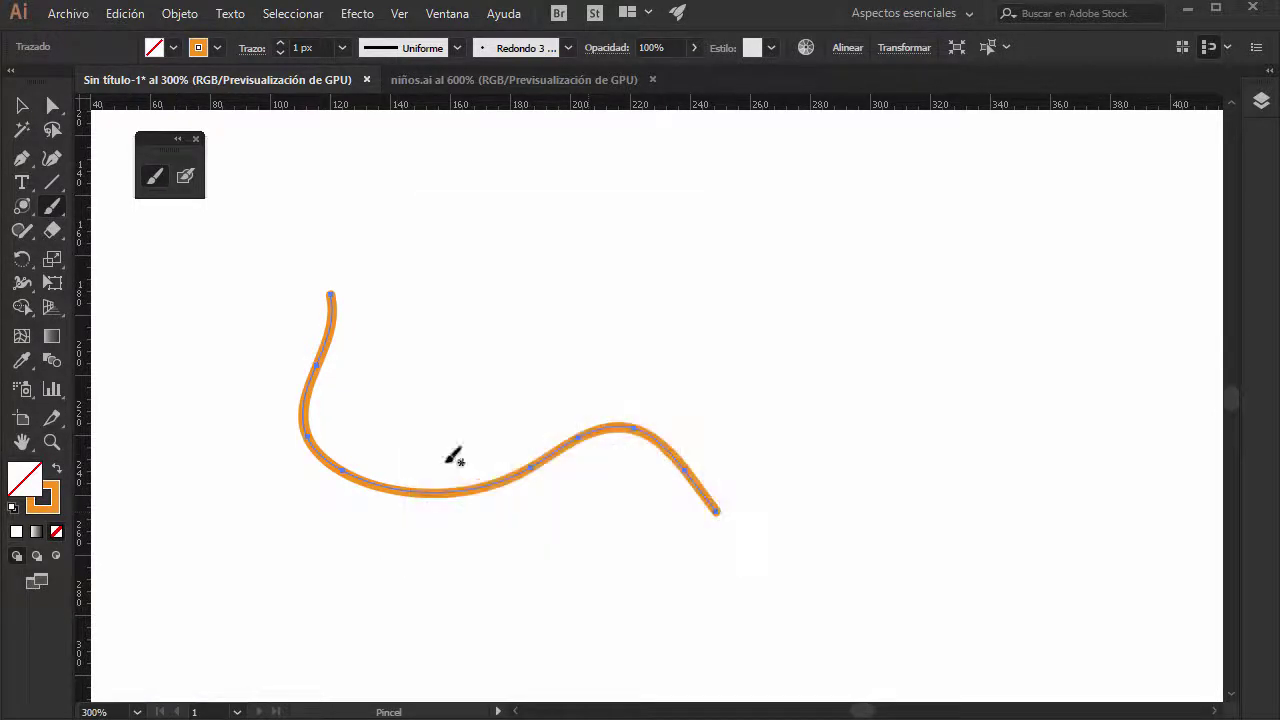
pyautogui.click(22, 105)
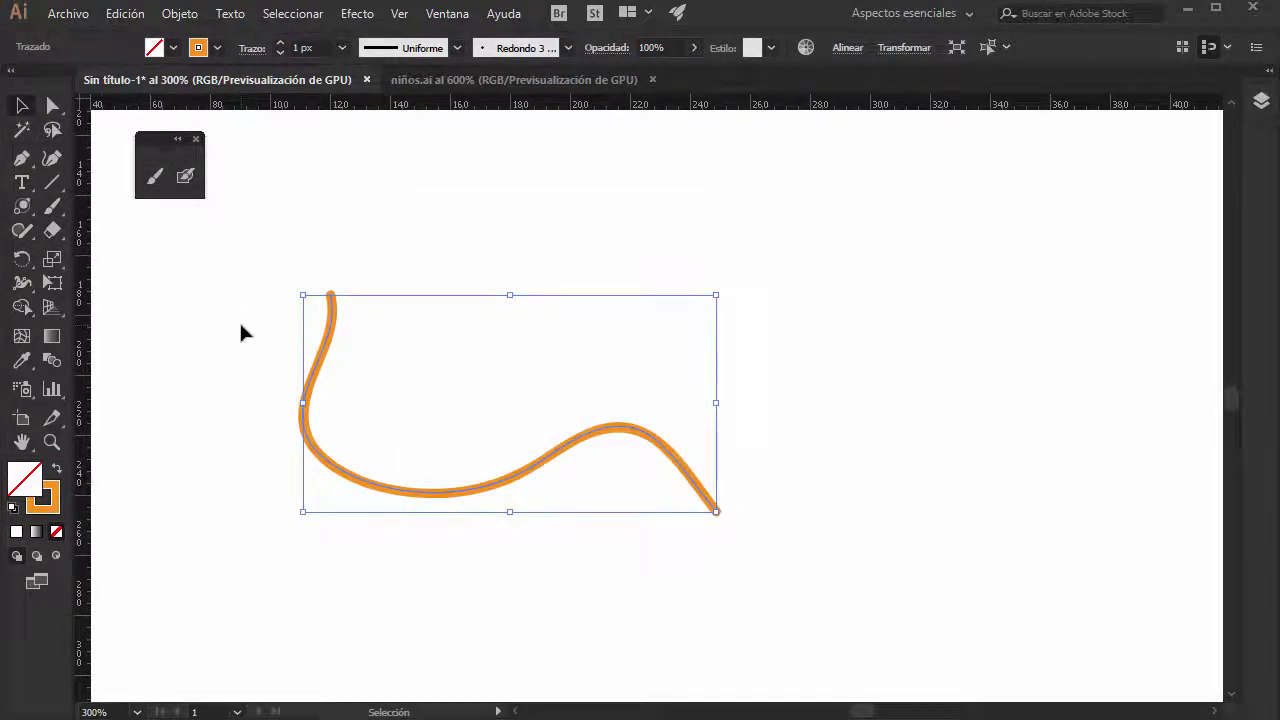
# Delete the wavy stroke and paint a 10 px orange S-curve from upper left to lower right.
pyautogui.press('Delete')
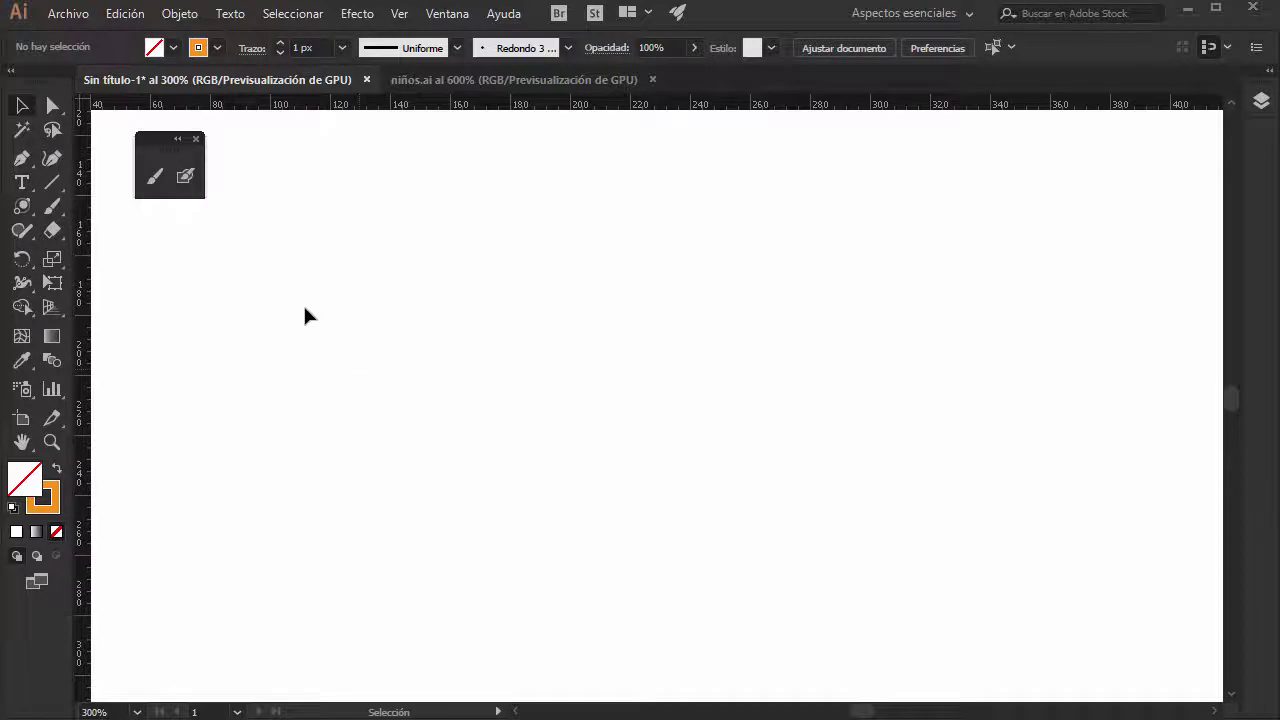
pyautogui.click(153, 177)
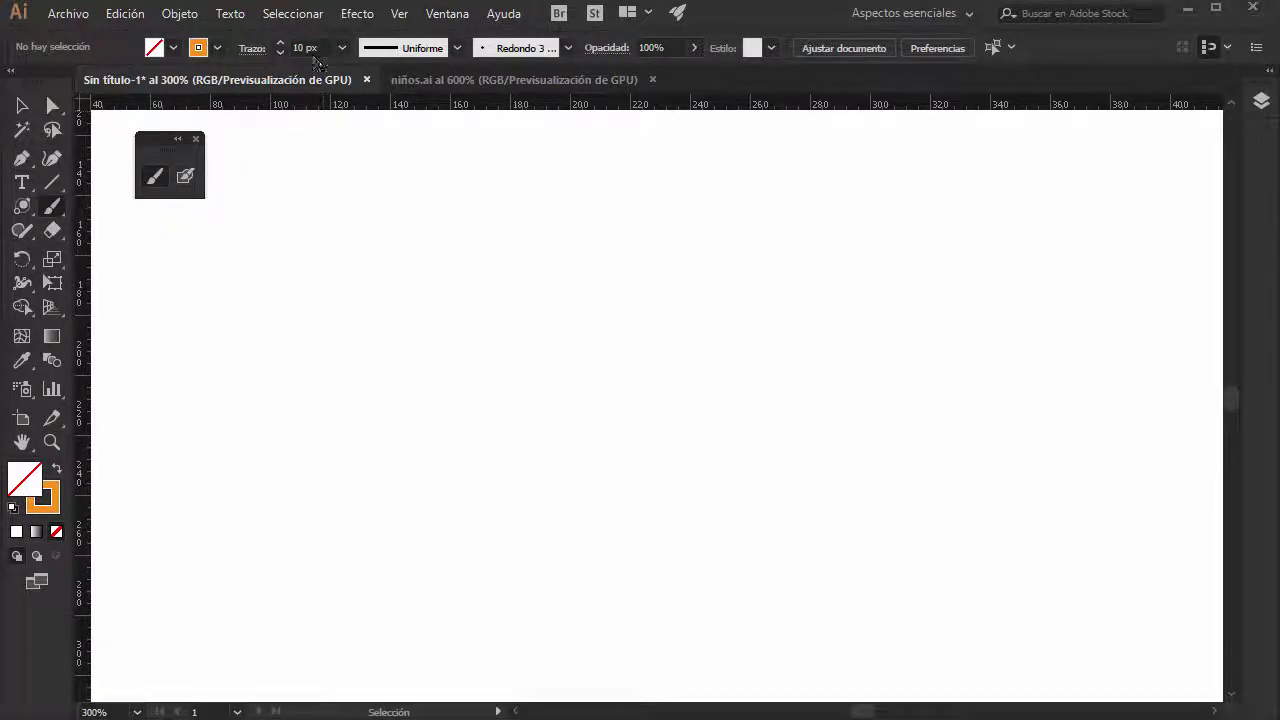
pyautogui.moveTo(471, 206)
pyautogui.mouseDown()
pyautogui.moveTo(328, 453)
pyautogui.moveTo(1016, 530)
pyautogui.mouseUp()
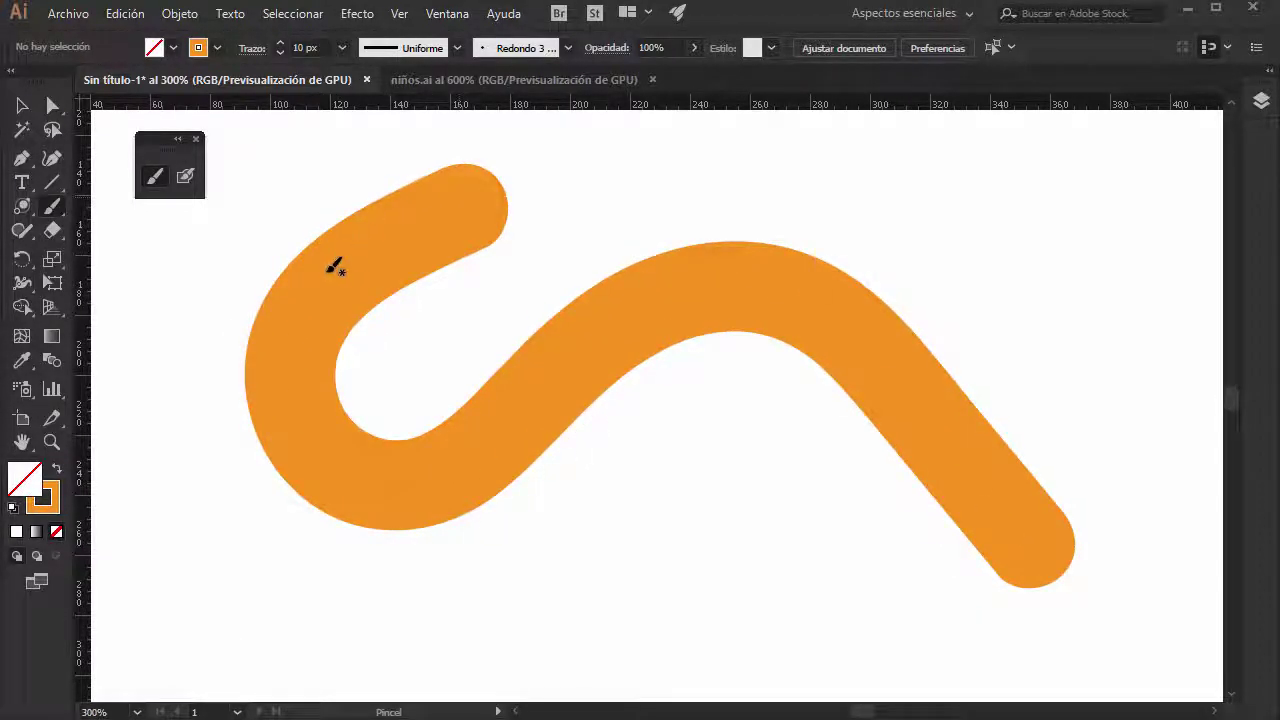
pyautogui.press('v')
pyautogui.click(51, 106)
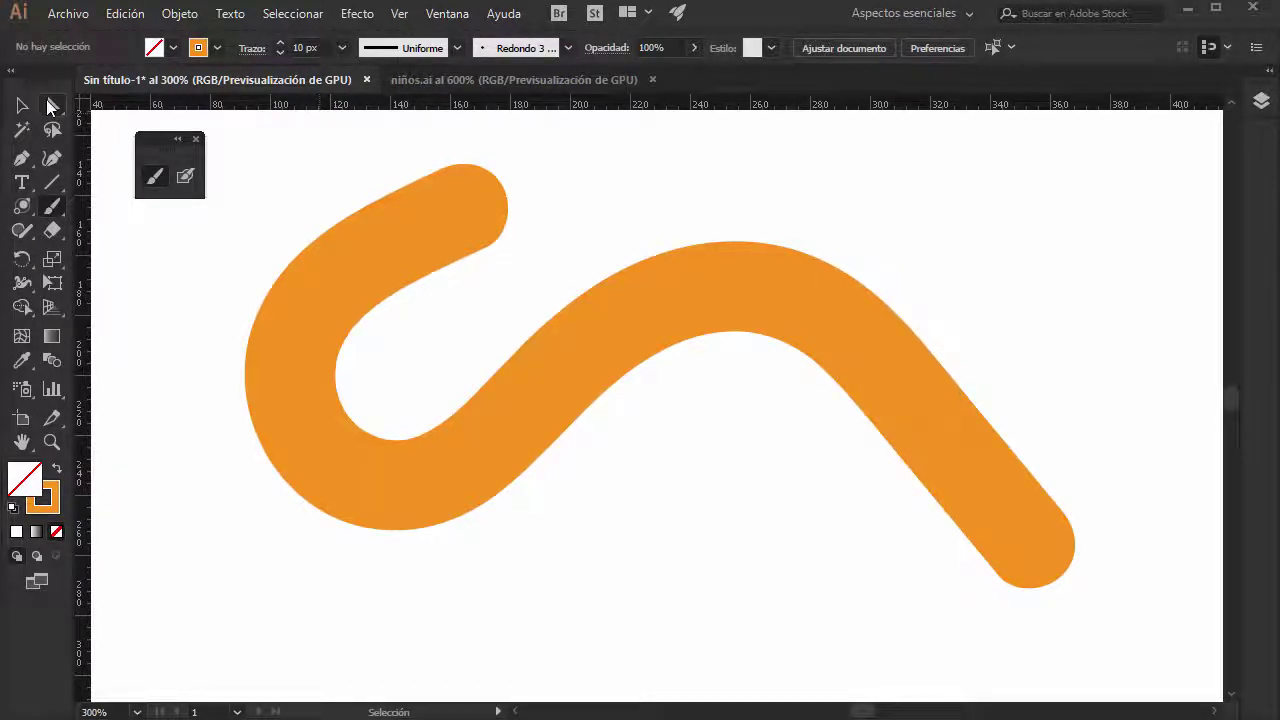
# Select the thick S-curve, inspect it in Outline view, then return to full Preview.
pyautogui.moveTo(250, 190); pyautogui.dragTo(1082, 616)
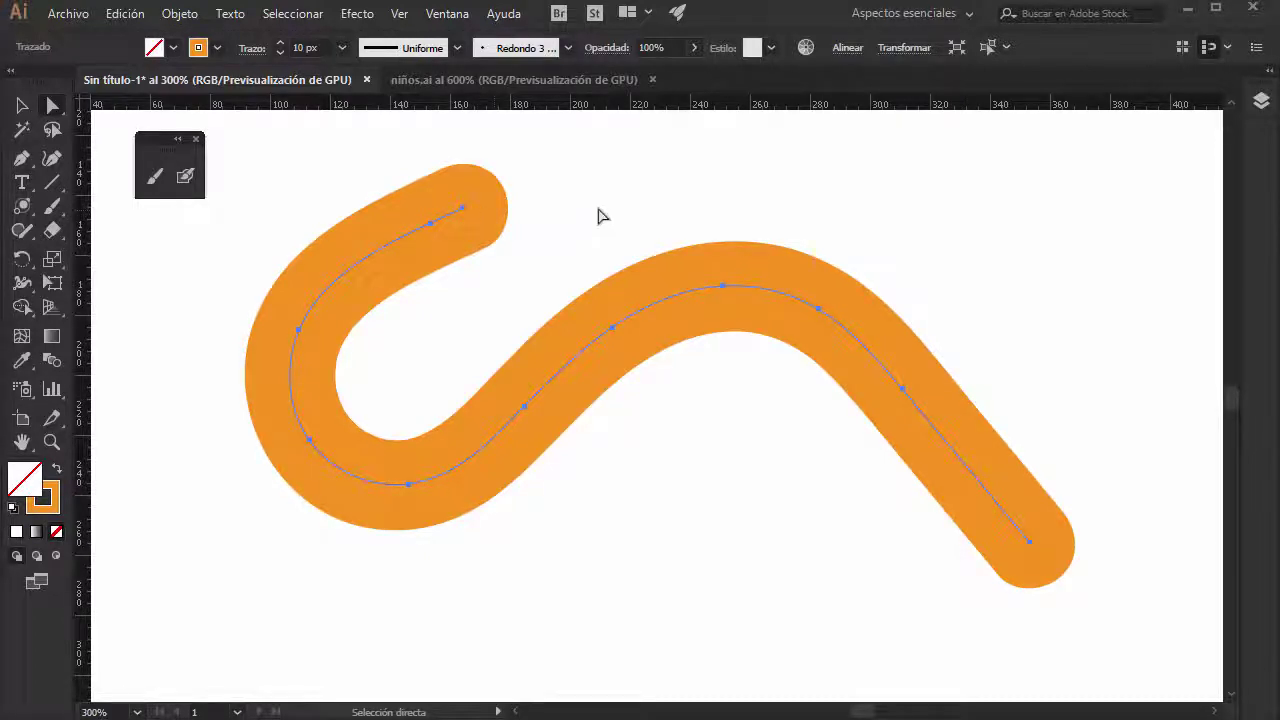
pyautogui.click(399, 14)
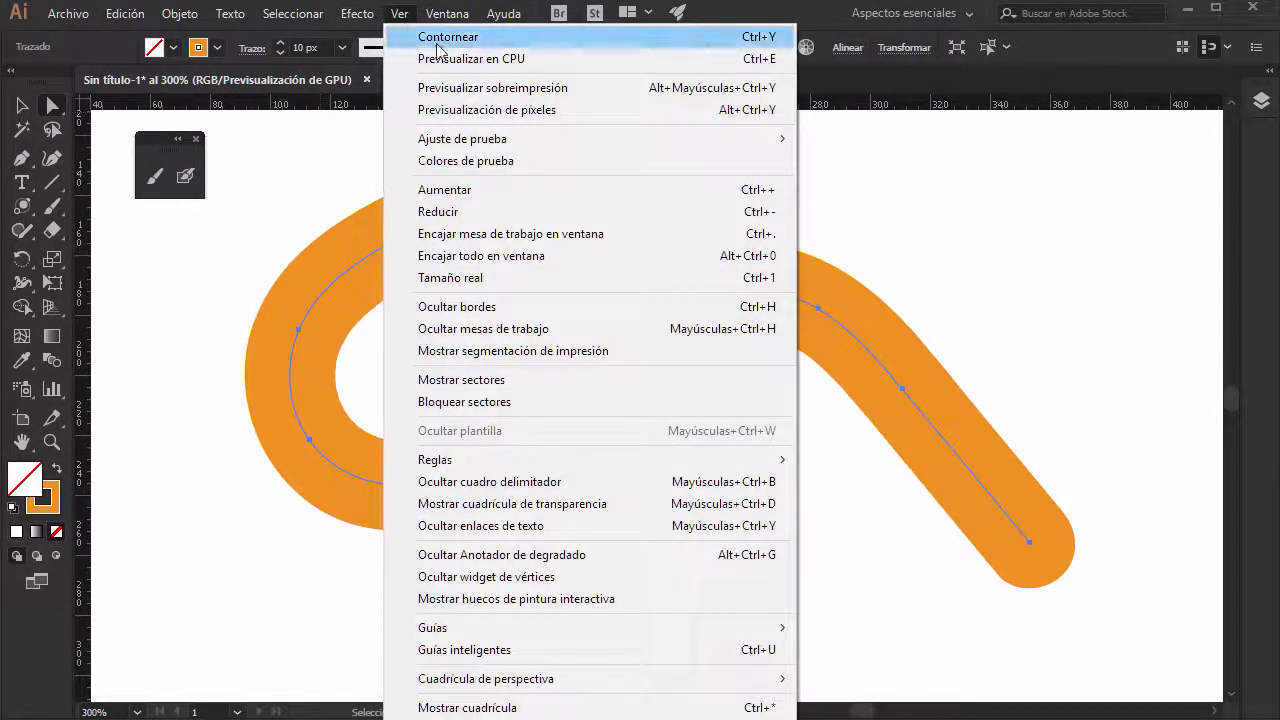
pyautogui.click(790, 13)
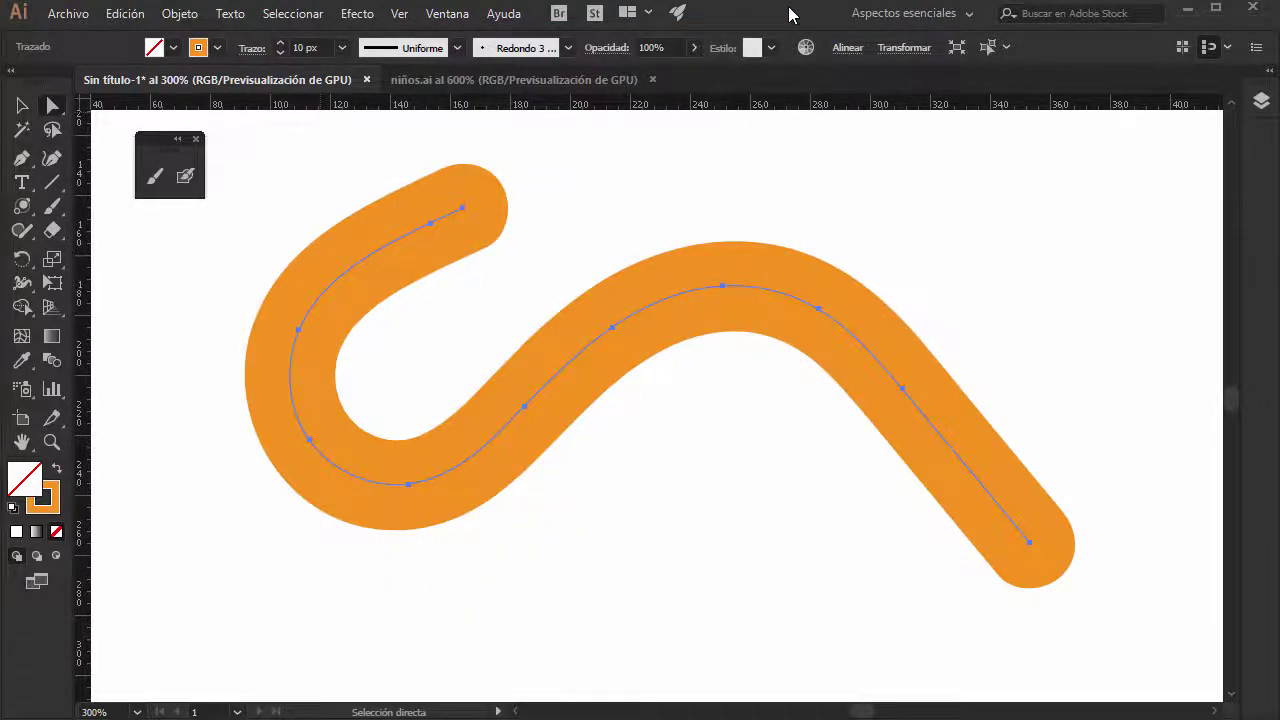
pyautogui.hotkey('ctrl', 'y')
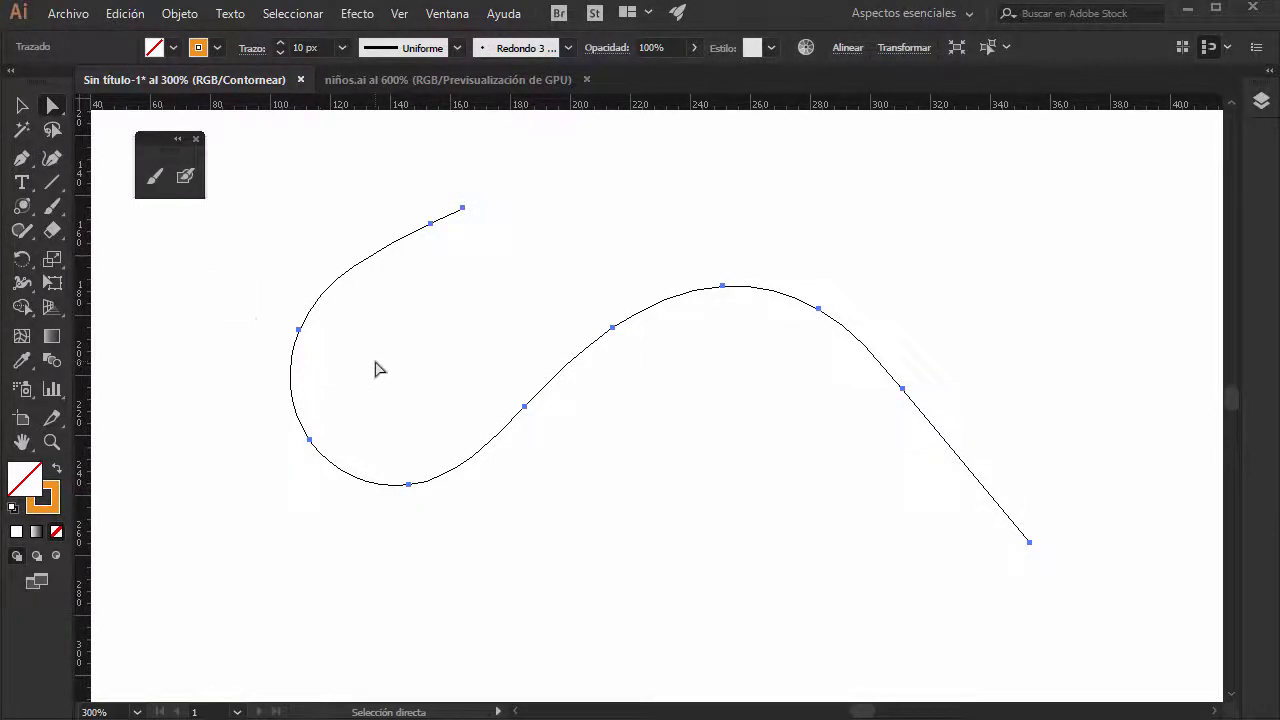
pyautogui.hotkey('ctrl', 'y')
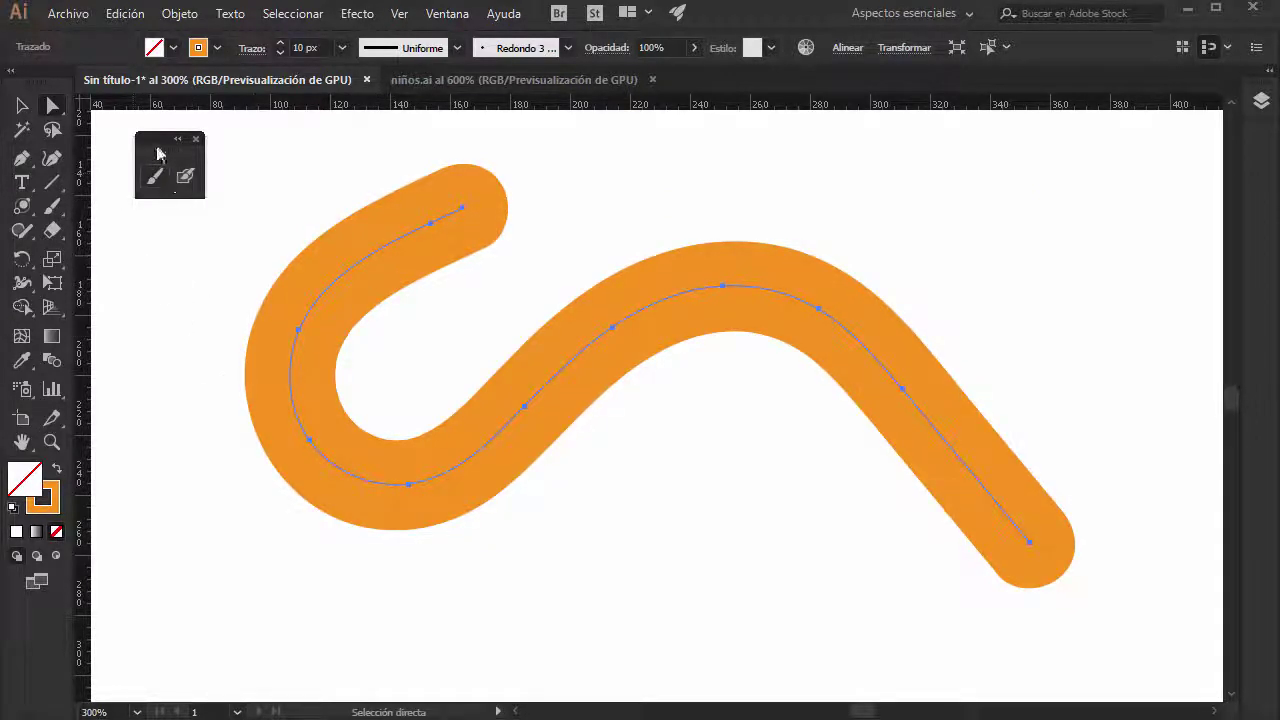
pyautogui.moveTo(170, 158); pyautogui.dragTo(143, 158)
pyautogui.click(440, 14)
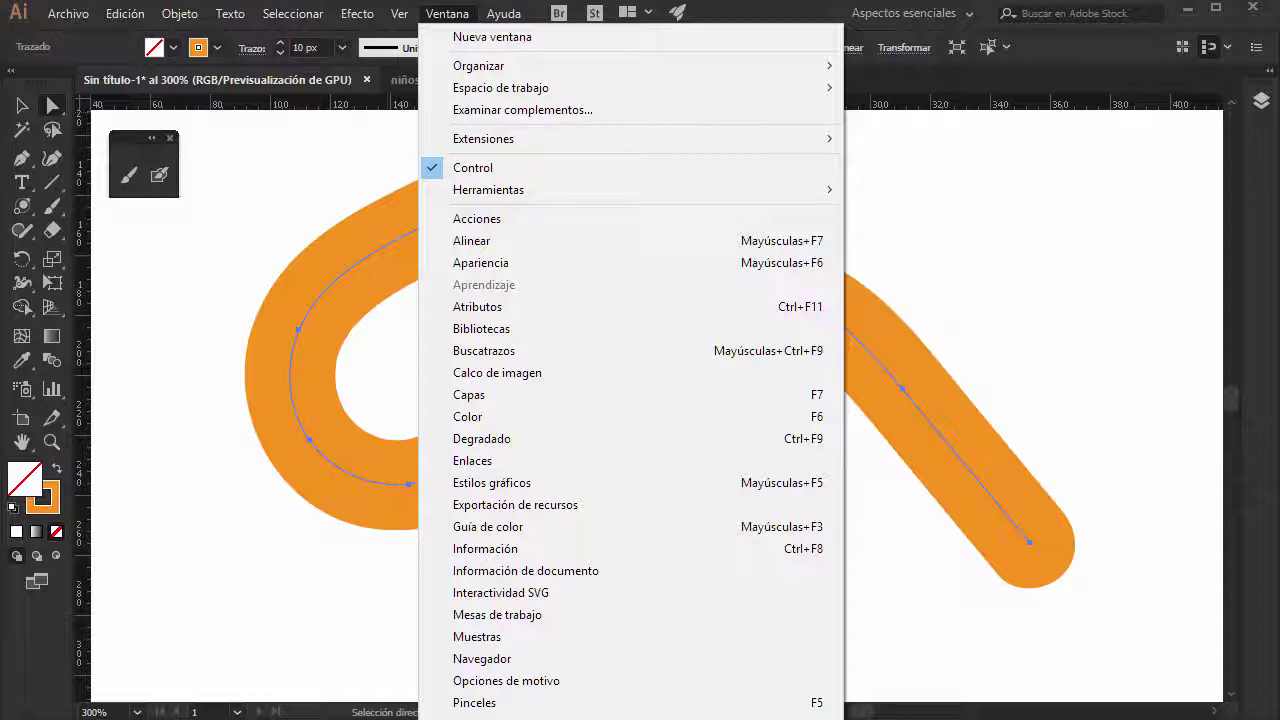
# Check the S-curve's settings in the Stroke panel, then select and delete the whole curve.
pyautogui.hotkey('ctrl', 'F10')
pyautogui.moveTo(544, 192); pyautogui.dragTo(1005, 143)
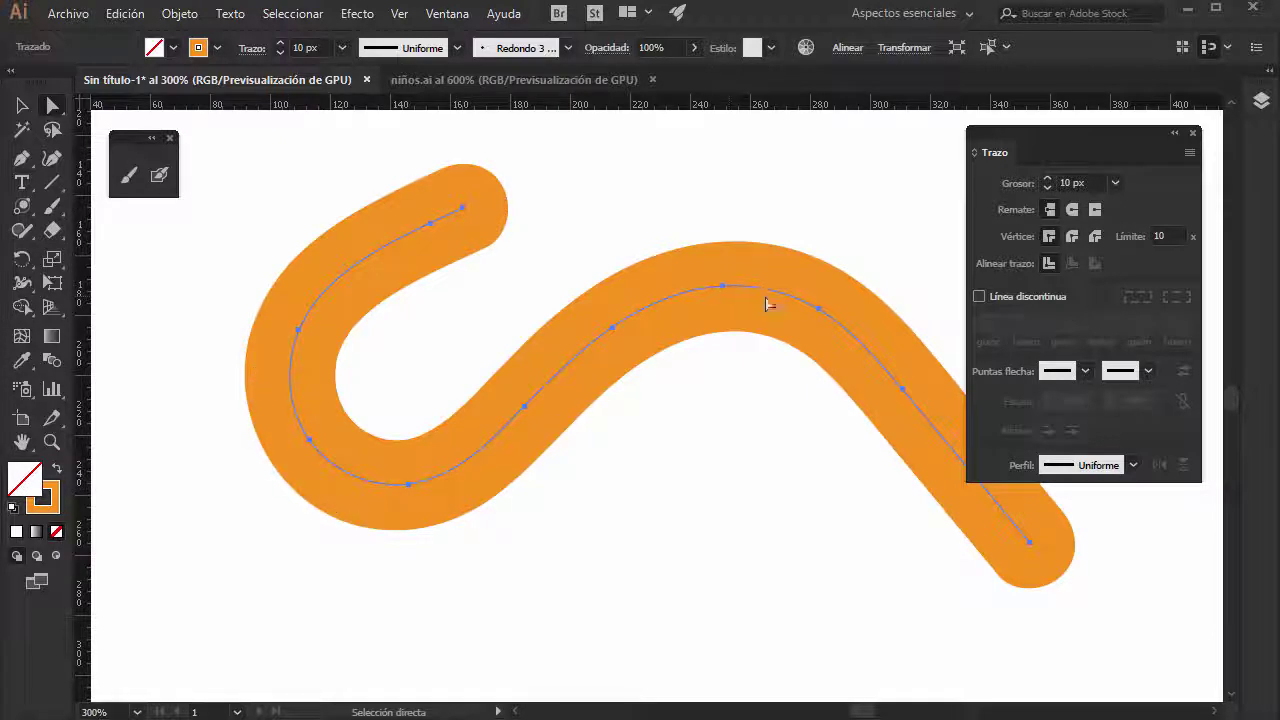
pyautogui.click(722, 287)
pyautogui.click(1193, 134)
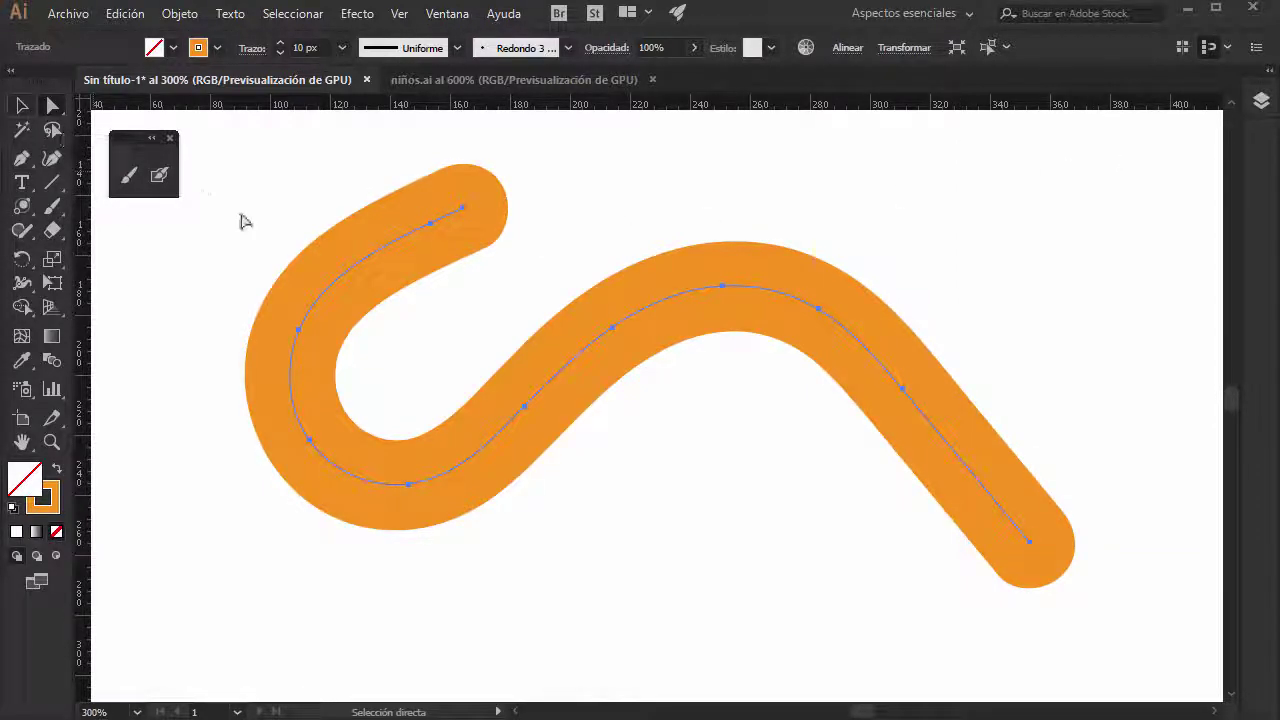
pyautogui.moveTo(230, 166); pyautogui.dragTo(1033, 641)
pyautogui.press('Delete')
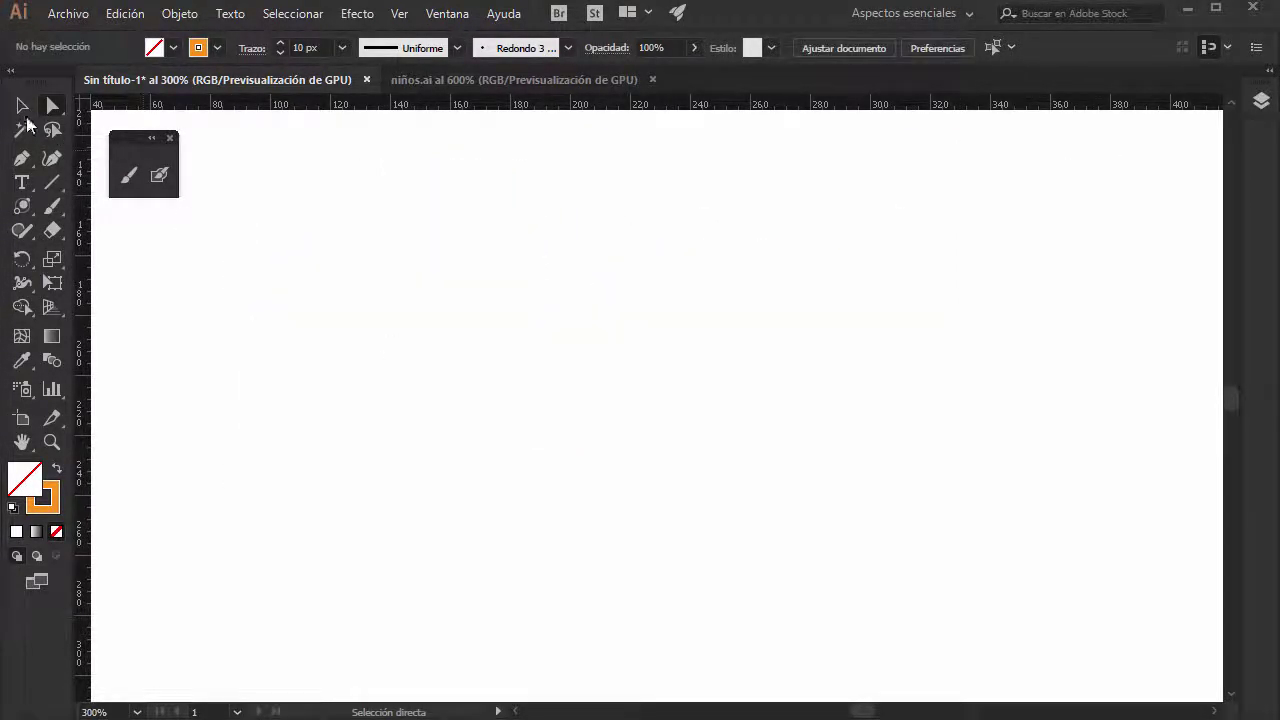
pyautogui.click(129, 176)
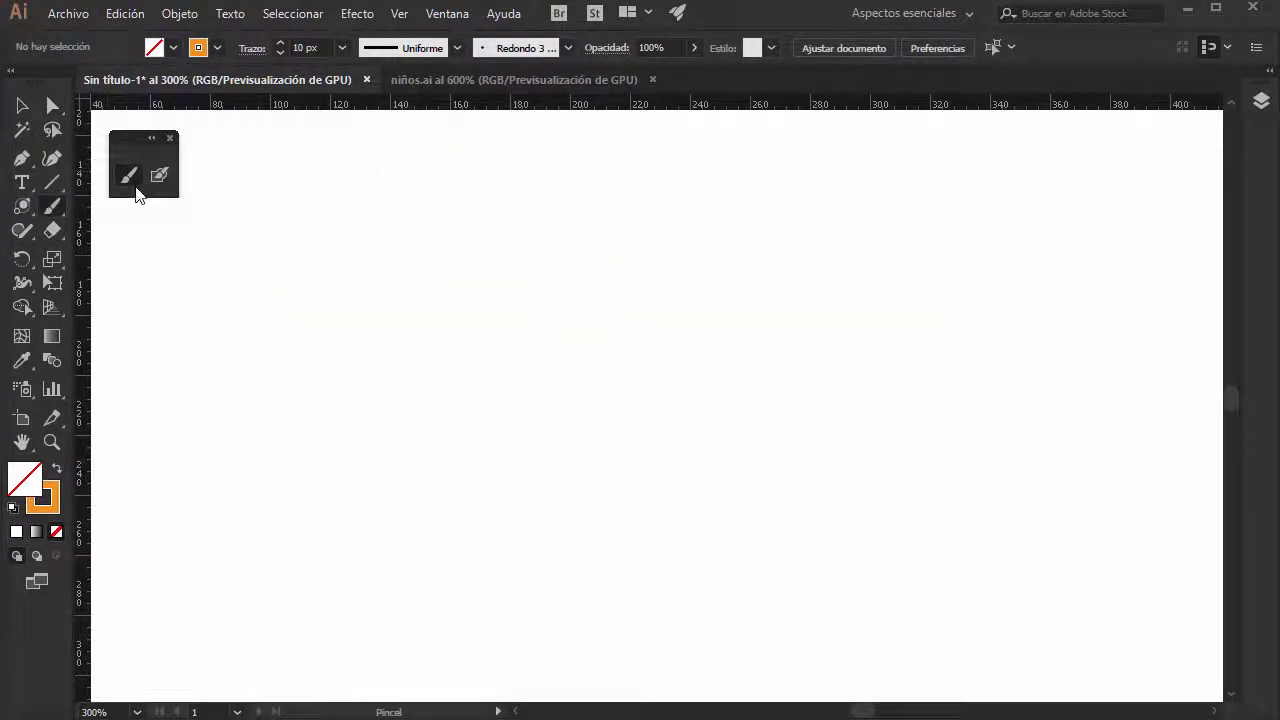
pyautogui.click(420, 16)
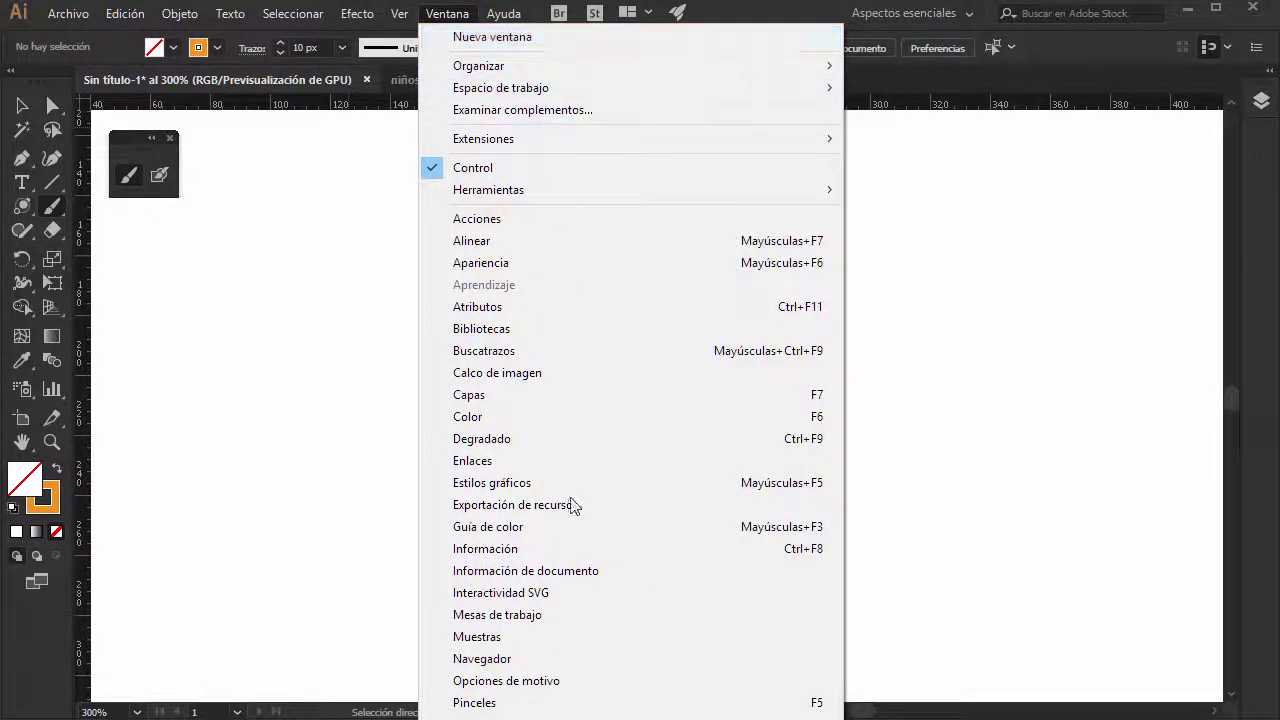
pyautogui.click(491, 705)
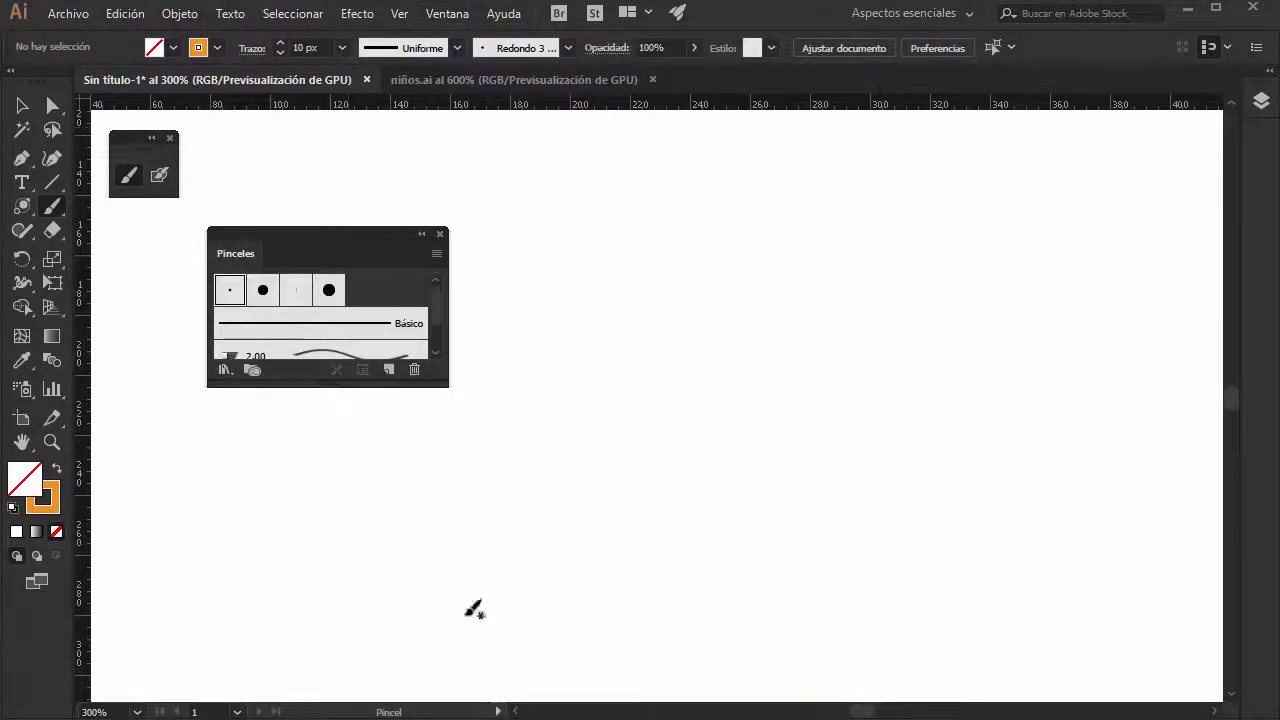
pyautogui.moveTo(309, 246); pyautogui.dragTo(1007, 175)
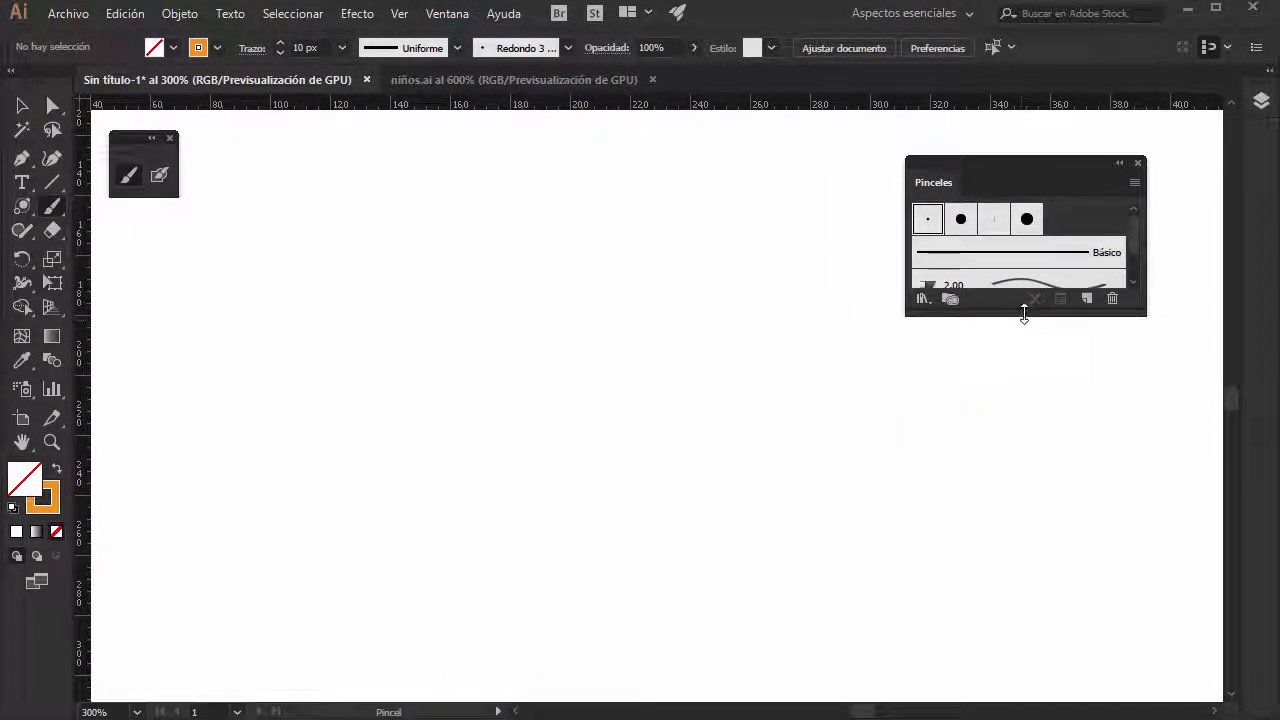
pyautogui.moveTo(1023, 316); pyautogui.dragTo(1004, 563)
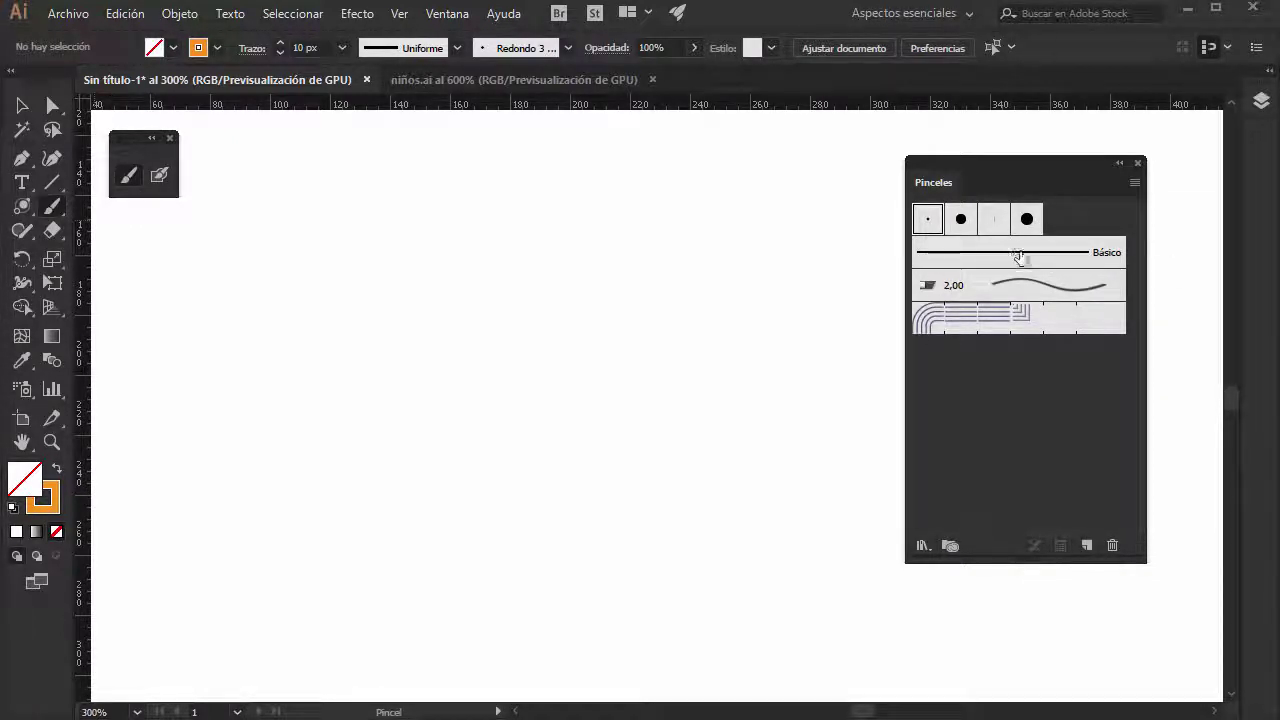
pyautogui.moveTo(1018, 257)
pyautogui.mouseDown()
pyautogui.moveTo(1025, 270)
pyautogui.moveTo(1013, 268)
pyautogui.mouseUp()
pyautogui.moveTo(922, 240); pyautogui.dragTo(925, 240)
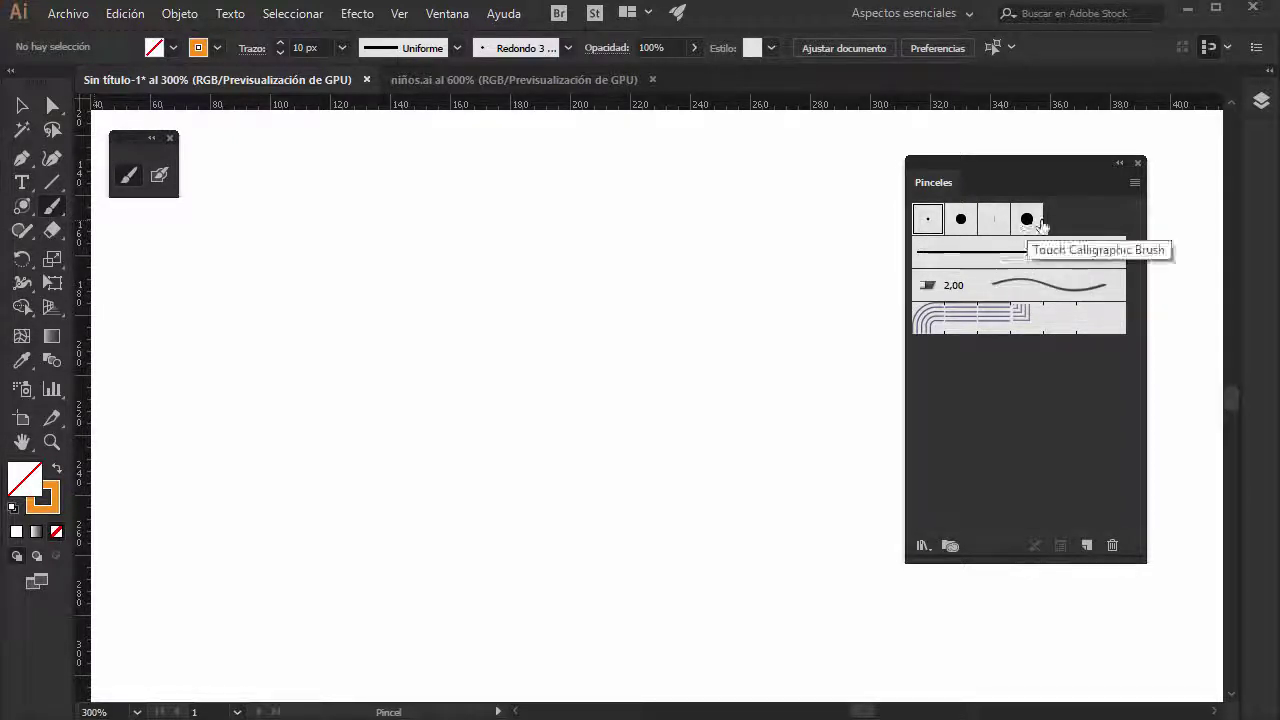
pyautogui.moveTo(1055, 322); pyautogui.dragTo(1088, 252)
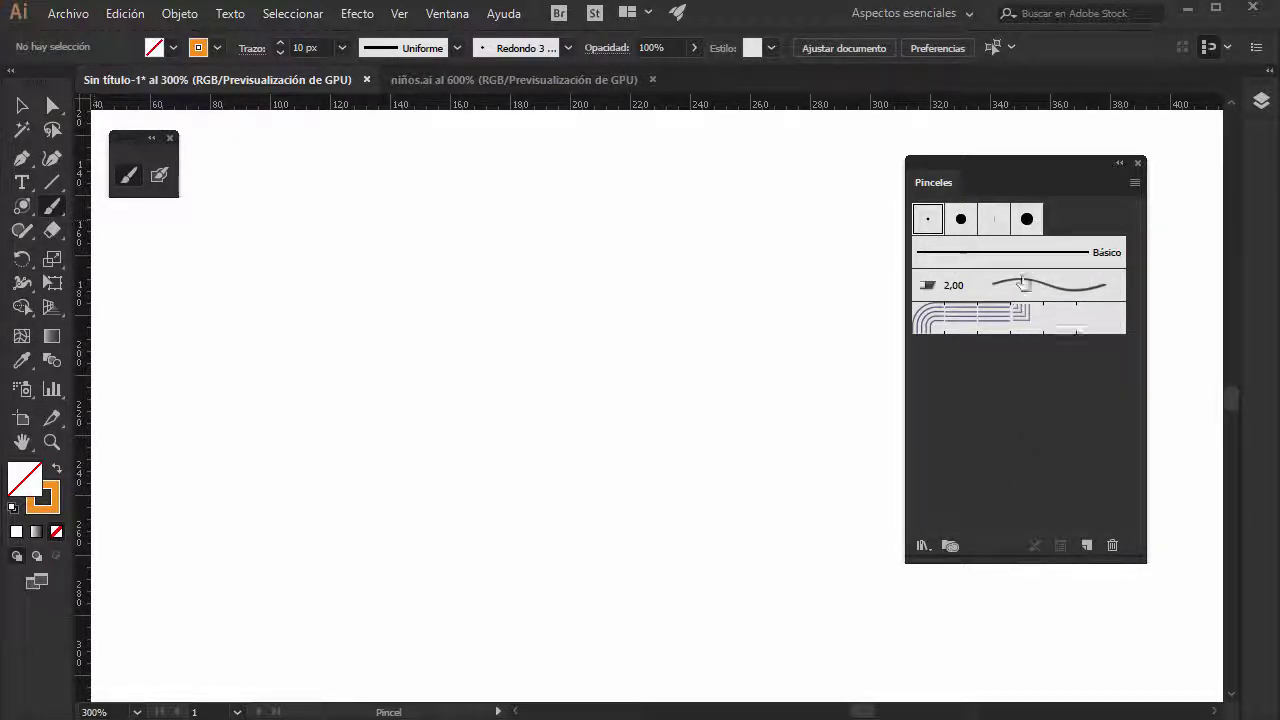
# Browse the brush library list and Brushes panel menu, then move the Brushes panel higher.
pyautogui.click(922, 547)
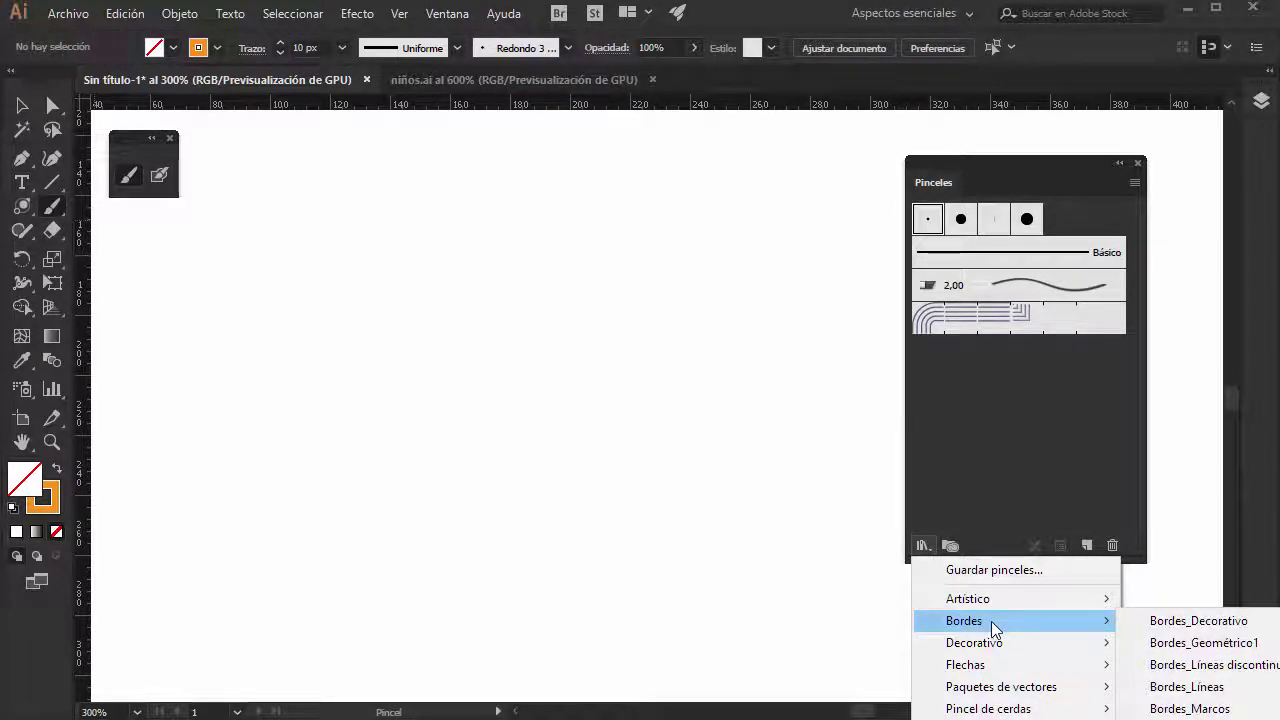
pyautogui.moveTo(975, 643)
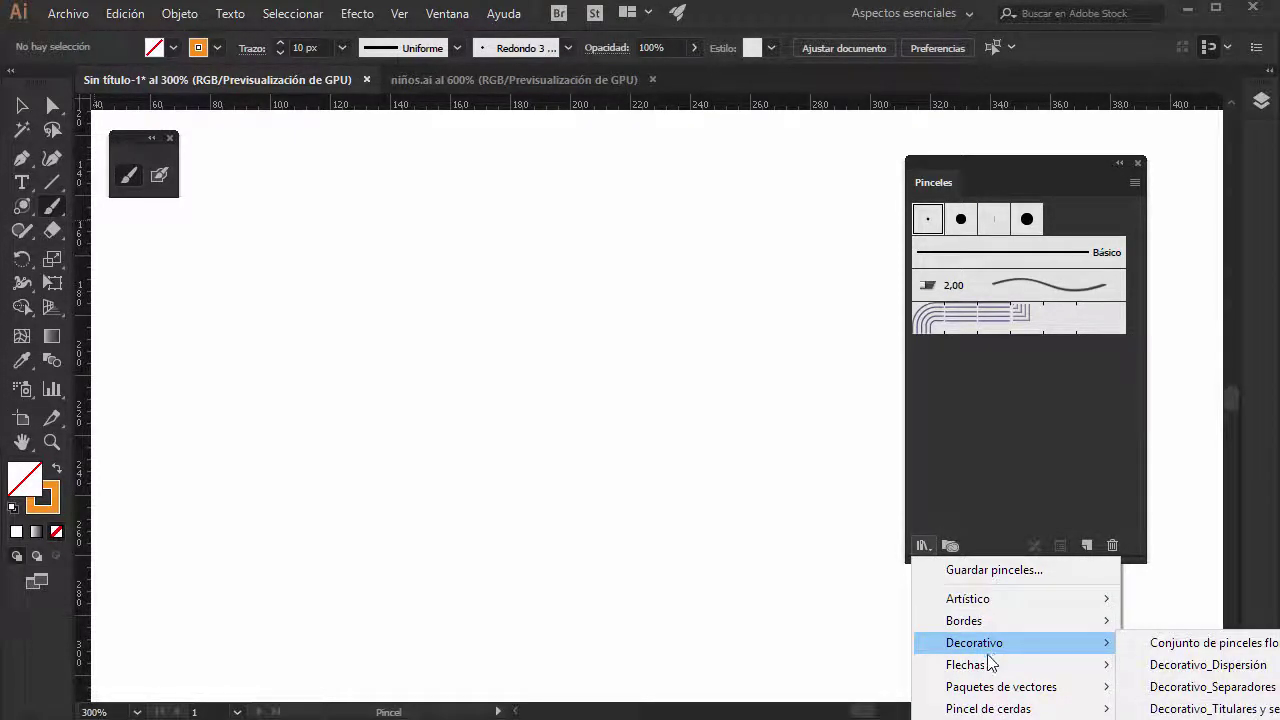
pyautogui.click(1060, 193)
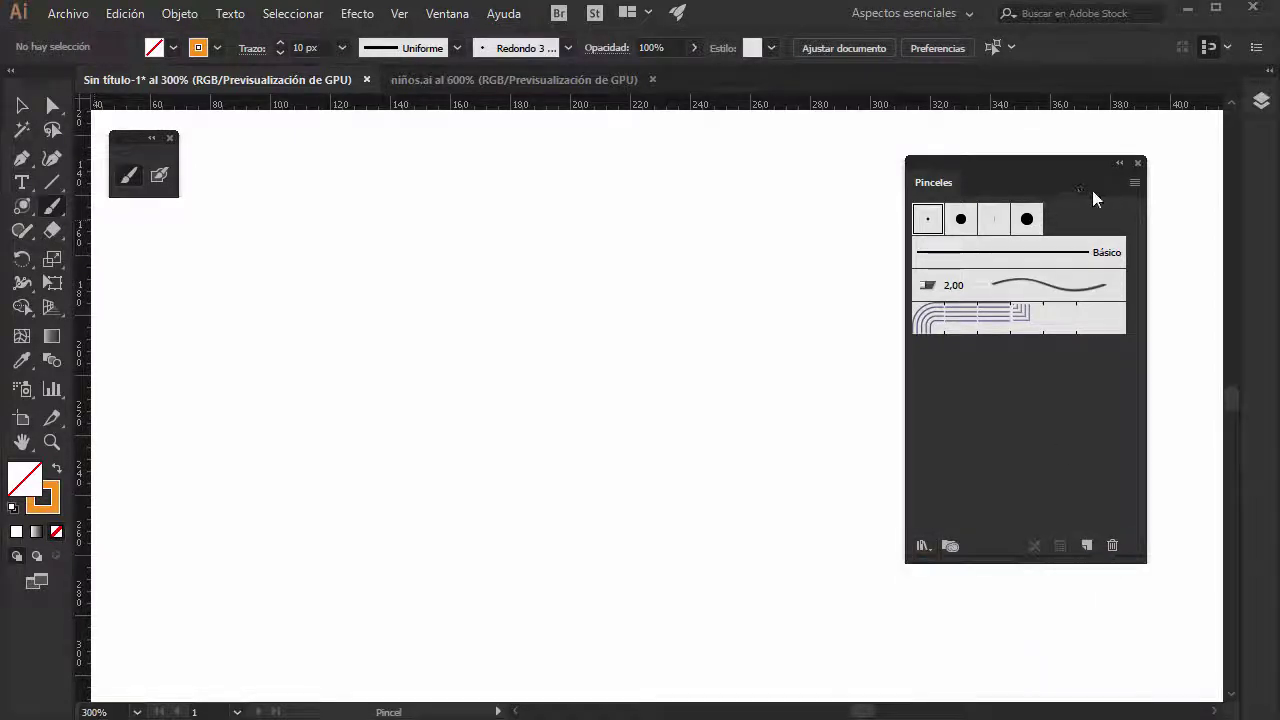
pyautogui.click(1134, 183)
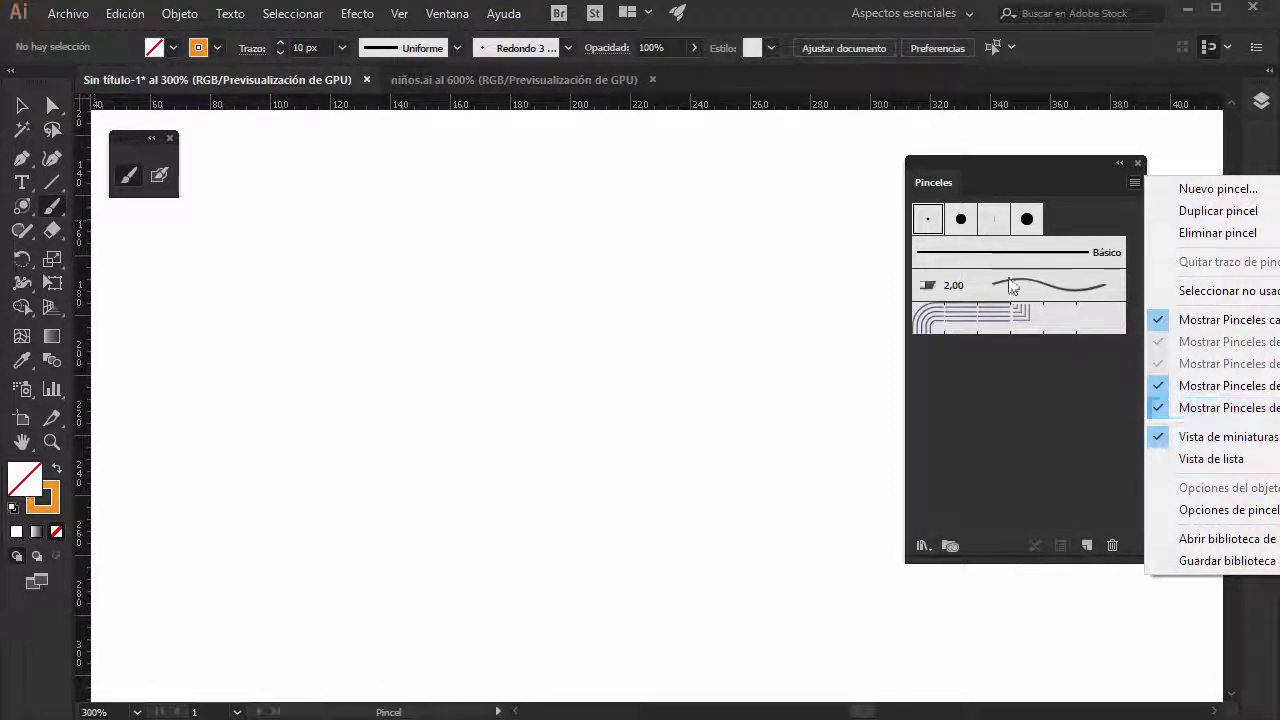
pyautogui.click(1034, 175)
pyautogui.click(922, 543)
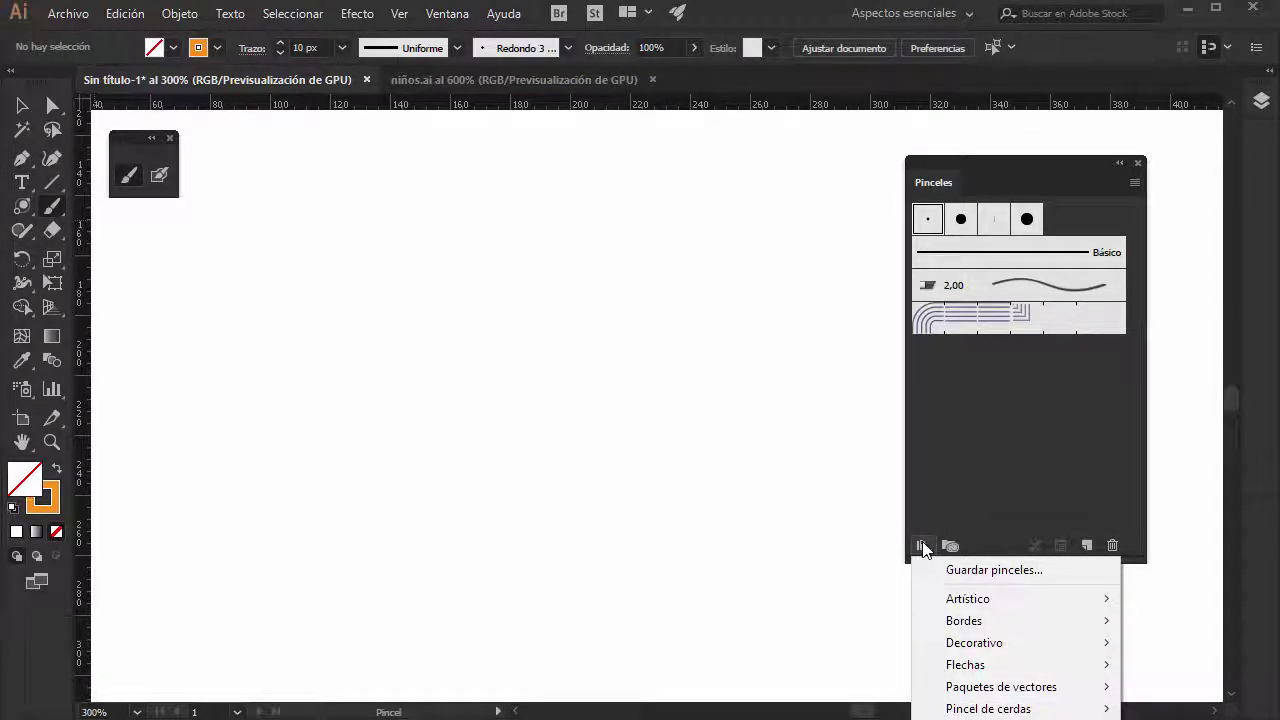
pyautogui.moveTo(1024, 160)
pyautogui.mouseDown()
pyautogui.moveTo(1059, 66)
pyautogui.moveTo(1054, 78)
pyautogui.mouseUp()
# Load the Artístico_Caligráfico library, enlarge its panel, and select the 40 pt. Plano brush.
pyautogui.click(952, 453)
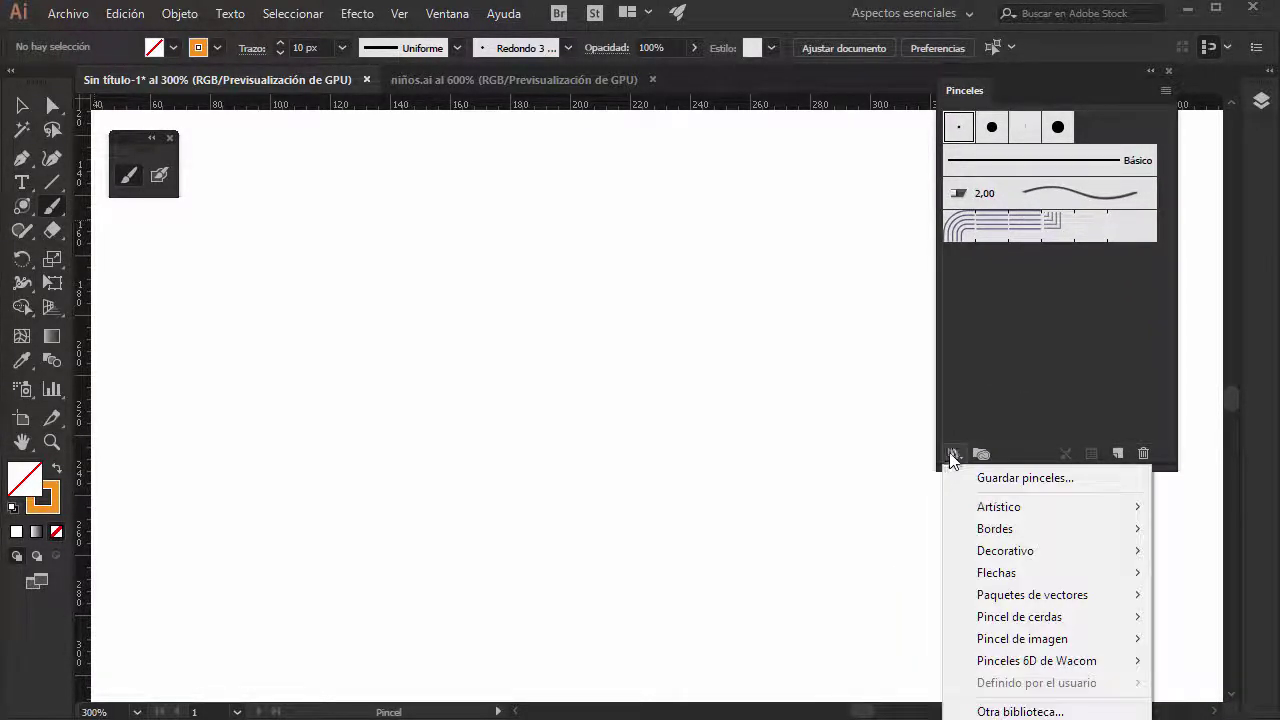
pyautogui.moveTo(998, 506)
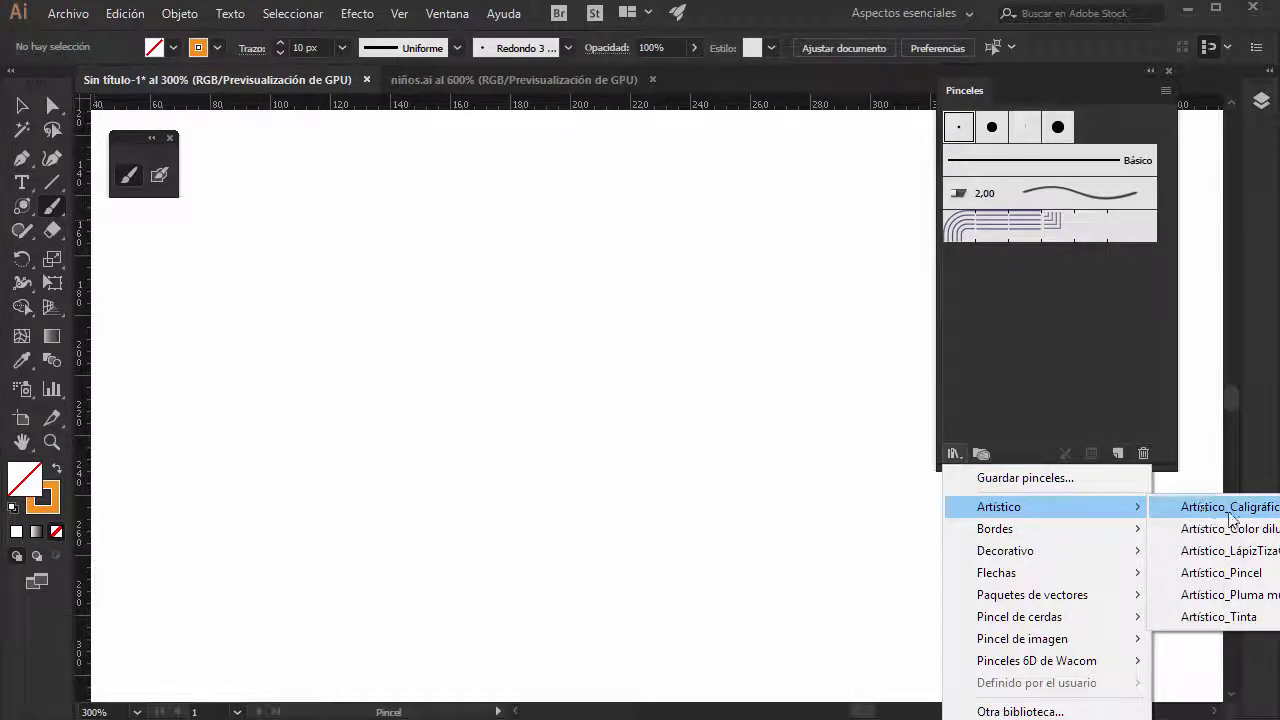
pyautogui.click(1230, 516)
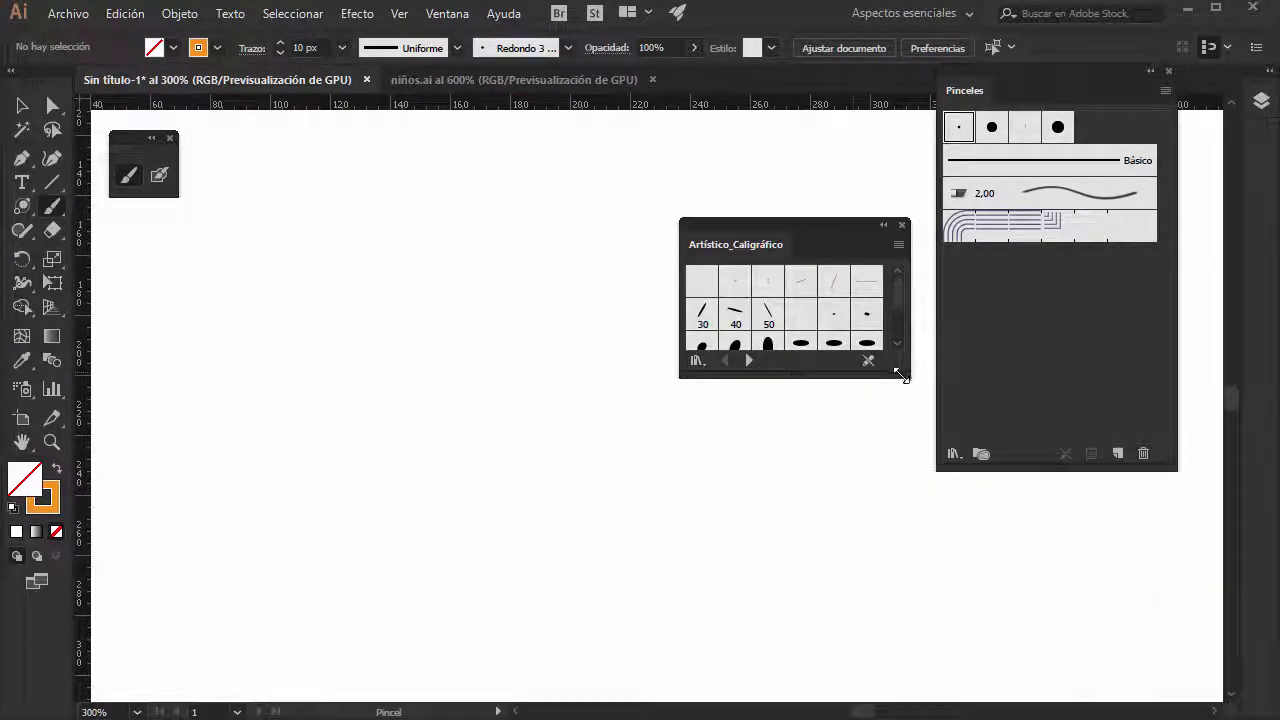
pyautogui.moveTo(801, 377); pyautogui.dragTo(831, 578)
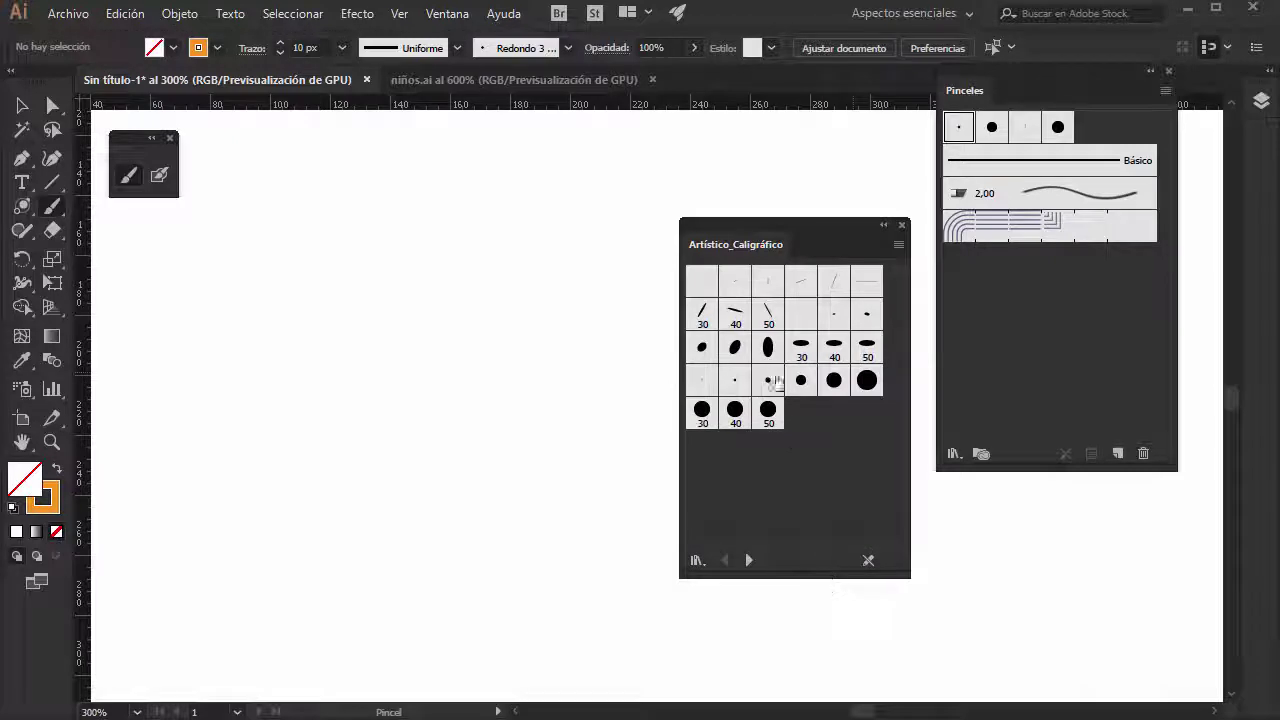
pyautogui.click(748, 318)
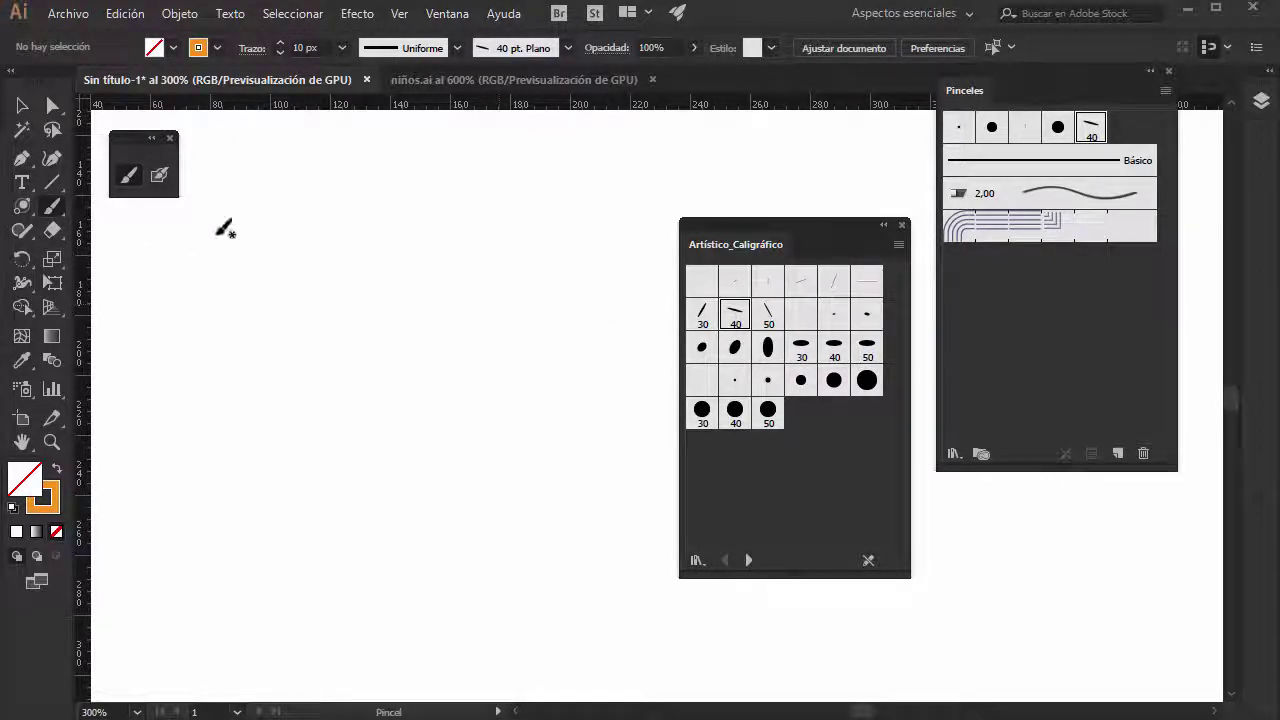
# Paint a trial calligraphic stroke, undo it, zoom out, and lower the stroke weight to 4 px.
pyautogui.moveTo(220, 228); pyautogui.dragTo(659, 363)
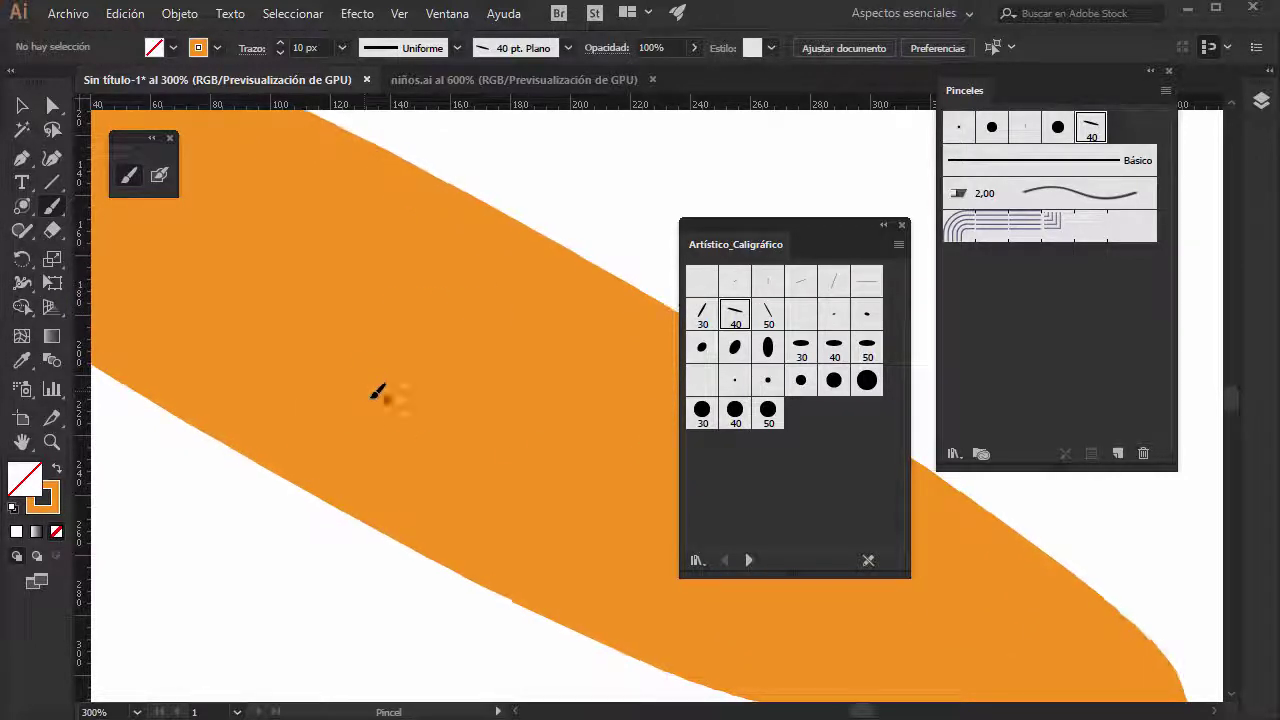
pyautogui.press('a')
pyautogui.hotkey('ctrl', 'z')
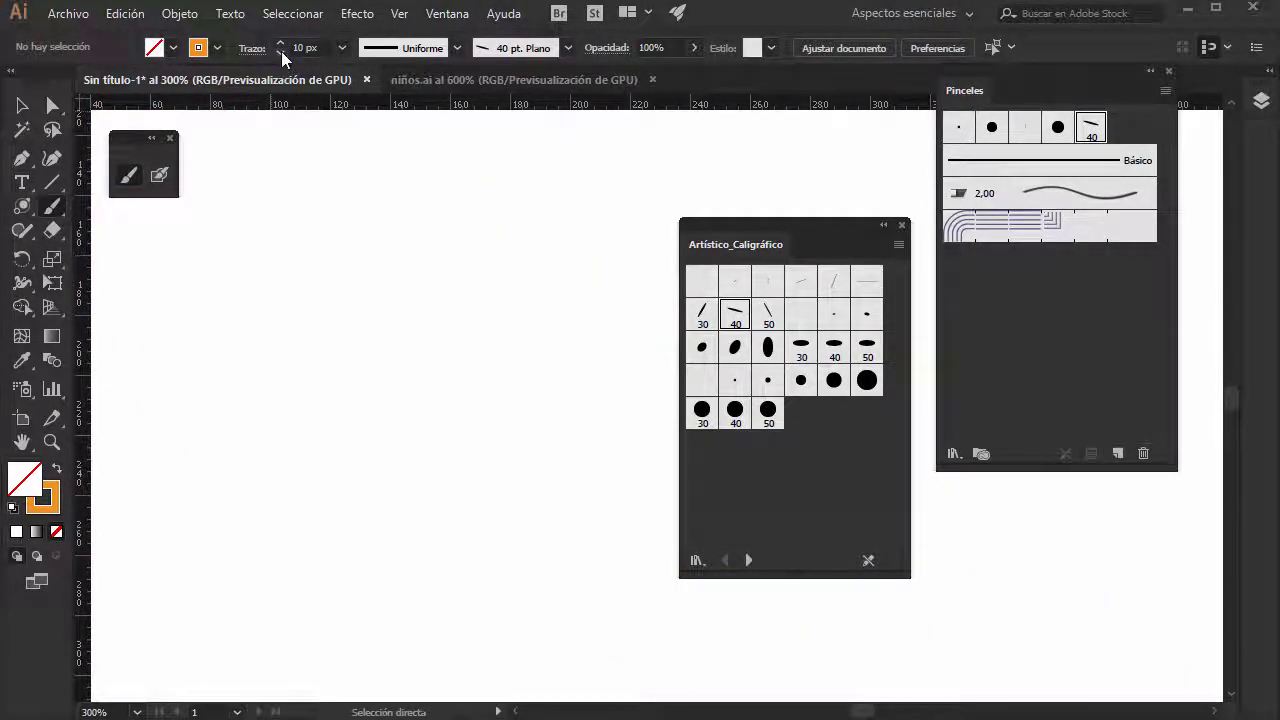
pyautogui.click(281, 52)
pyautogui.click(281, 52)
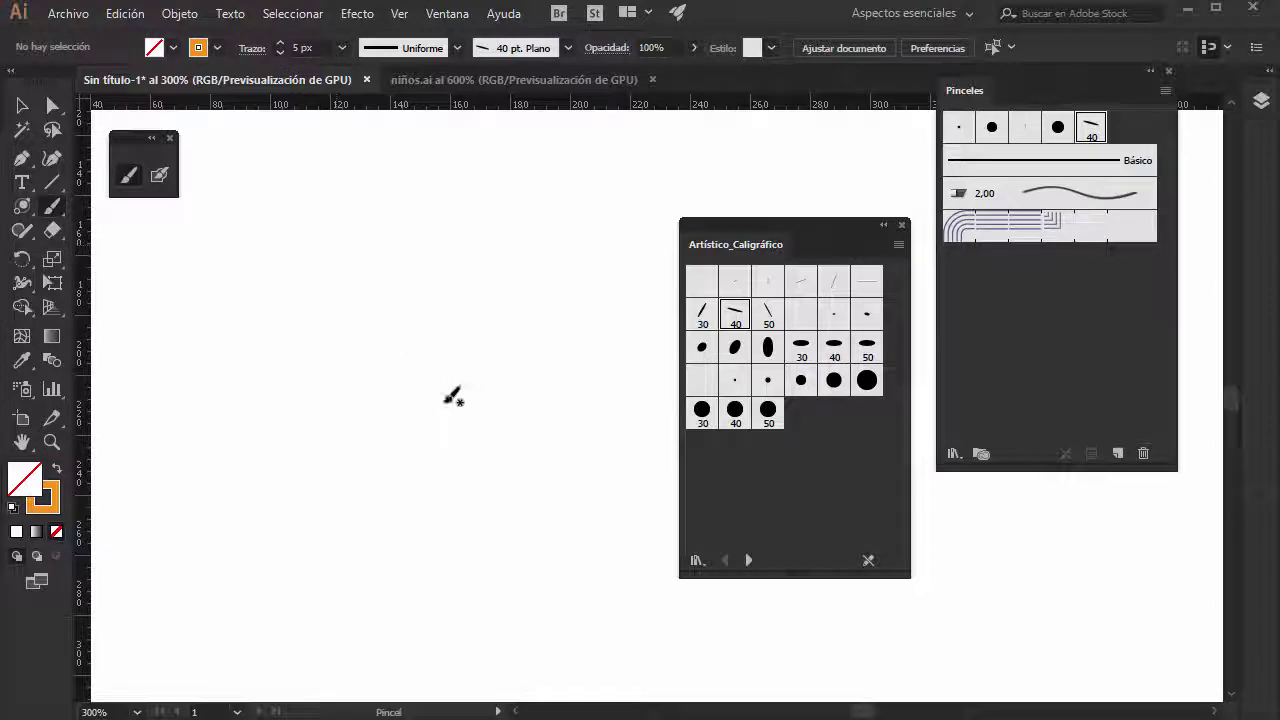
pyautogui.hotkey('ctrl', '-')
pyautogui.moveTo(317, 237)
pyautogui.mouseDown()
pyautogui.moveTo(234, 371)
pyautogui.moveTo(257, 426)
pyautogui.moveTo(228, 367)
pyautogui.mouseUp()
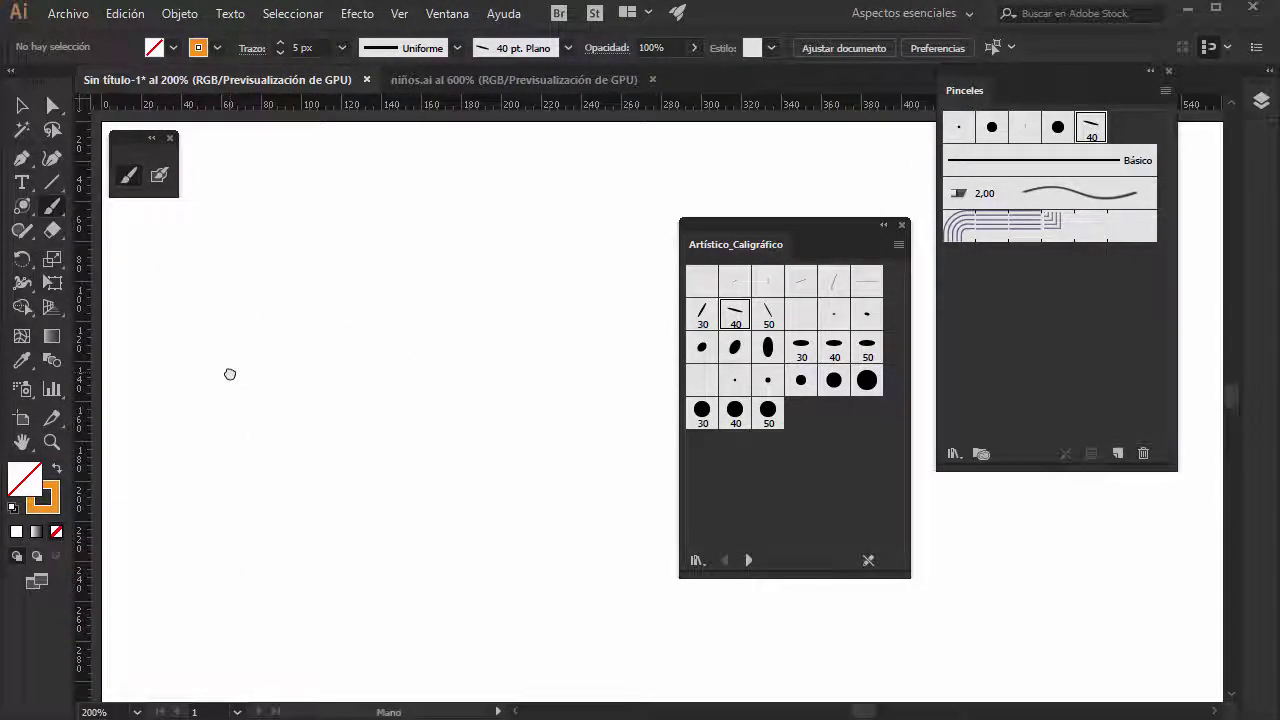
pyautogui.click(279, 54)
# Paint the large orange swirl at 1 px, then a short stroke with the 20 pt. Oval brush.
pyautogui.moveTo(389, 137)
pyautogui.mouseDown()
pyautogui.moveTo(465, 438)
pyautogui.moveTo(522, 587)
pyautogui.mouseUp()
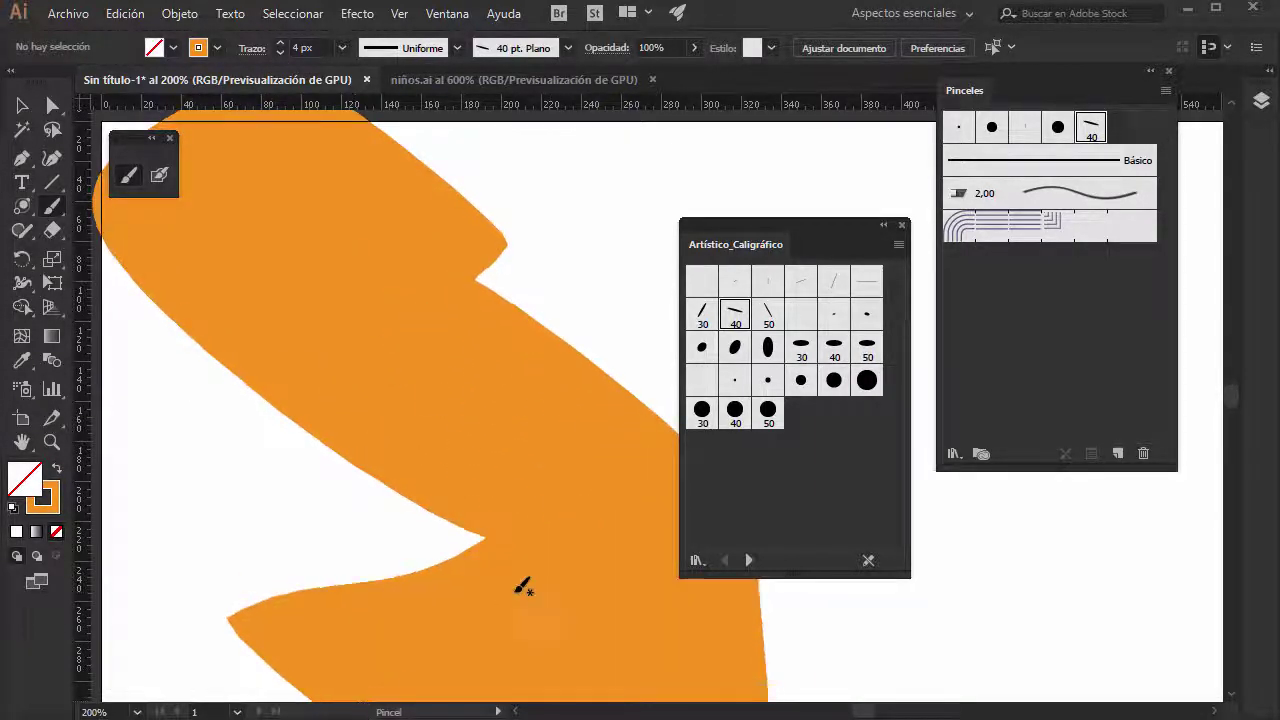
pyautogui.hotkey('ctrl', 'z')
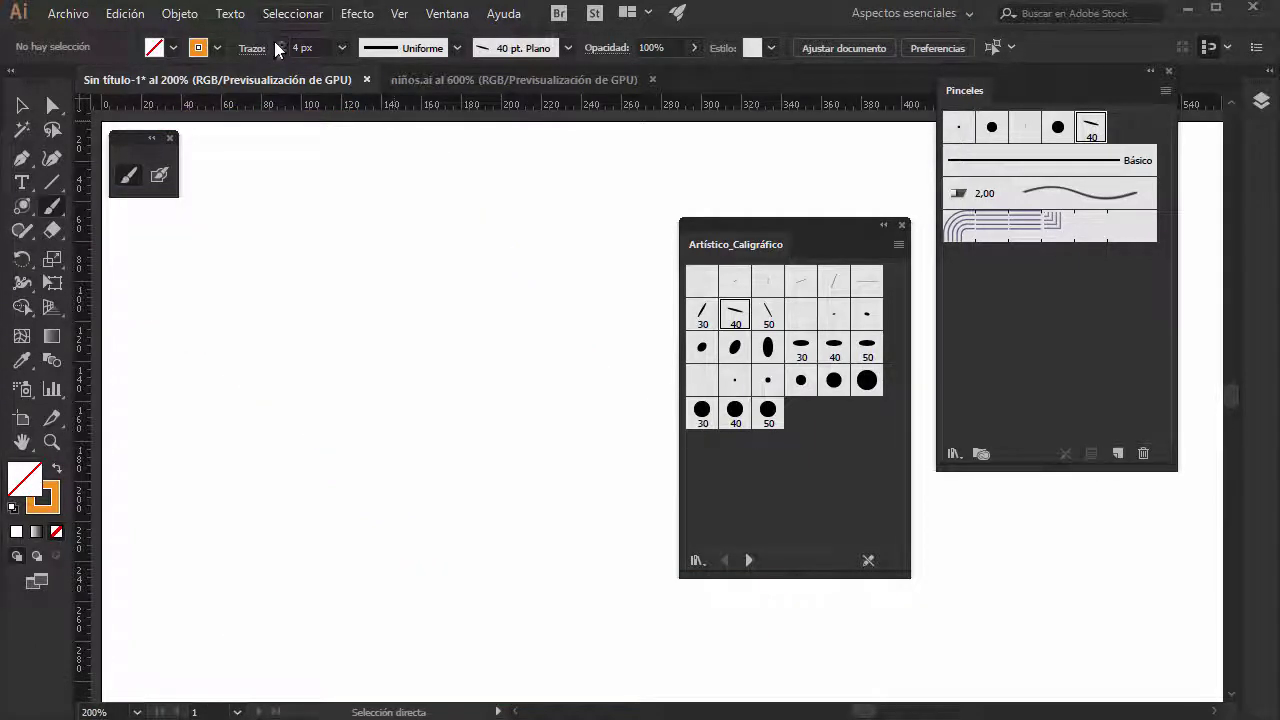
pyautogui.click(280, 53)
pyautogui.click(280, 53)
pyautogui.click(280, 53)
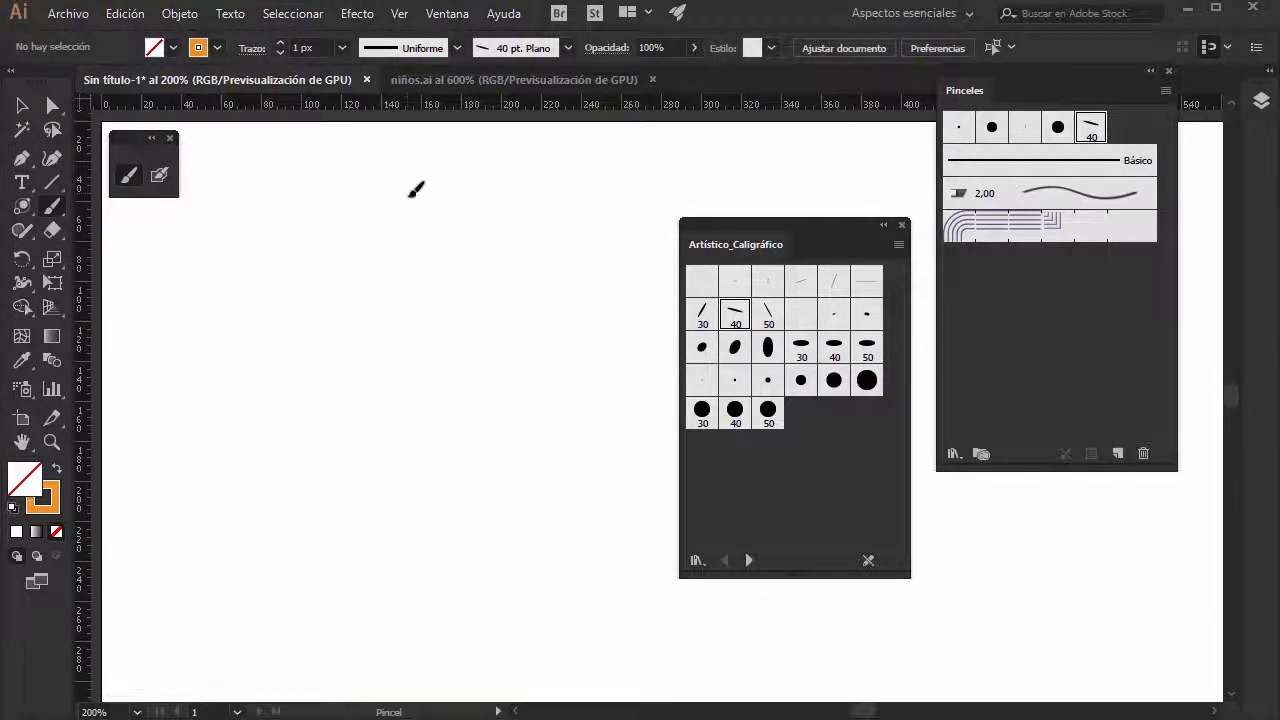
pyautogui.moveTo(443, 177)
pyautogui.mouseDown()
pyautogui.moveTo(286, 363)
pyautogui.moveTo(538, 300)
pyautogui.moveTo(349, 586)
pyautogui.moveTo(191, 563)
pyautogui.moveTo(160, 366)
pyautogui.moveTo(186, 297)
pyautogui.moveTo(271, 180)
pyautogui.moveTo(443, 152)
pyautogui.moveTo(514, 186)
pyautogui.moveTo(790, 147)
pyautogui.mouseUp()
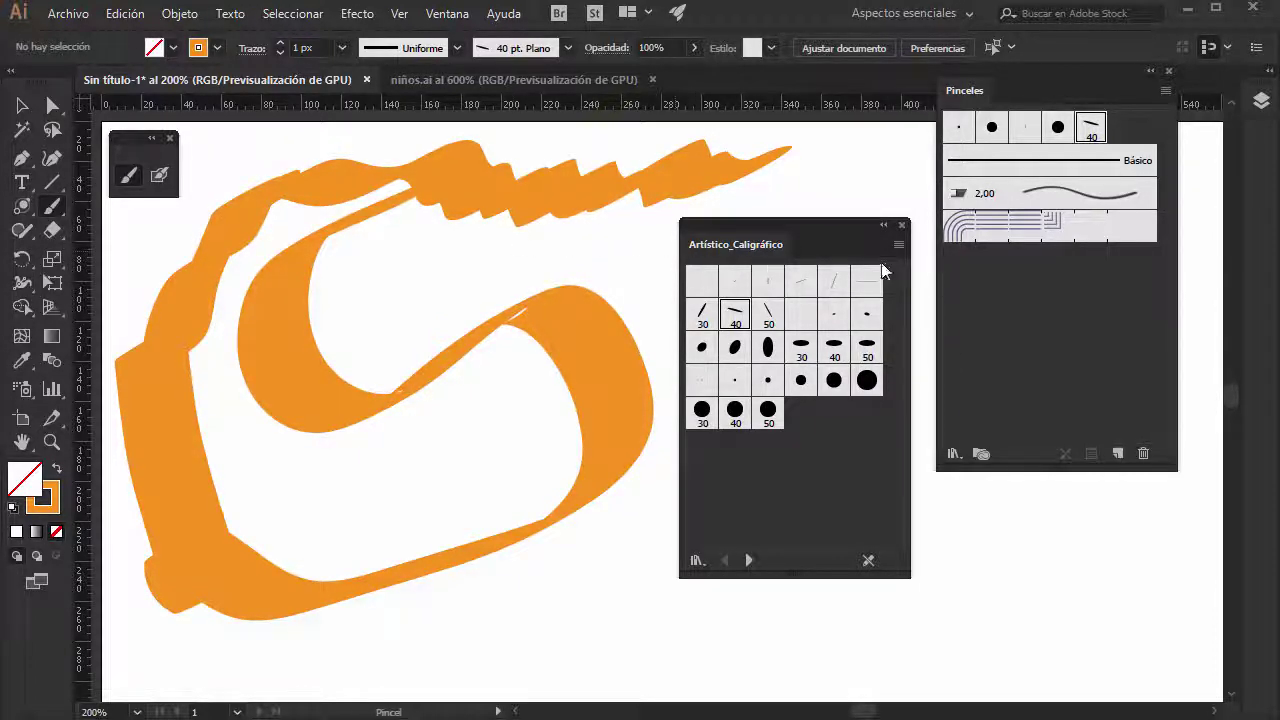
pyautogui.click(768, 347)
pyautogui.moveTo(572, 598)
pyautogui.mouseDown()
pyautogui.moveTo(591, 602)
pyautogui.moveTo(545, 650)
pyautogui.moveTo(438, 594)
pyautogui.mouseUp()
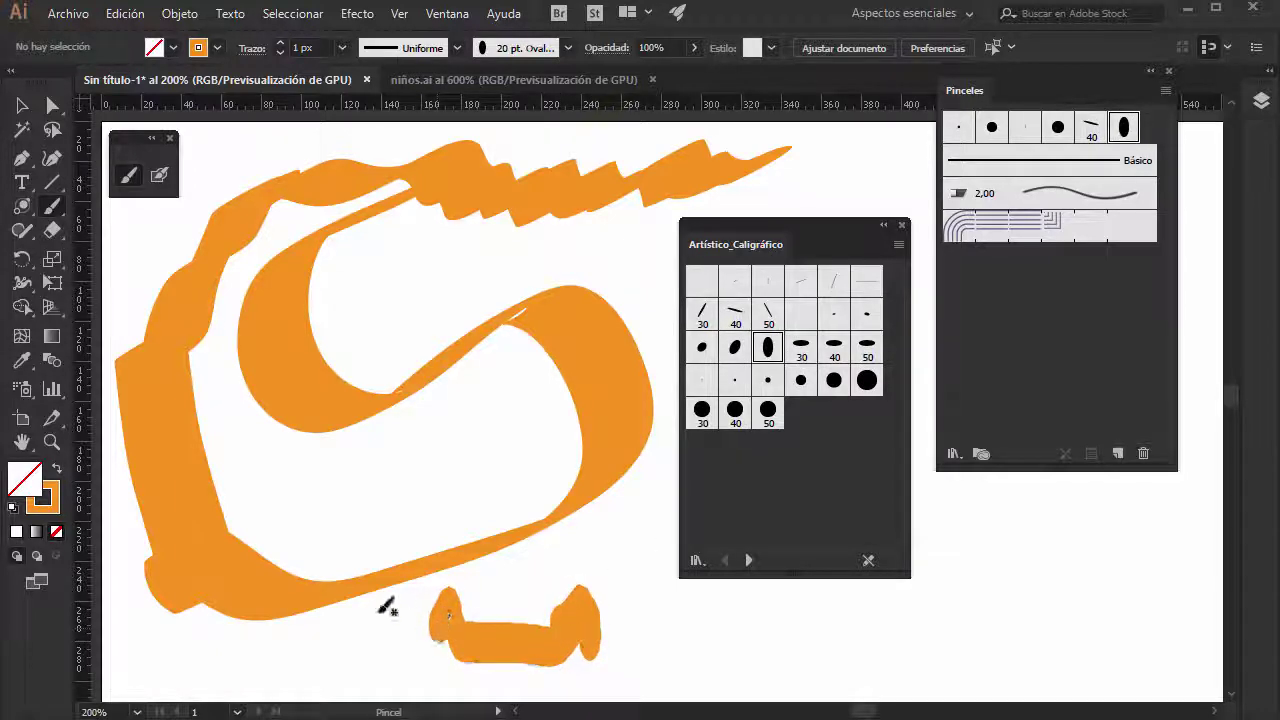
# Turn on Mantener seleccionado (Keep Selected) in the Paintbrush tool options.
pyautogui.doubleClick(121, 174)
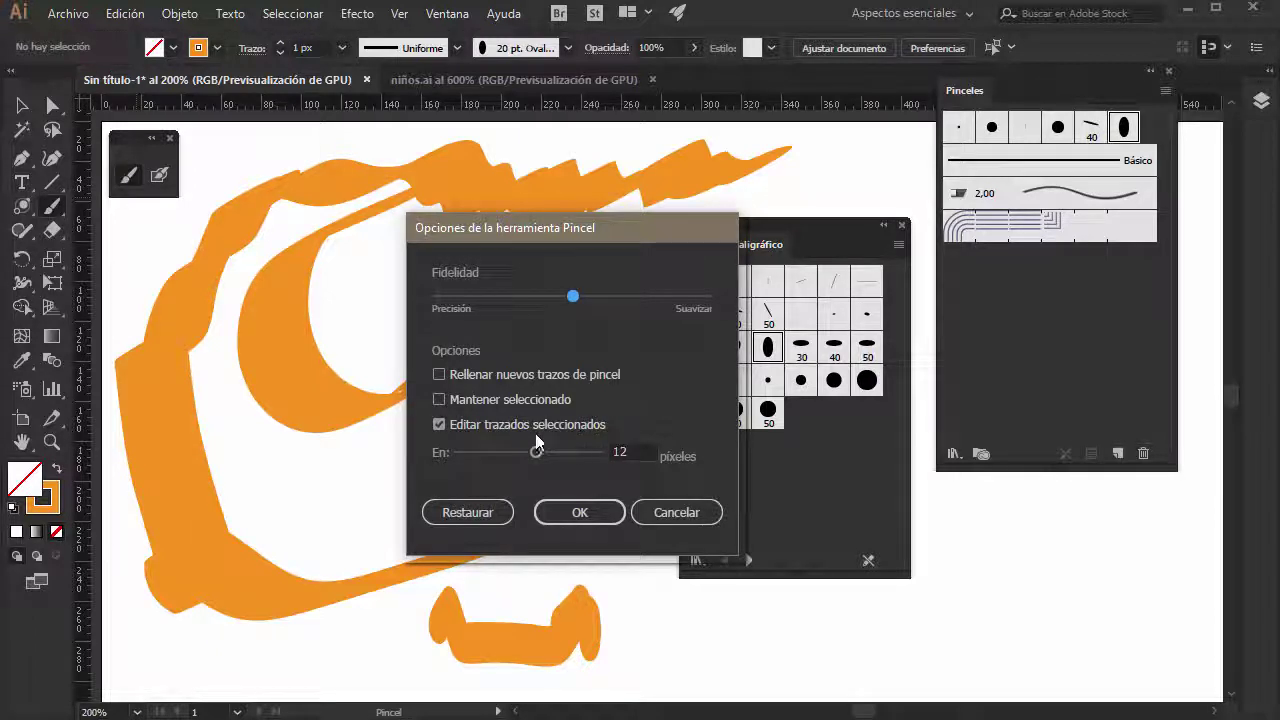
pyautogui.click(446, 400)
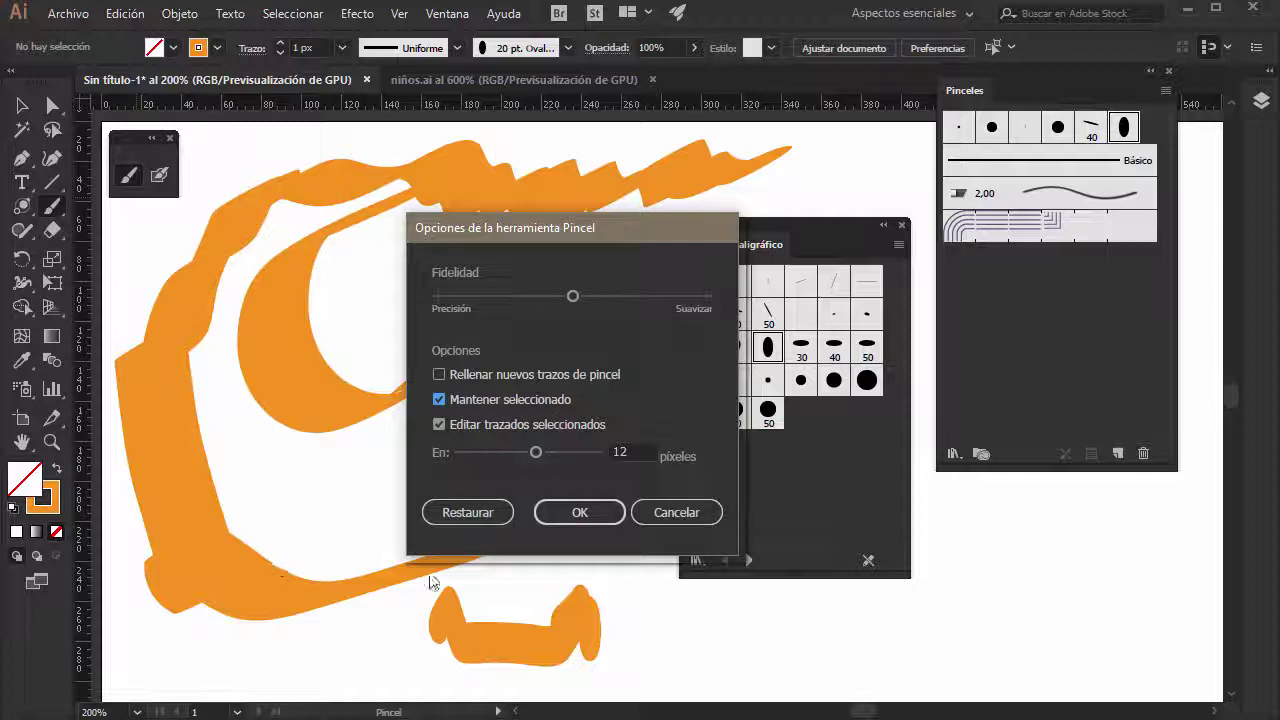
pyautogui.click(580, 511)
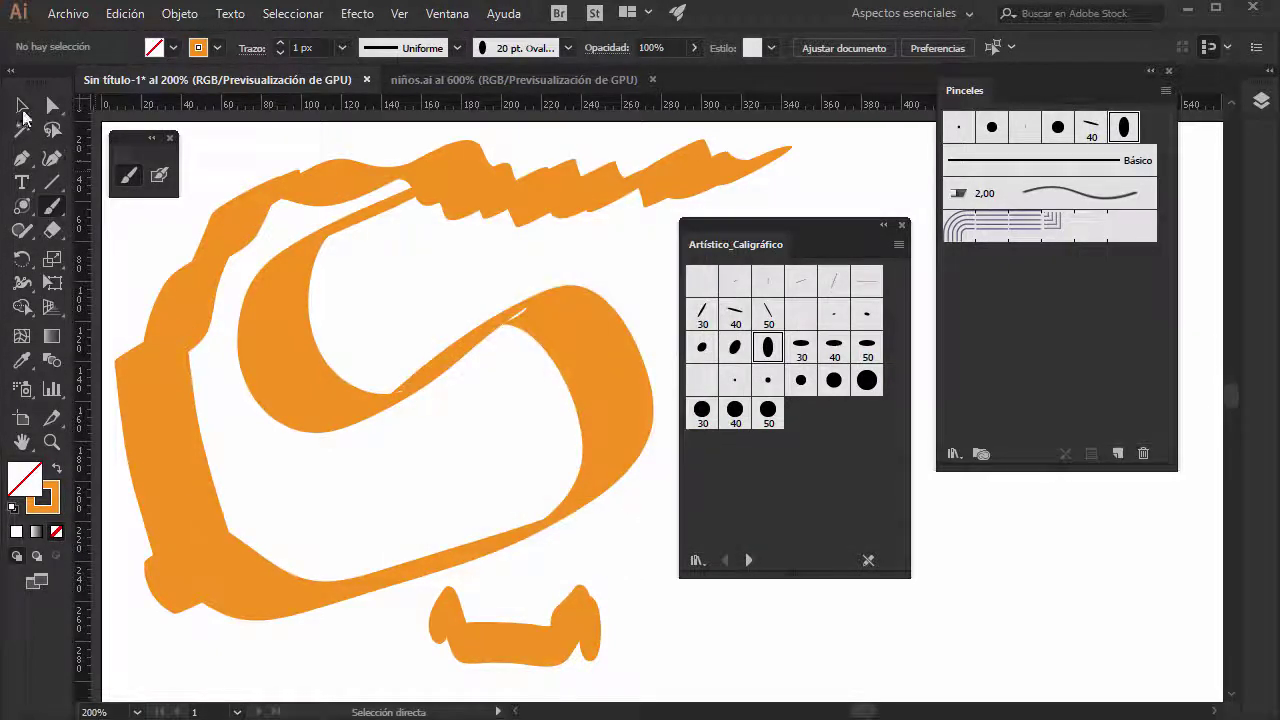
# Select all the orange brush artwork with the Selection tool and delete it.
pyautogui.click(22, 108)
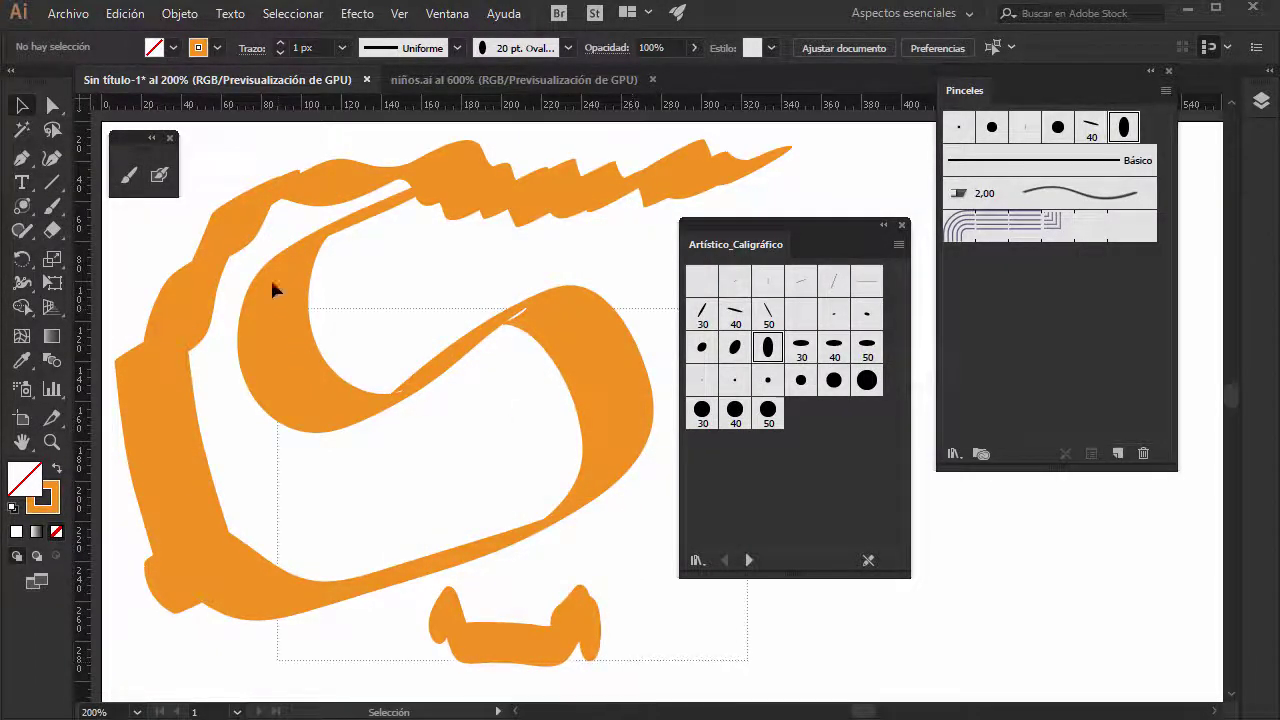
pyautogui.hotkey('ctrl', 'a')
pyautogui.press('Delete')
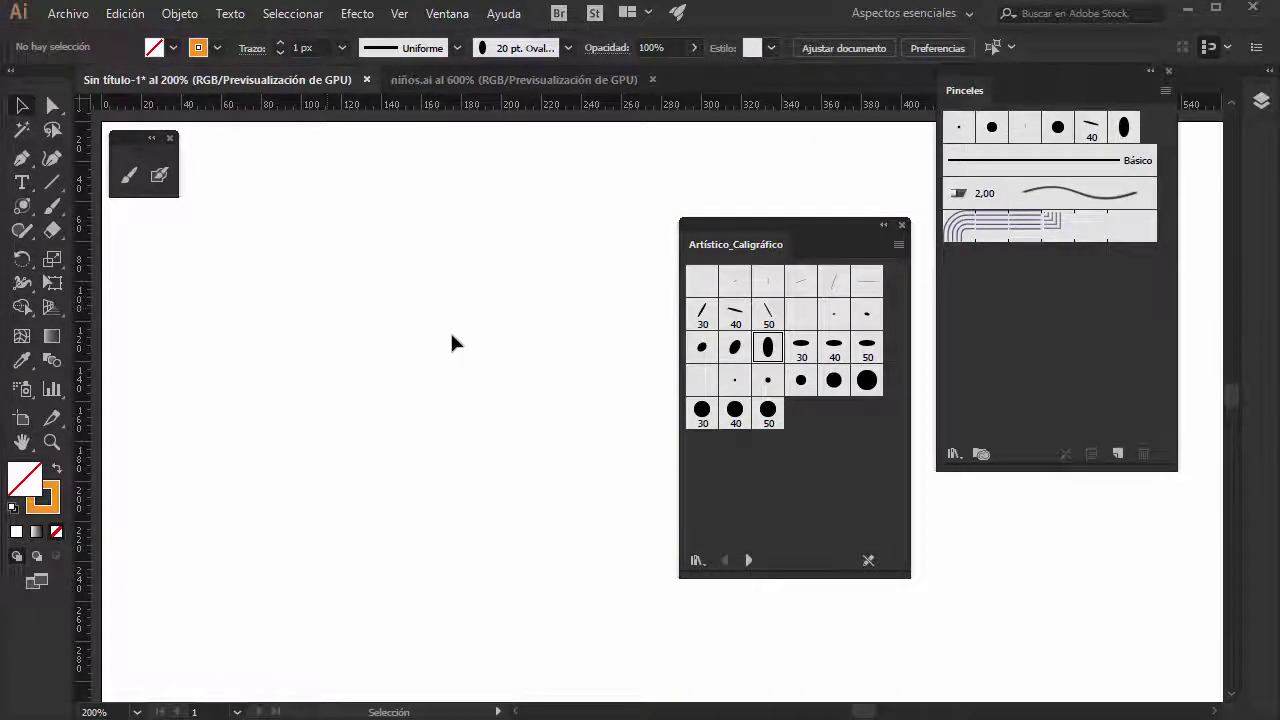
# Load the Bordes_Decorativo library and paint several strokes with the pink chain border brush.
pyautogui.click(130, 175)
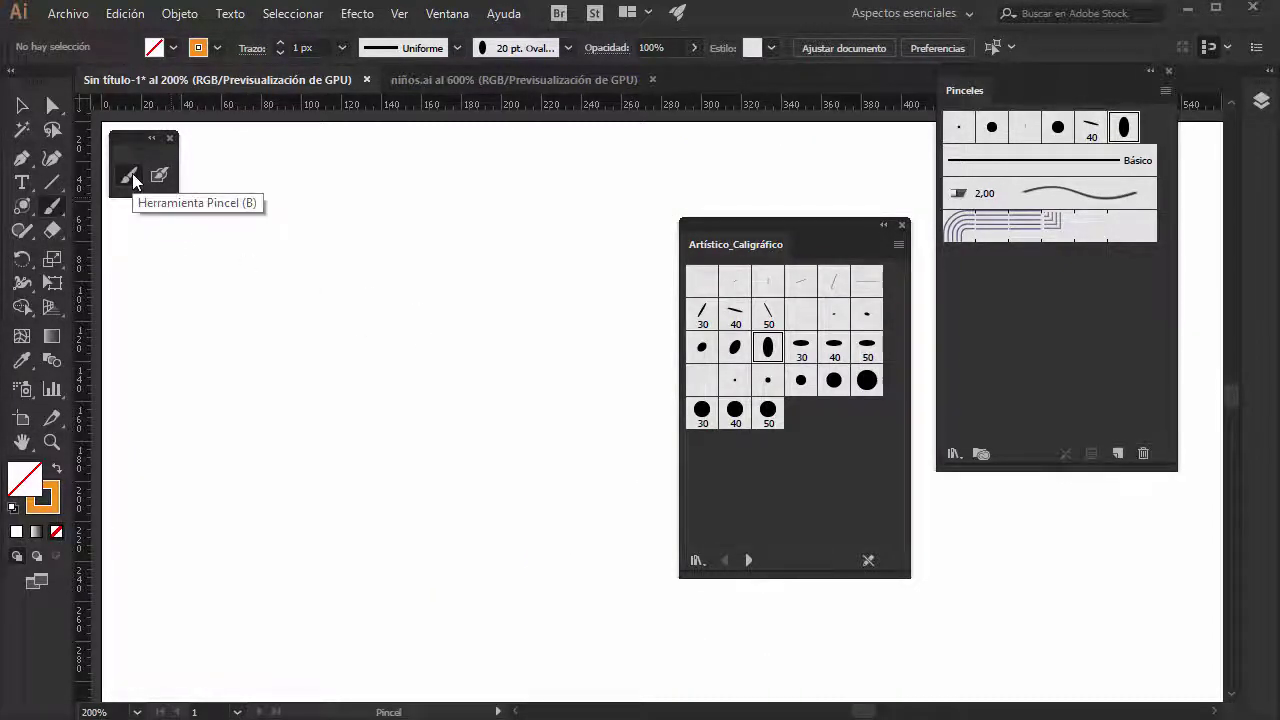
pyautogui.click(697, 561)
pyautogui.moveTo(790, 607)
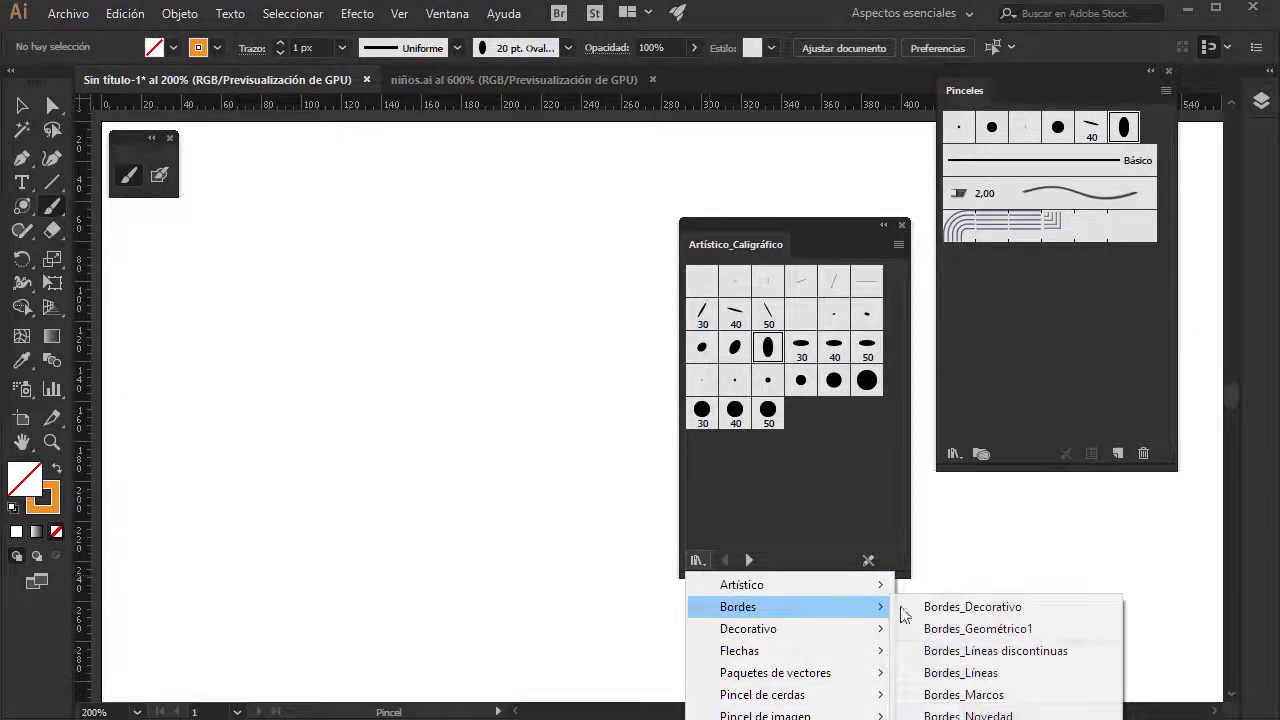
pyautogui.click(945, 607)
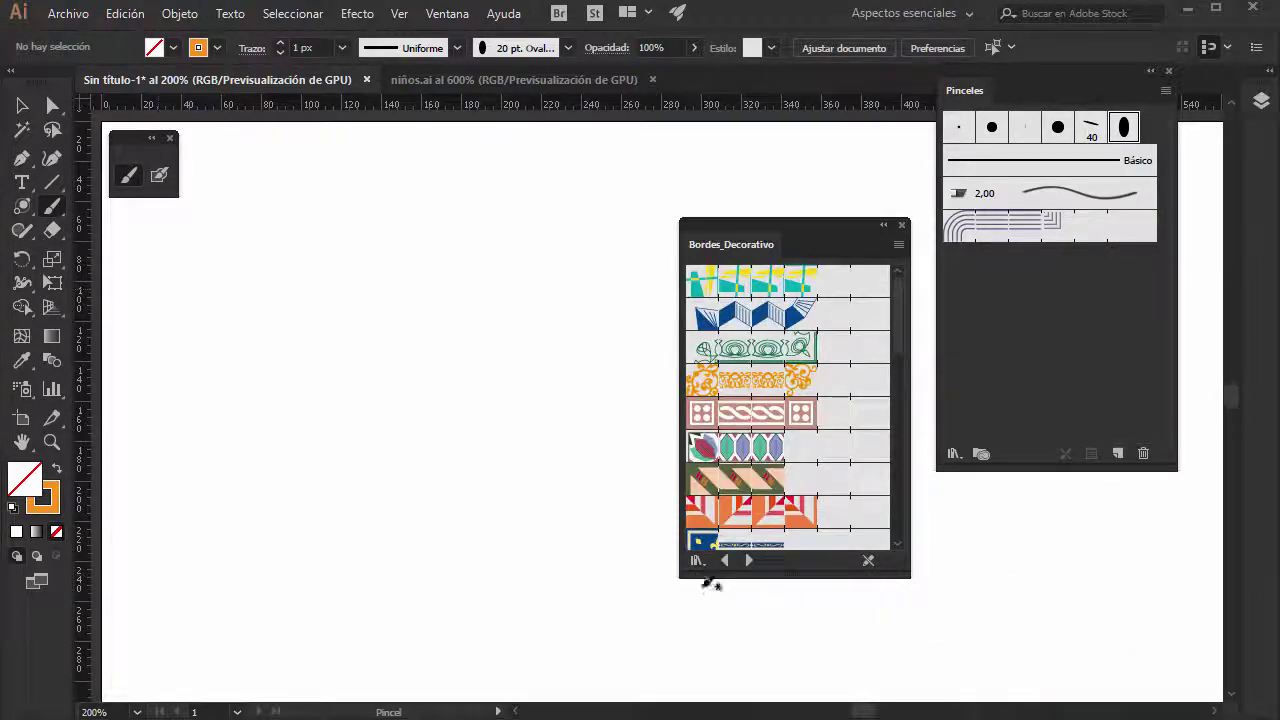
pyautogui.click(762, 282)
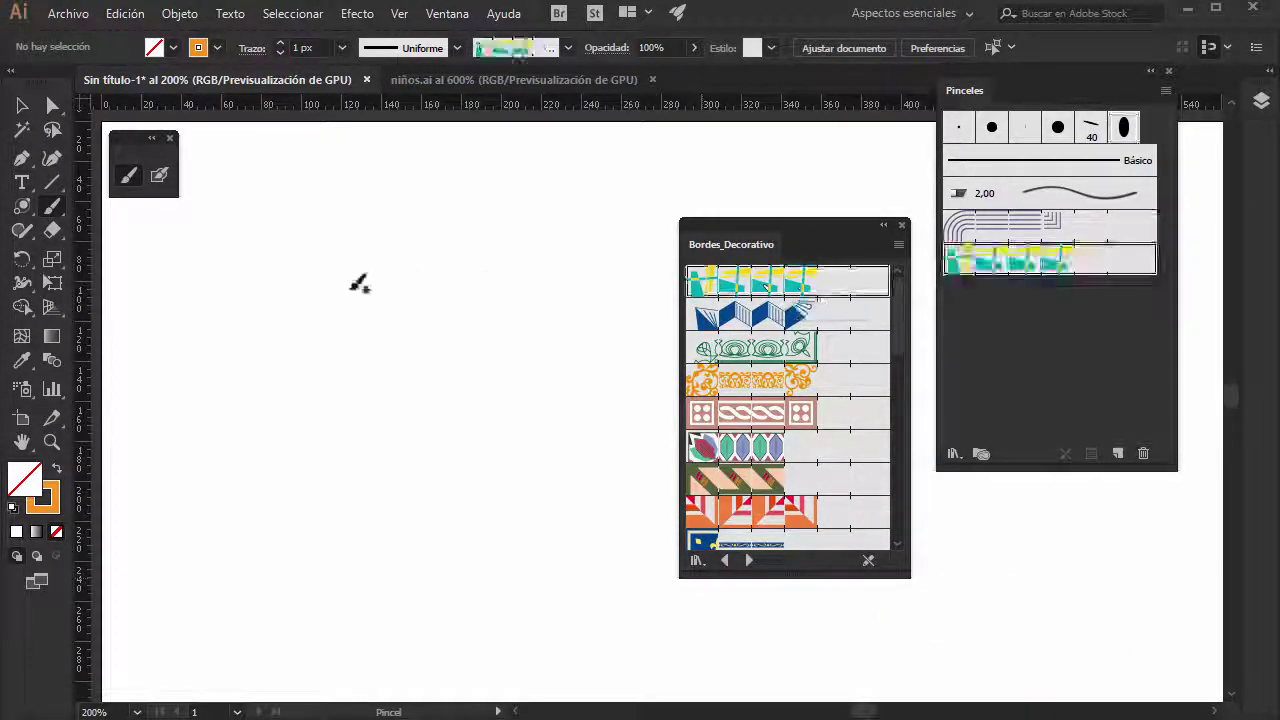
pyautogui.moveTo(596, 482); pyautogui.dragTo(598, 480)
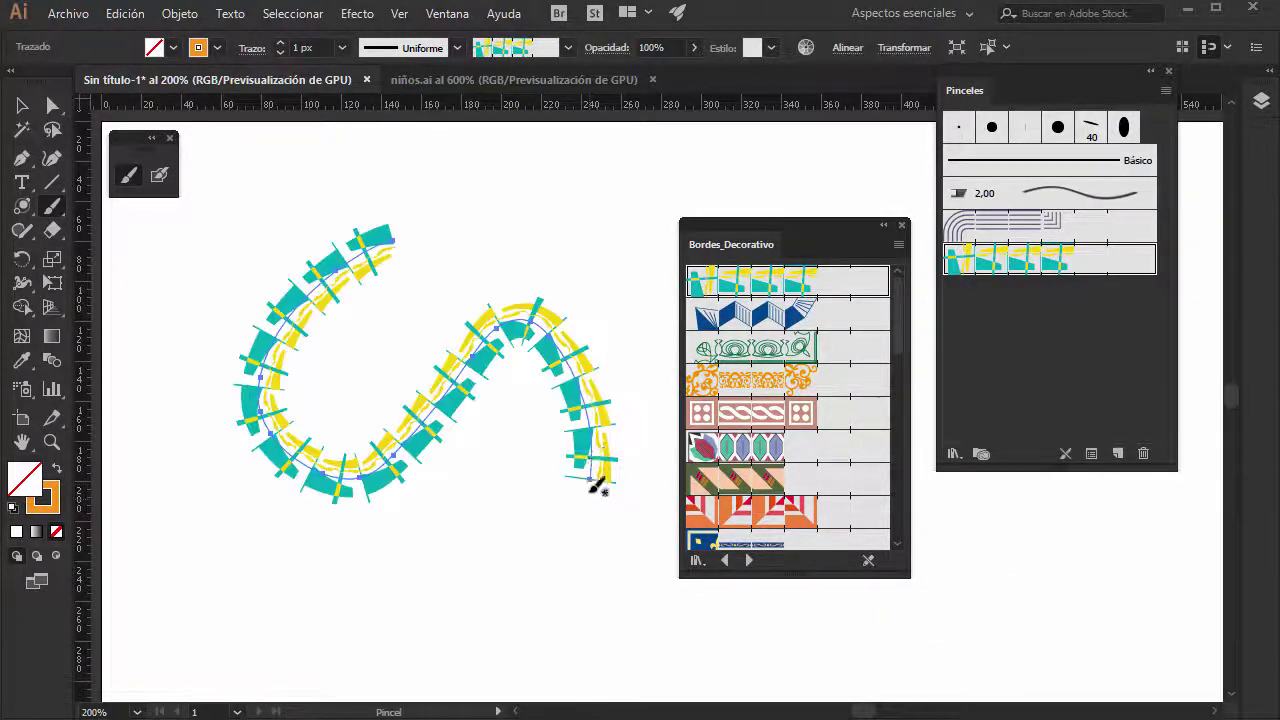
pyautogui.click(797, 408)
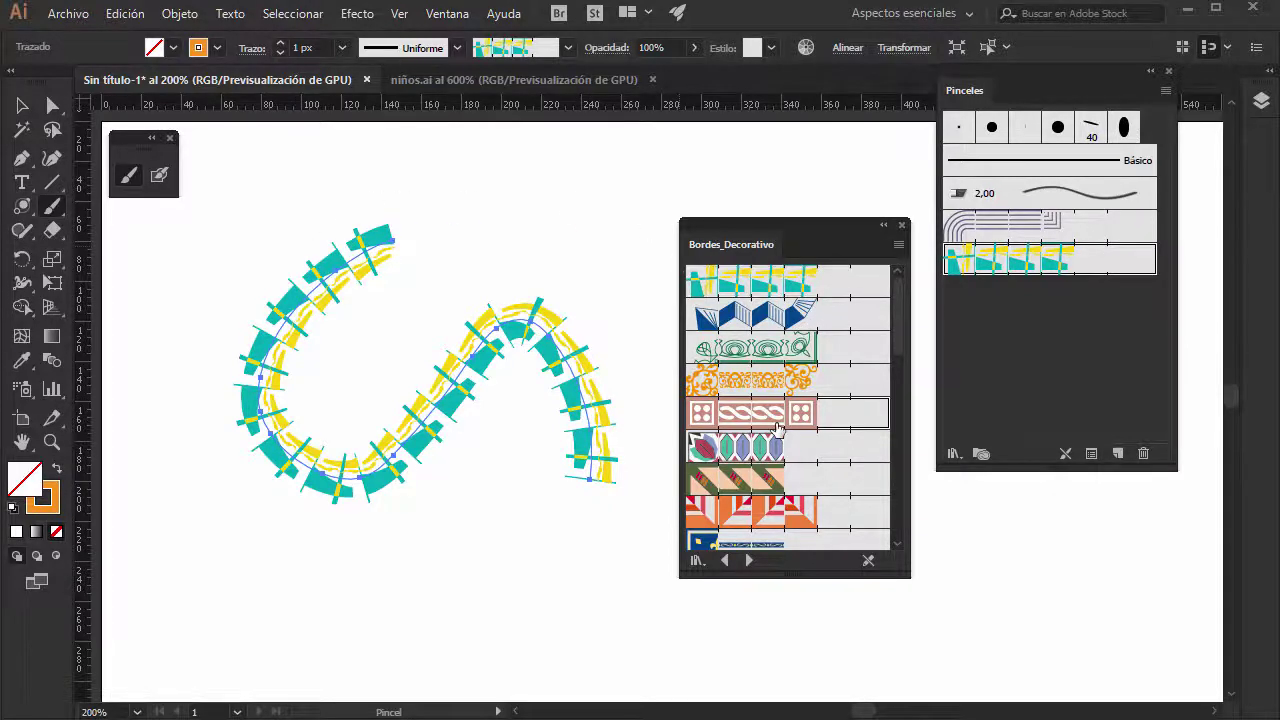
pyautogui.moveTo(570, 207); pyautogui.dragTo(616, 217)
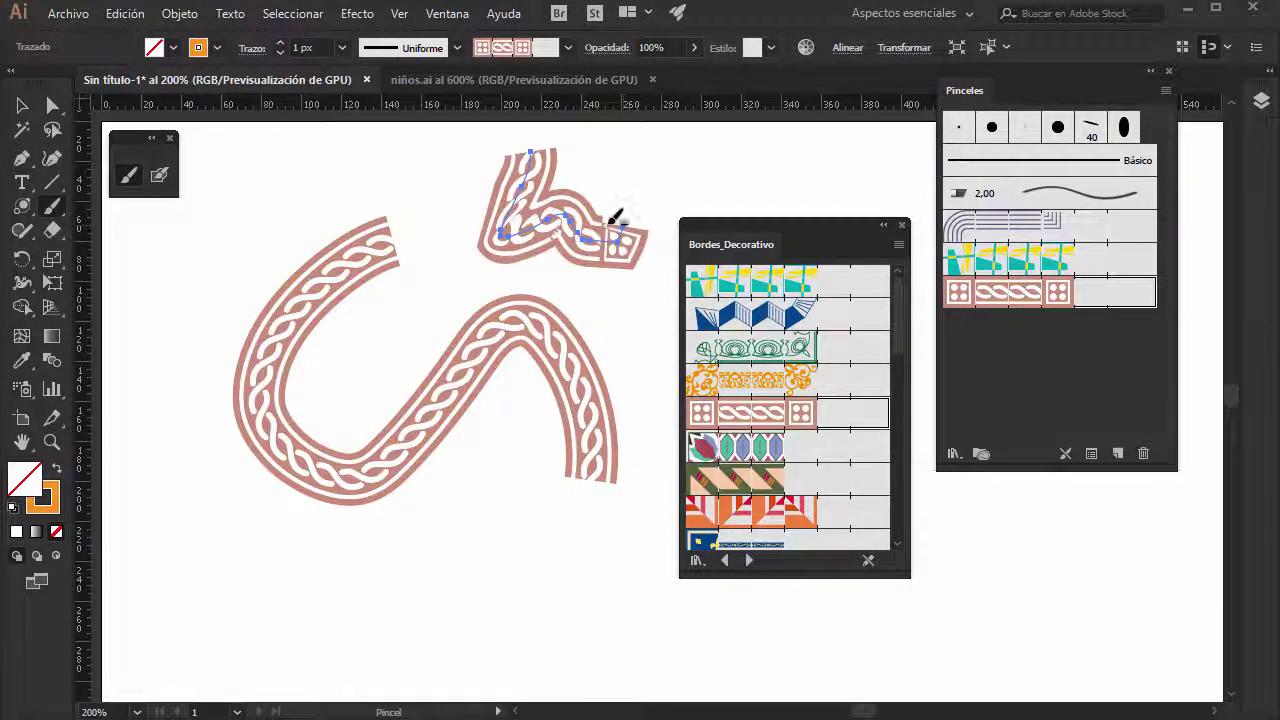
pyautogui.moveTo(305, 555); pyautogui.dragTo(330, 187)
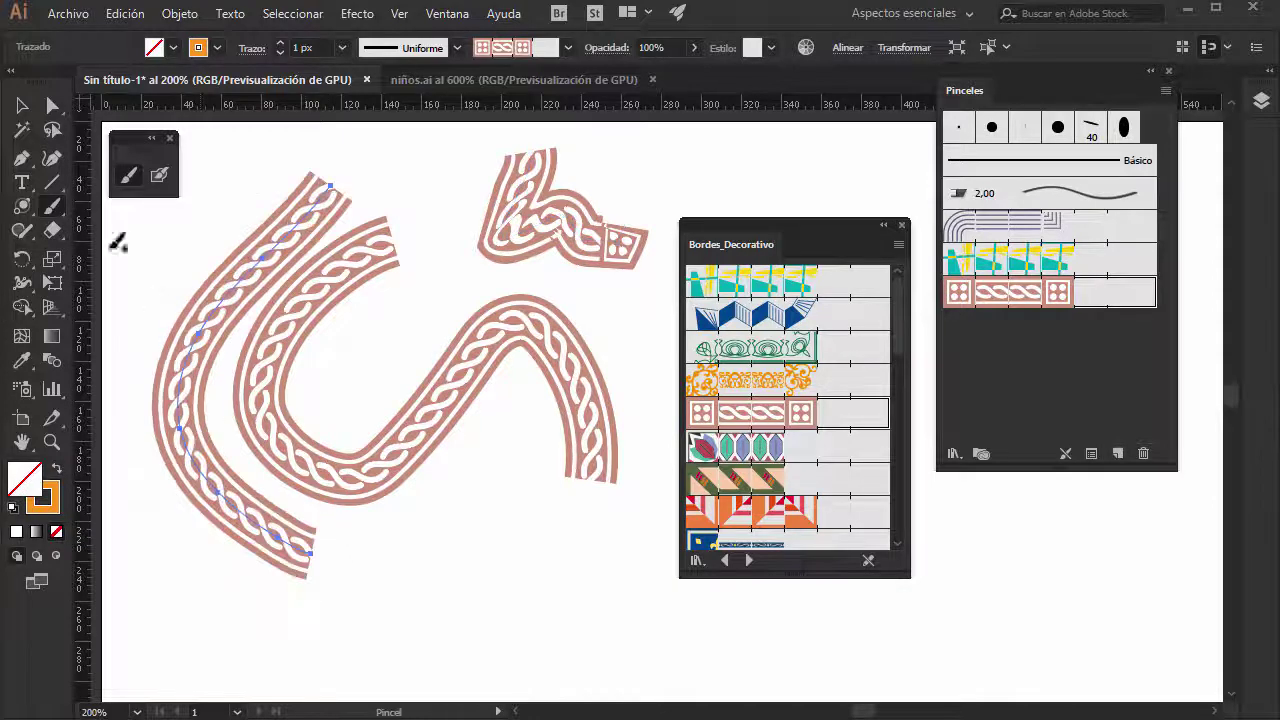
# Delete the left chain-border stroke, then marquee-select and delete the remaining border artwork.
pyautogui.click(22, 105)
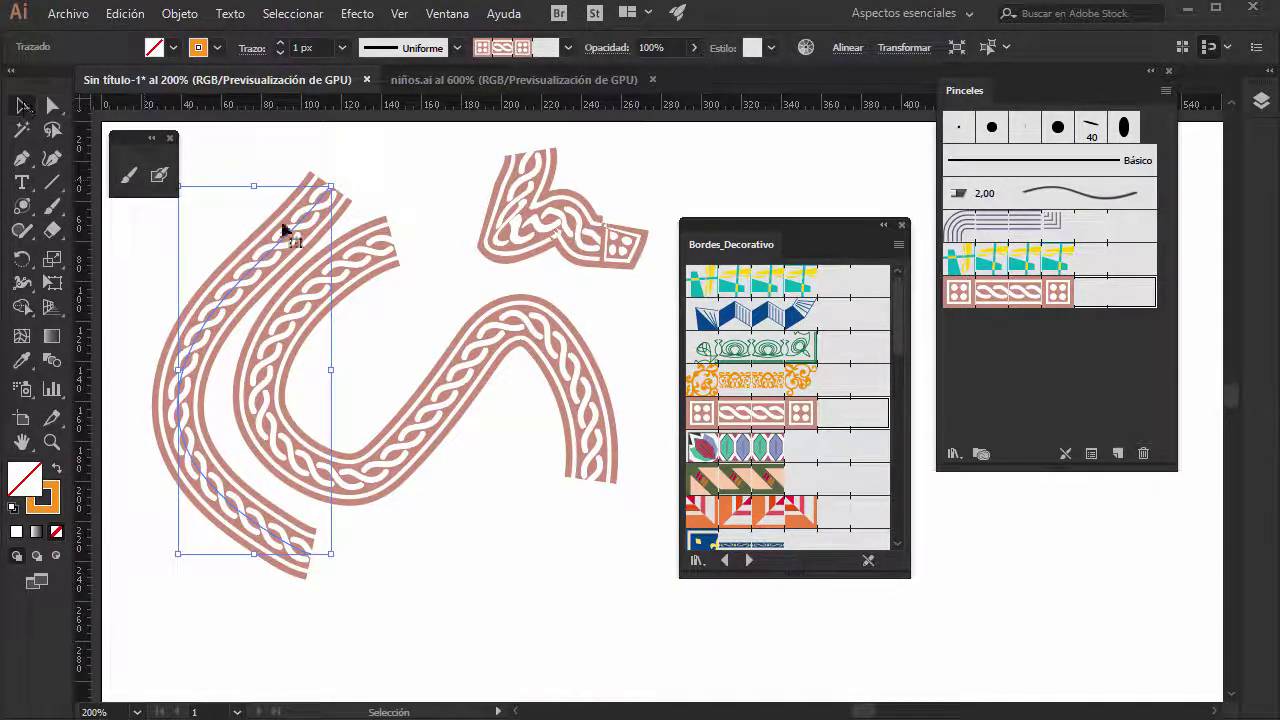
pyautogui.press('Delete')
pyautogui.moveTo(634, 578); pyautogui.dragTo(370, 288)
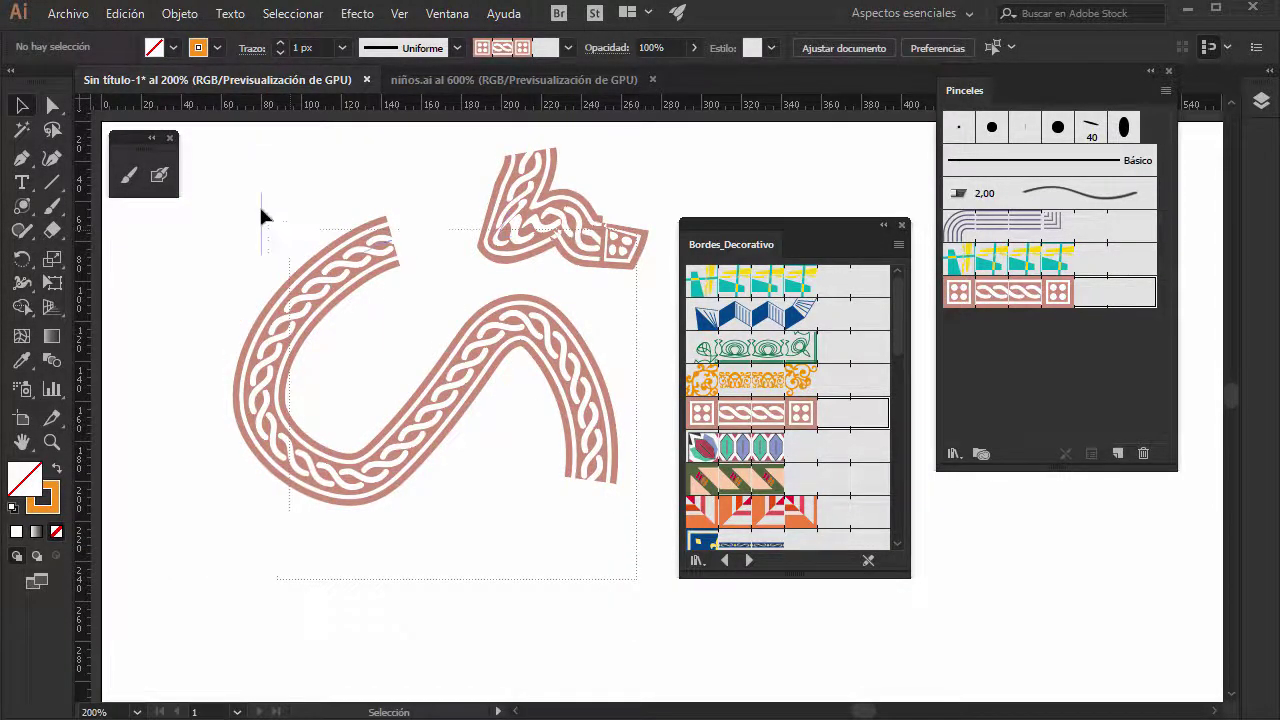
pyautogui.moveTo(262, 215); pyautogui.dragTo(262, 214)
pyautogui.press('Delete')
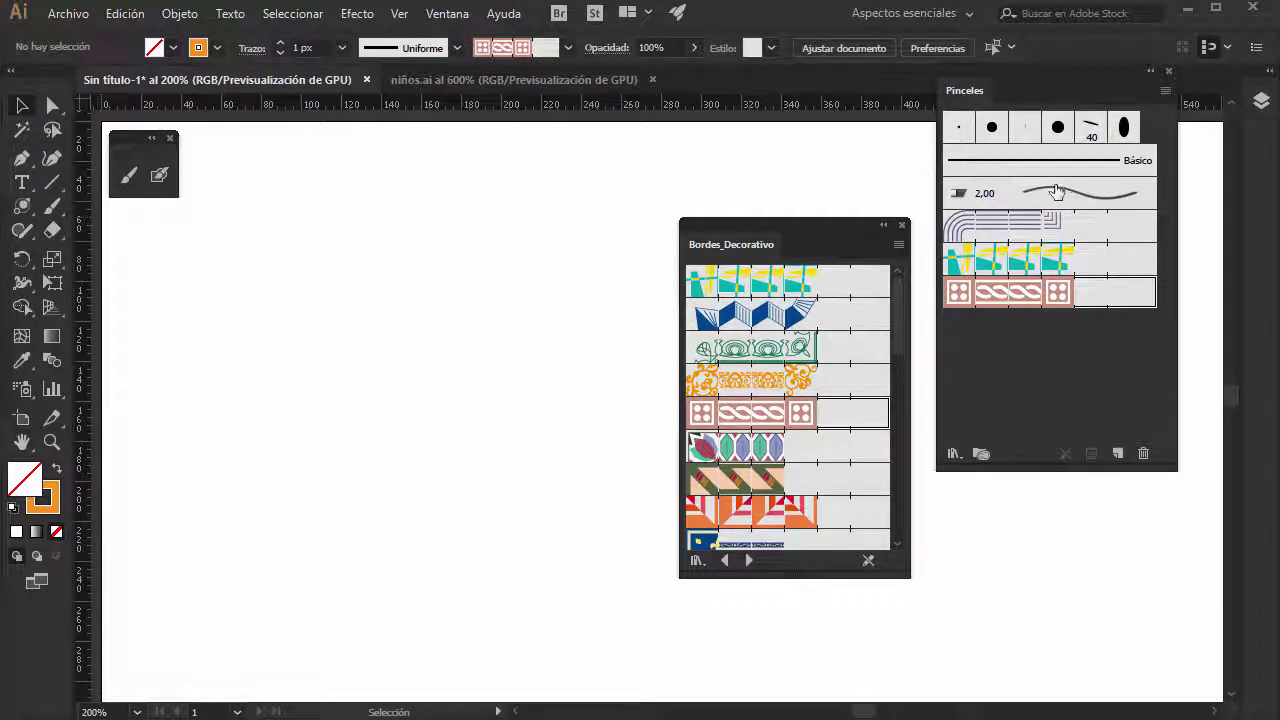
# Choose the 2,00 brush and paint a long wavy orange S-curve with the Paintbrush.
pyautogui.click(1069, 203)
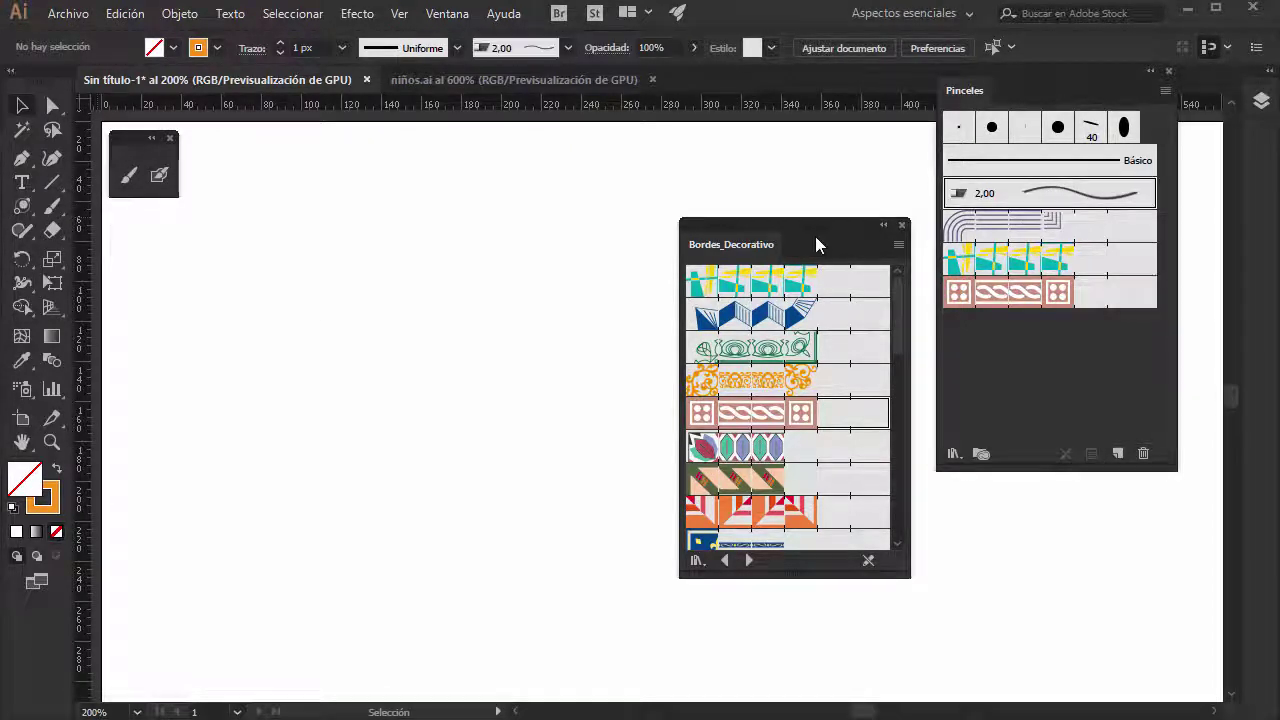
pyautogui.click(129, 176)
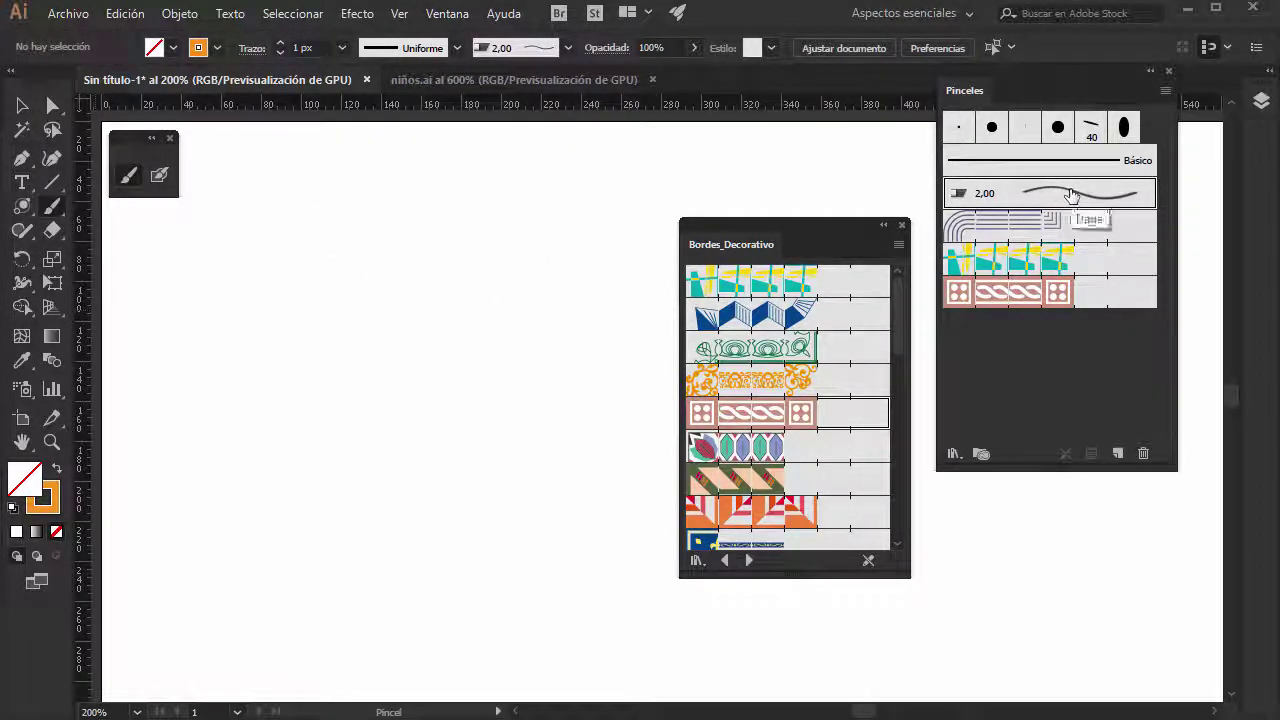
pyautogui.moveTo(508, 170); pyautogui.dragTo(418, 580)
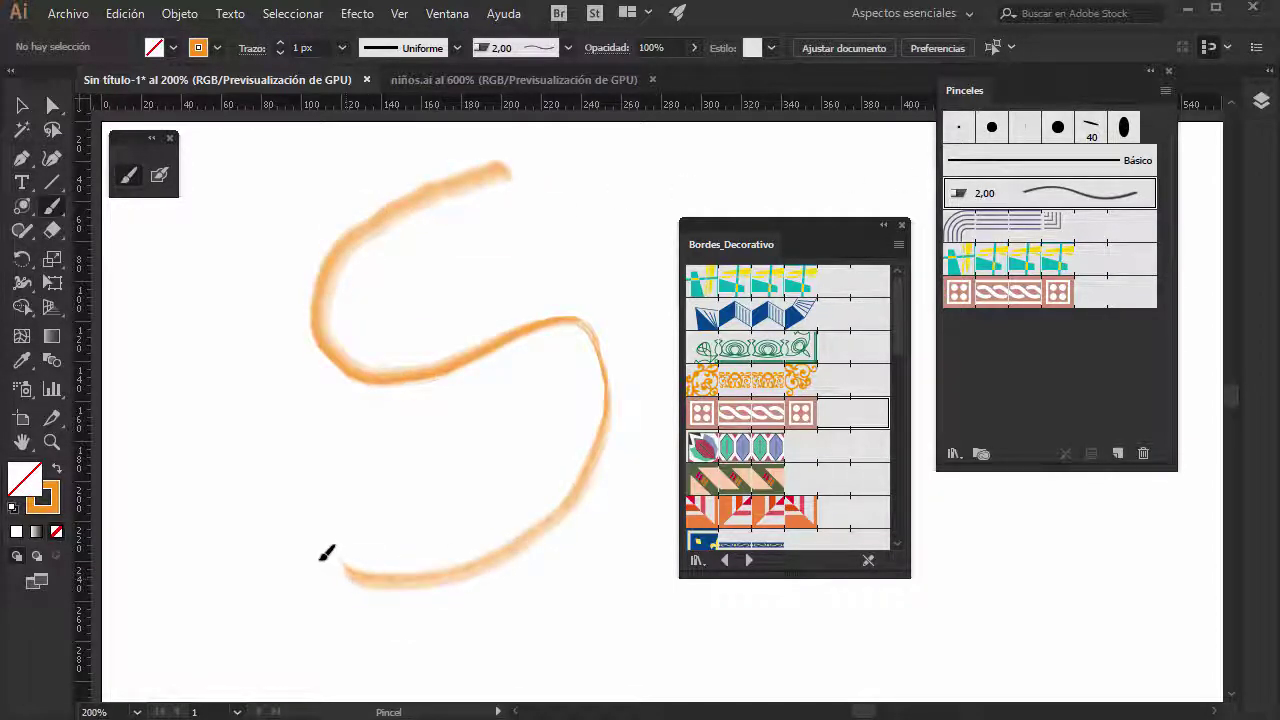
pyautogui.moveTo(392, 588); pyautogui.dragTo(155, 440)
pyautogui.moveTo(157, 556); pyautogui.dragTo(150, 608)
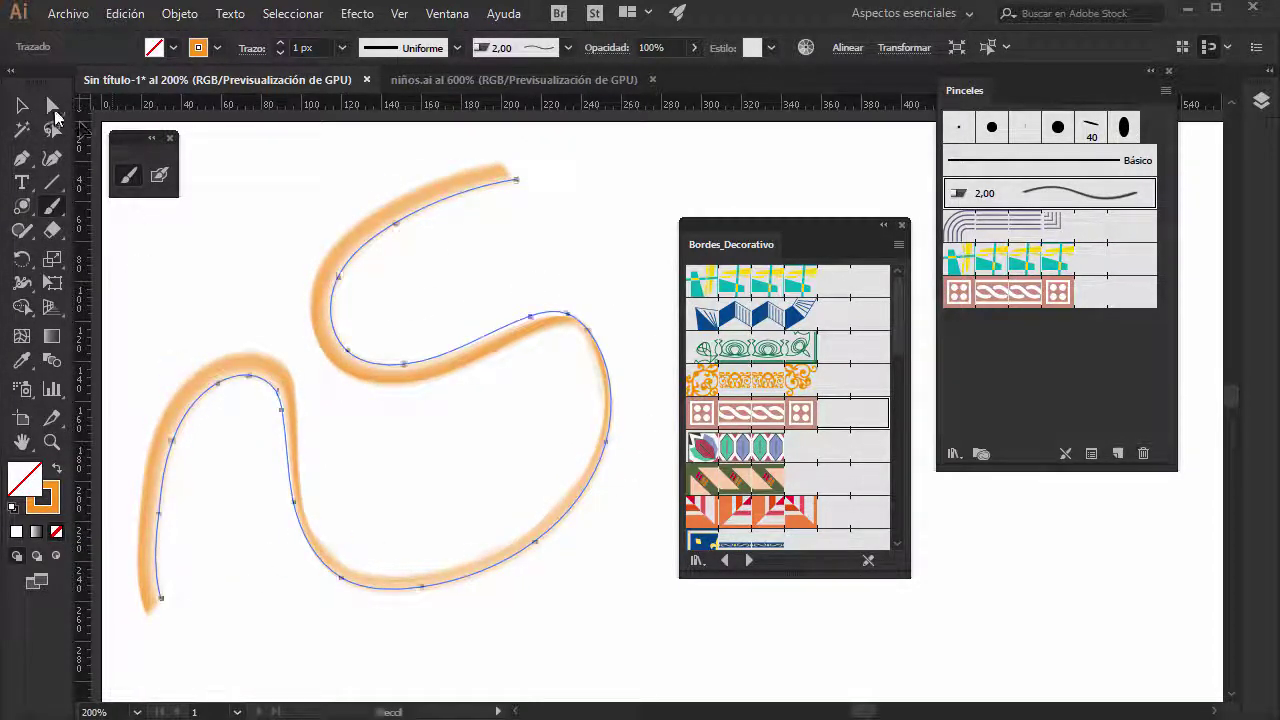
pyautogui.click(55, 110)
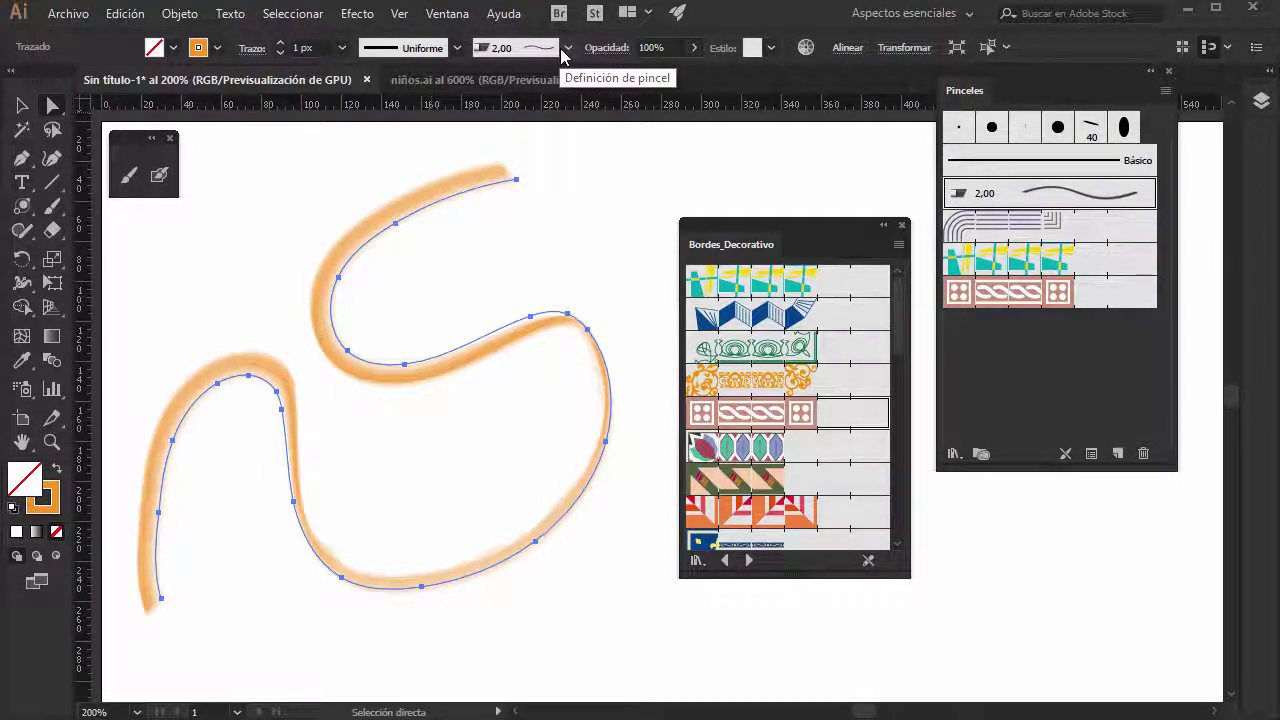
# Apply the 20 pt. Ovalado brush, then the Cristales border brush, to the wavy path.
pyautogui.click(563, 48)
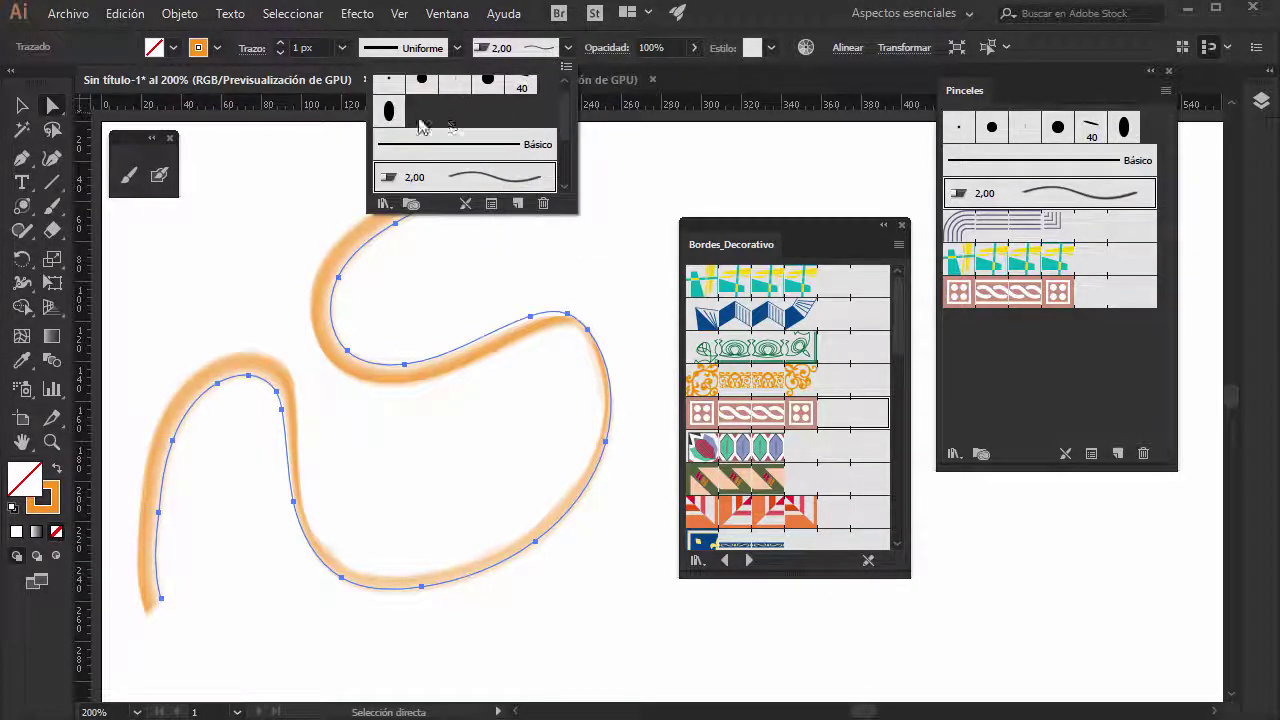
pyautogui.click(390, 112)
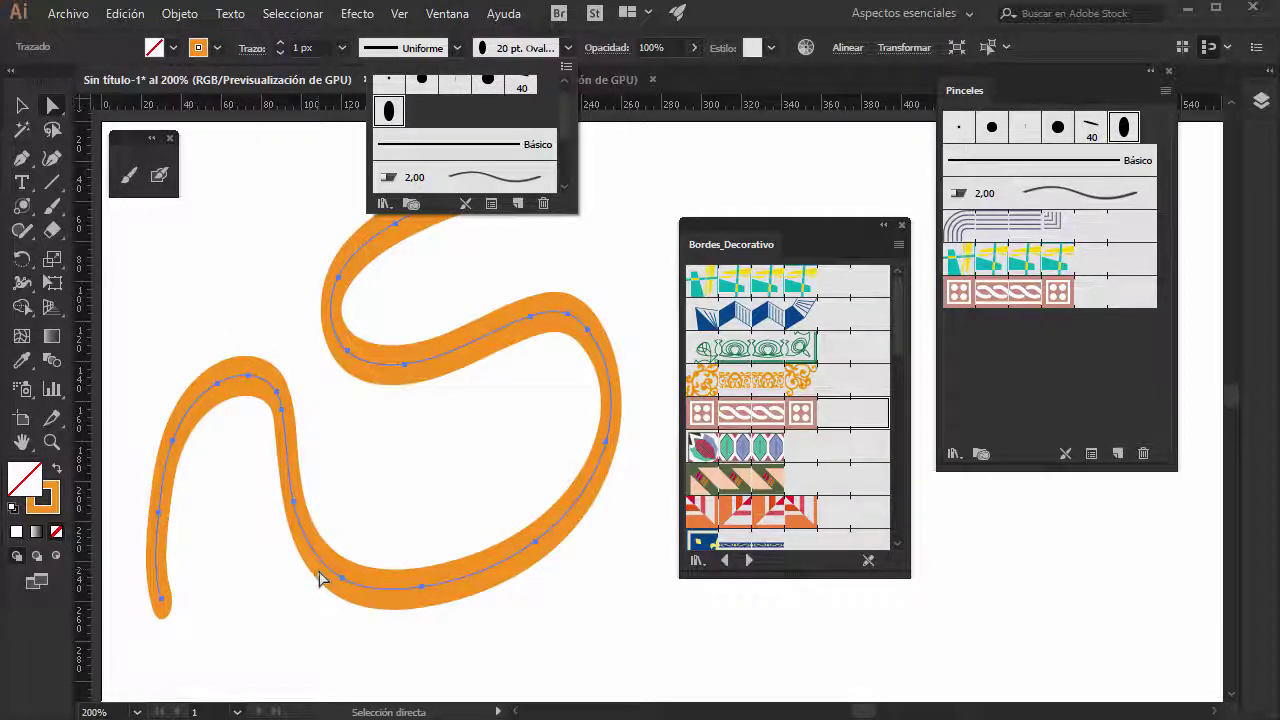
pyautogui.moveTo(571, 120); pyautogui.dragTo(580, 177)
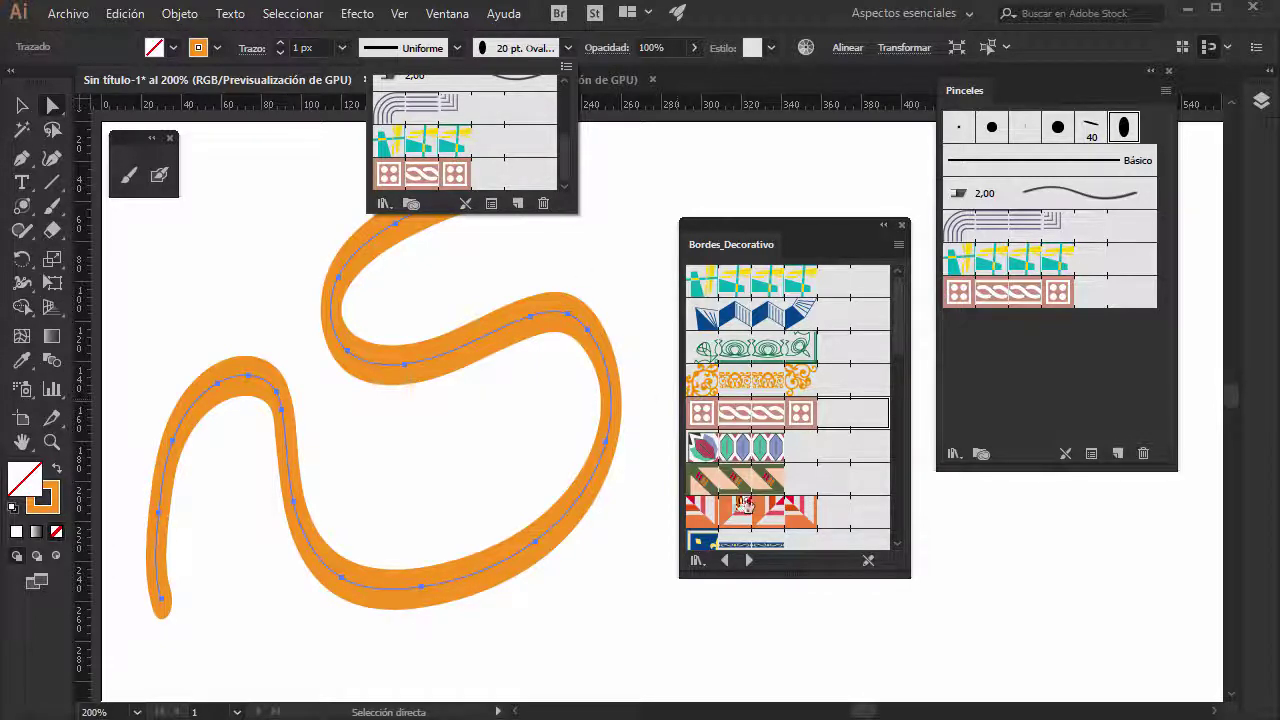
pyautogui.click(736, 452)
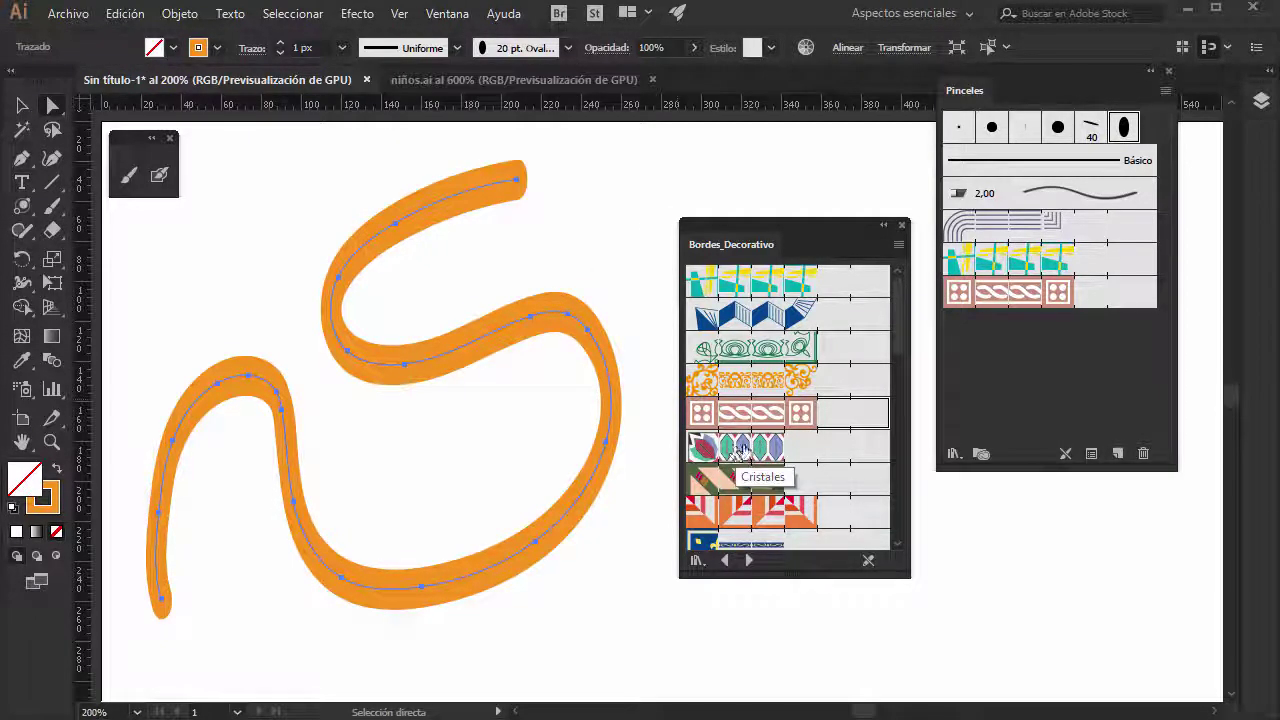
pyautogui.click(743, 450)
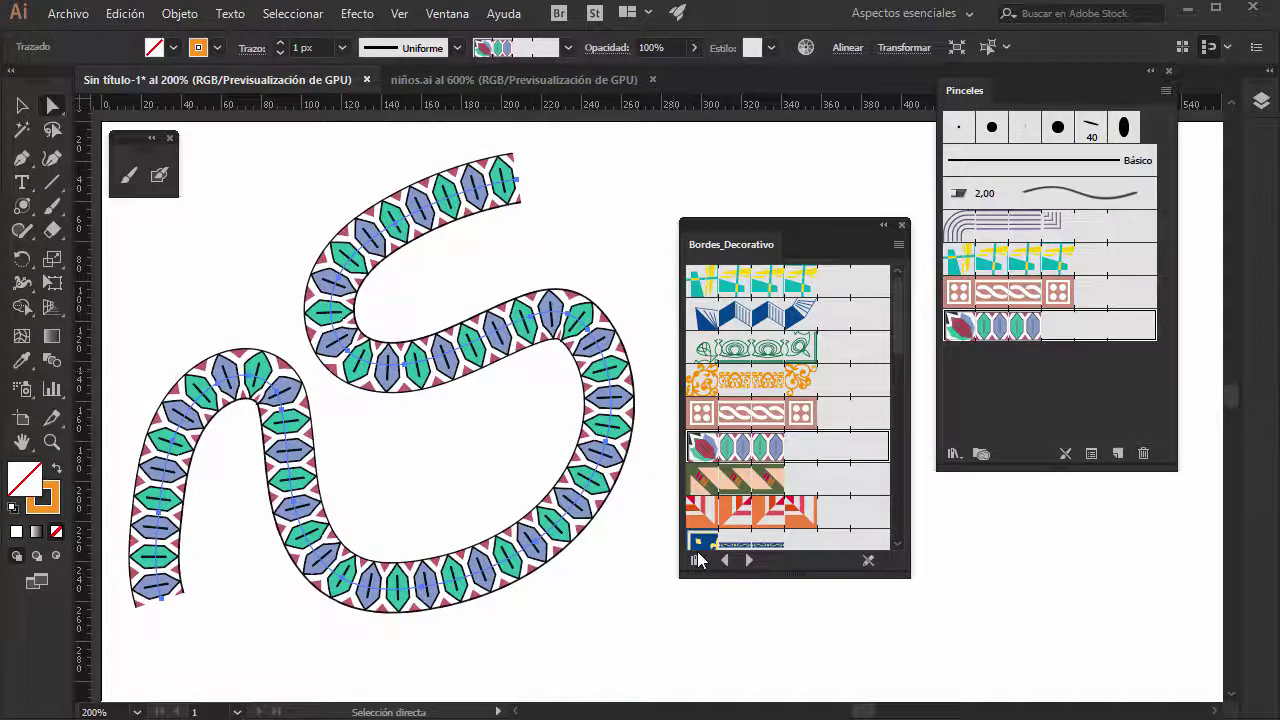
# Load the Artístico_Pincel library and try several of its dry brushes on the path.
pyautogui.click(697, 561)
pyautogui.moveTo(781, 236); pyautogui.dragTo(795, 123)
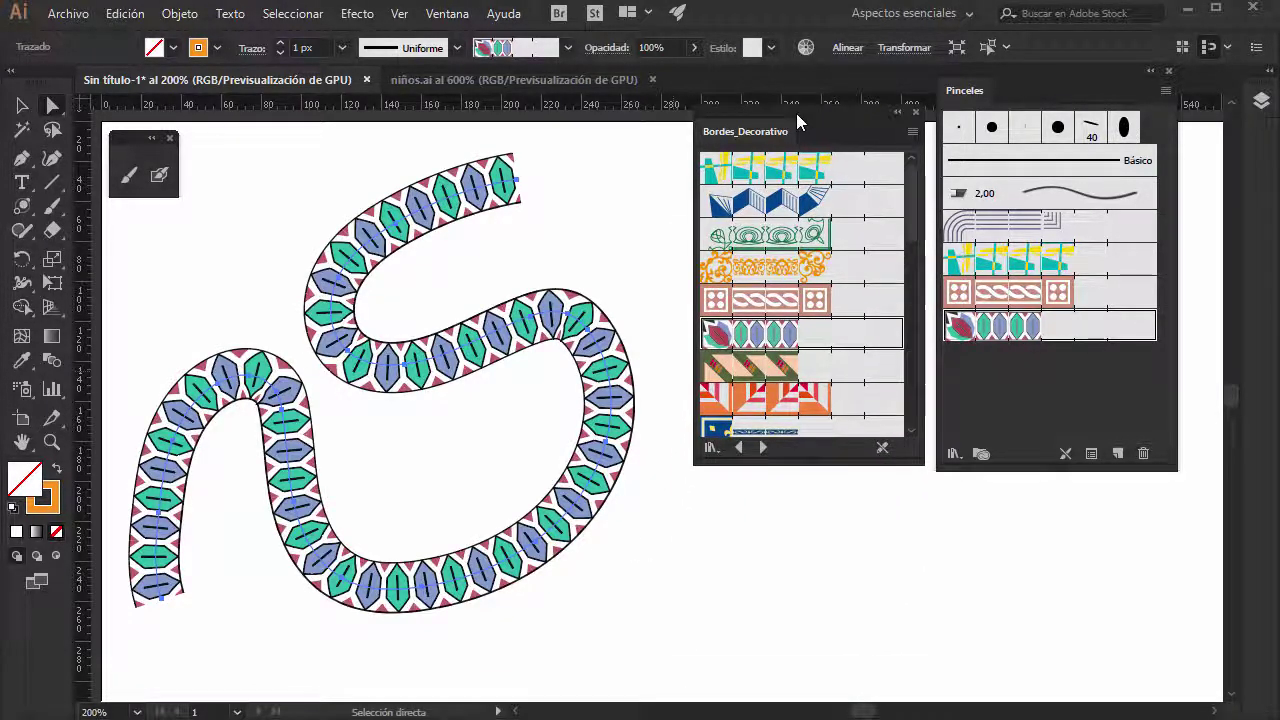
pyautogui.click(710, 450)
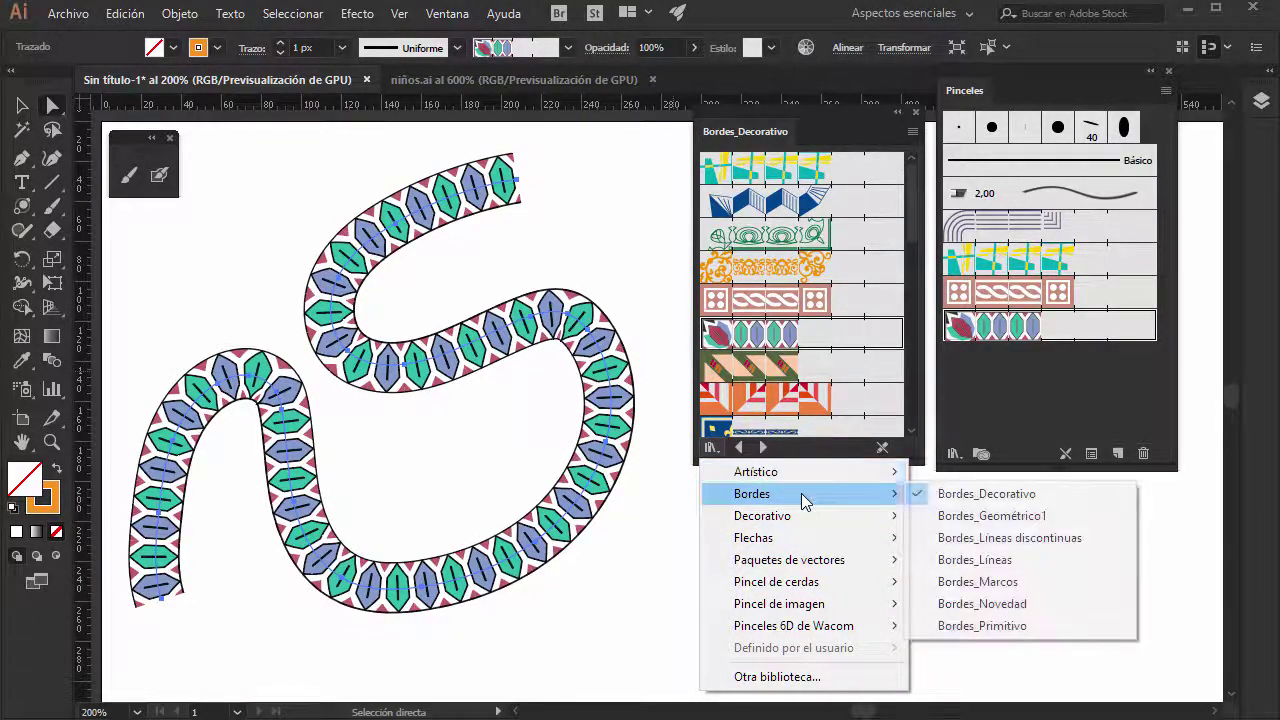
pyautogui.moveTo(800, 471)
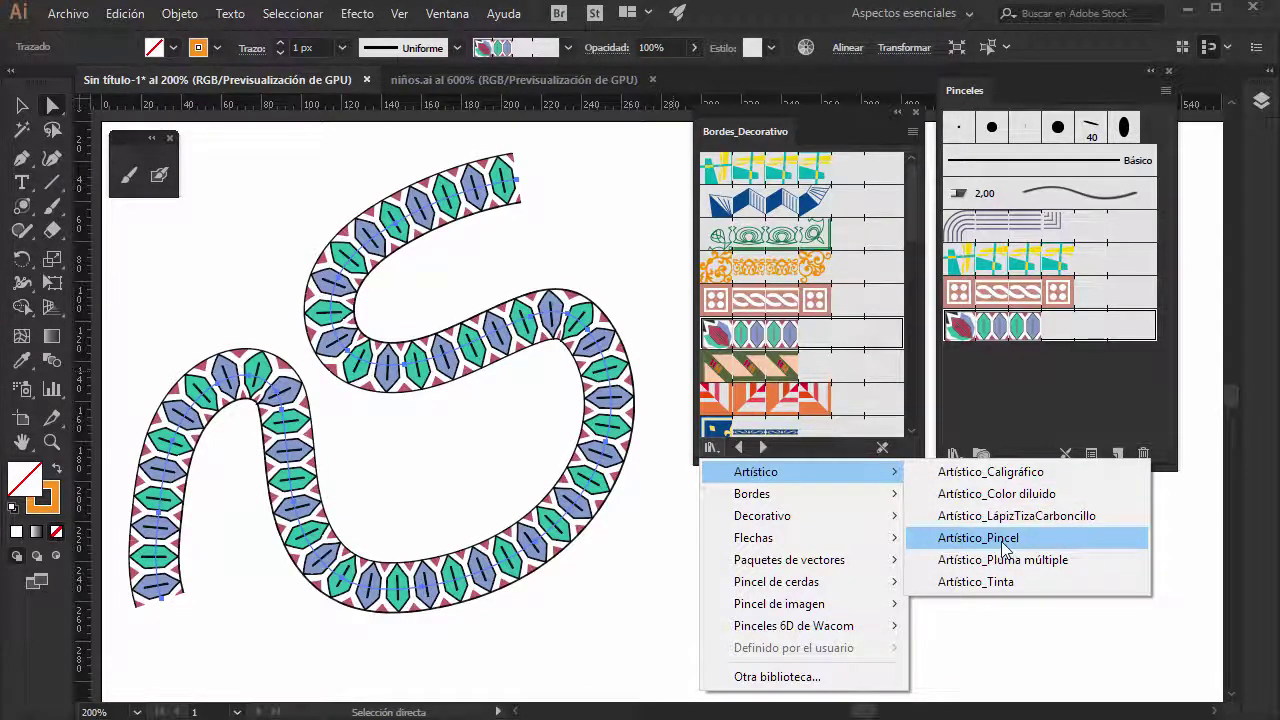
pyautogui.click(1004, 546)
pyautogui.click(804, 268)
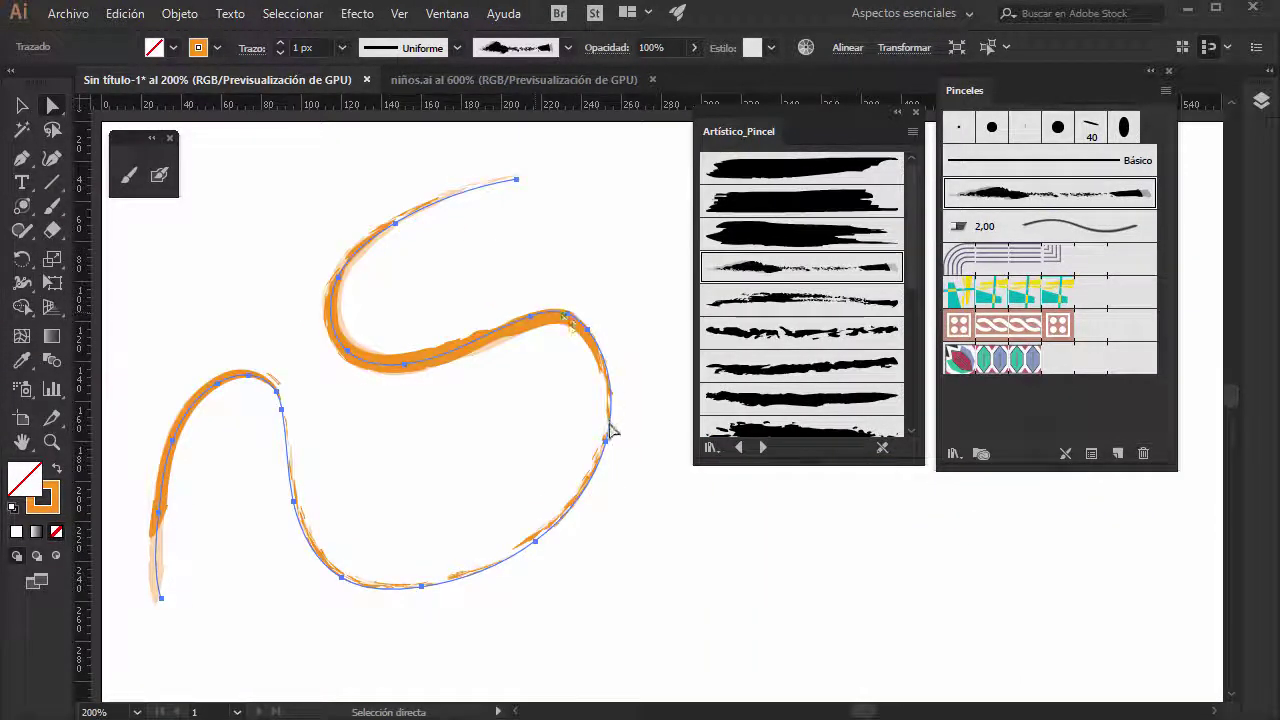
pyautogui.click(828, 399)
pyautogui.click(824, 366)
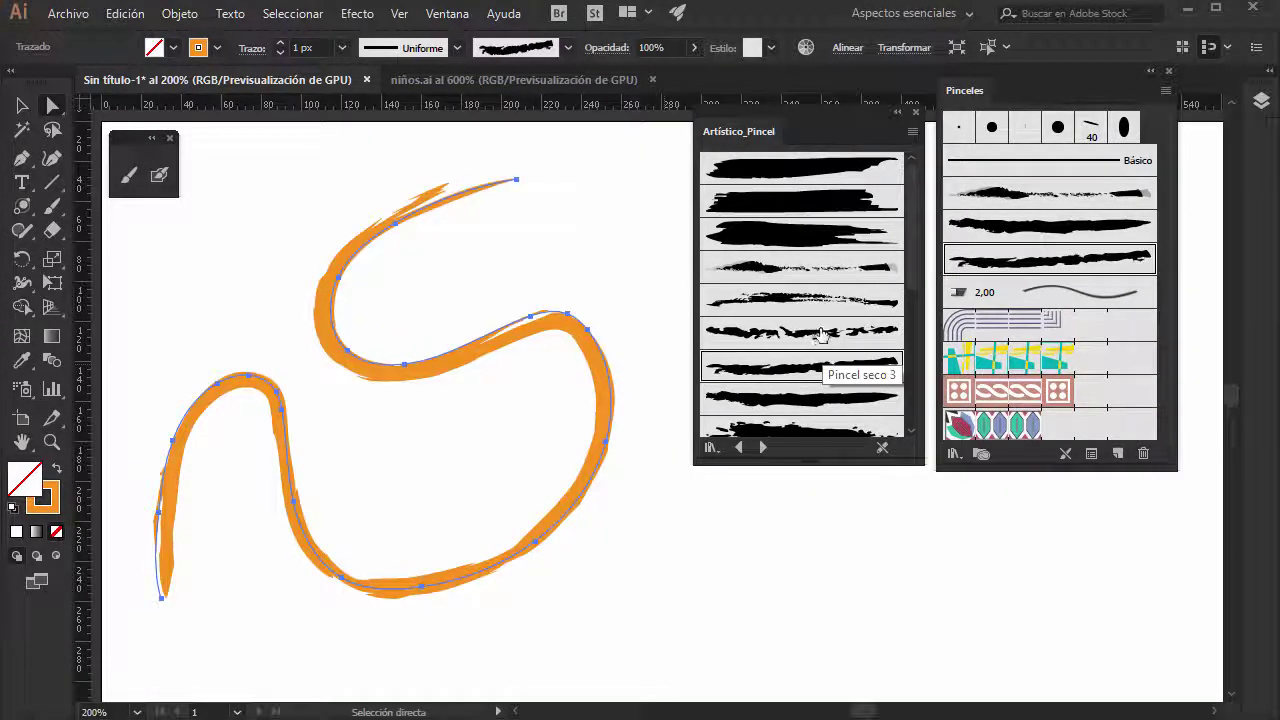
pyautogui.click(822, 333)
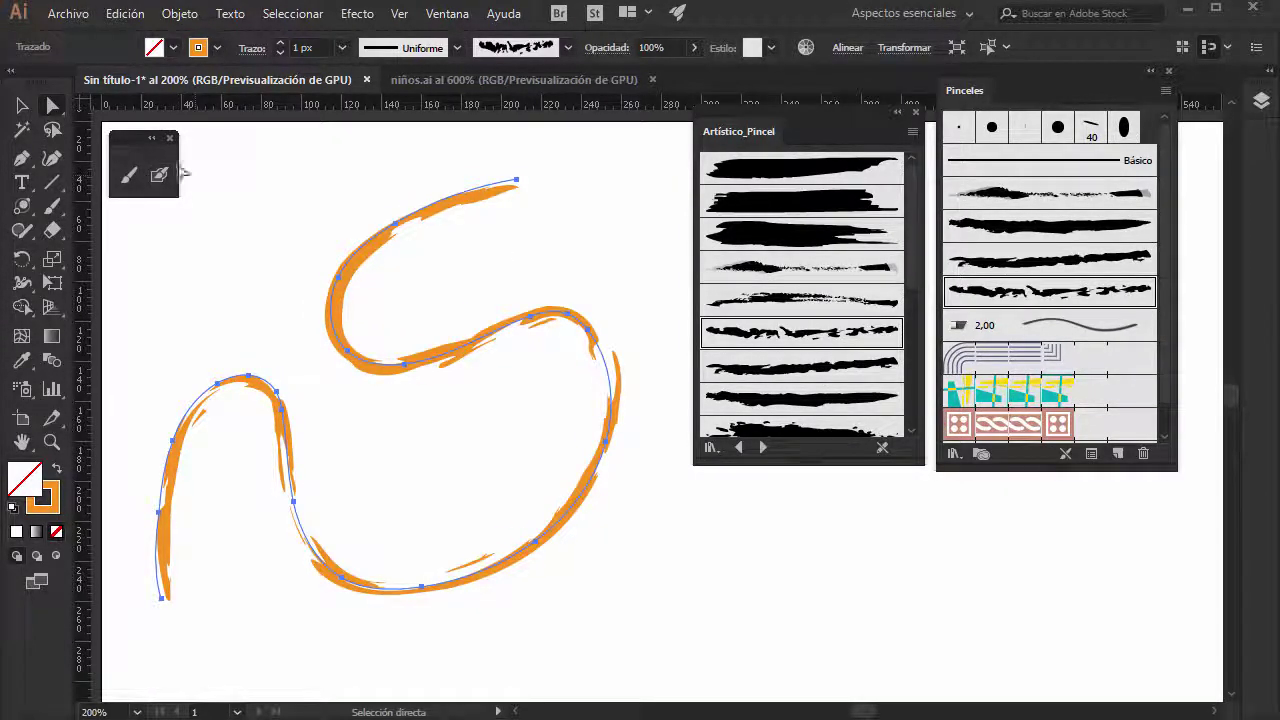
# Delete the wavy test stroke and pick the Pincel seco 2 dry brush for painting.
pyautogui.press('v')
pyautogui.press('Delete')
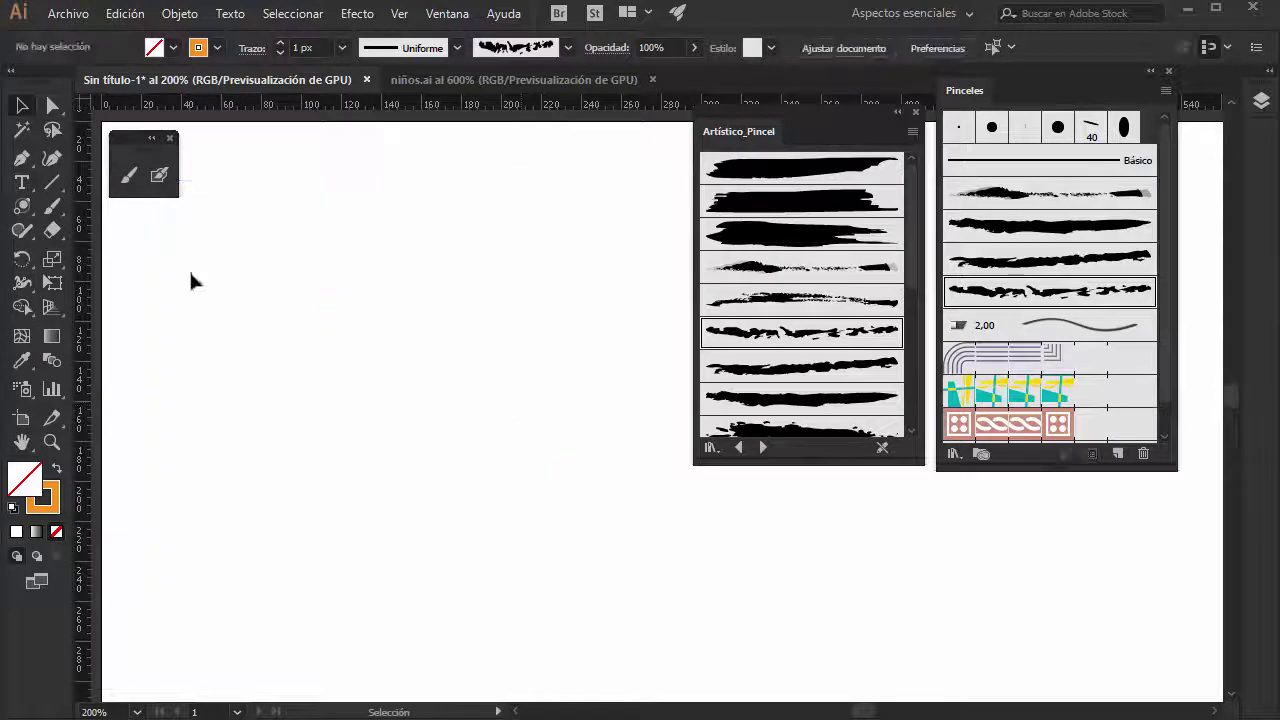
pyautogui.click(130, 176)
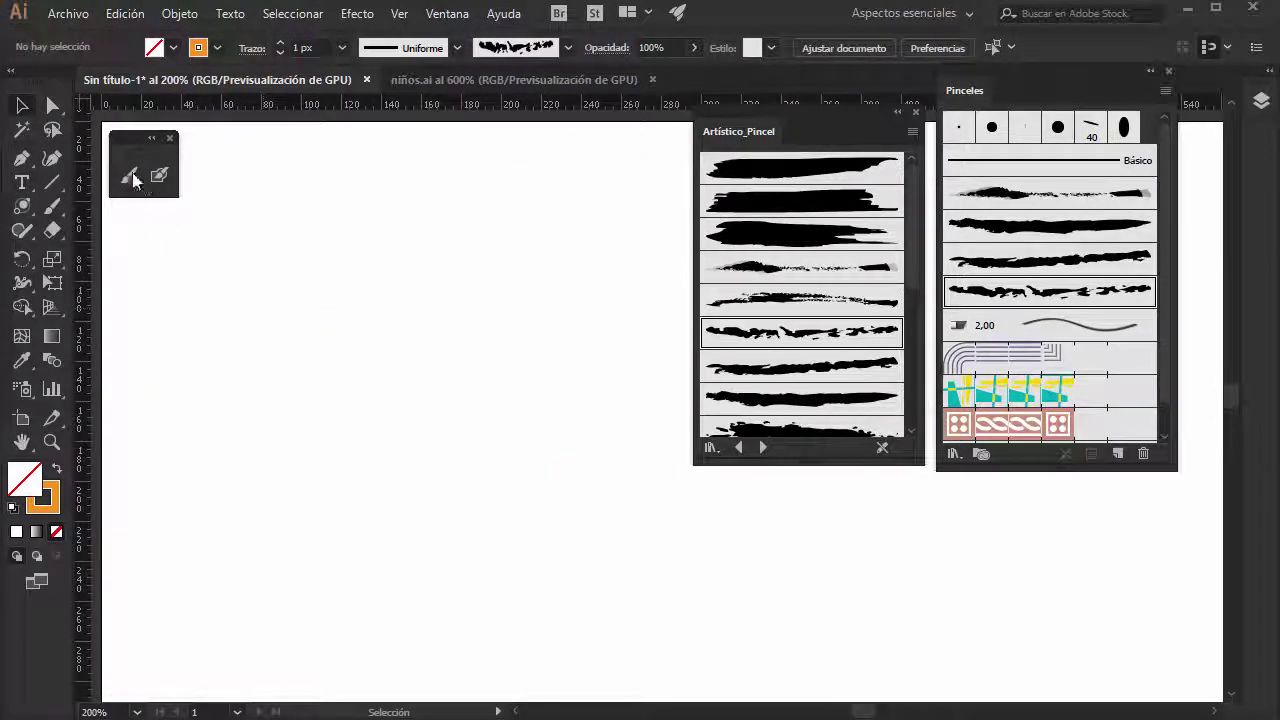
pyautogui.click(814, 300)
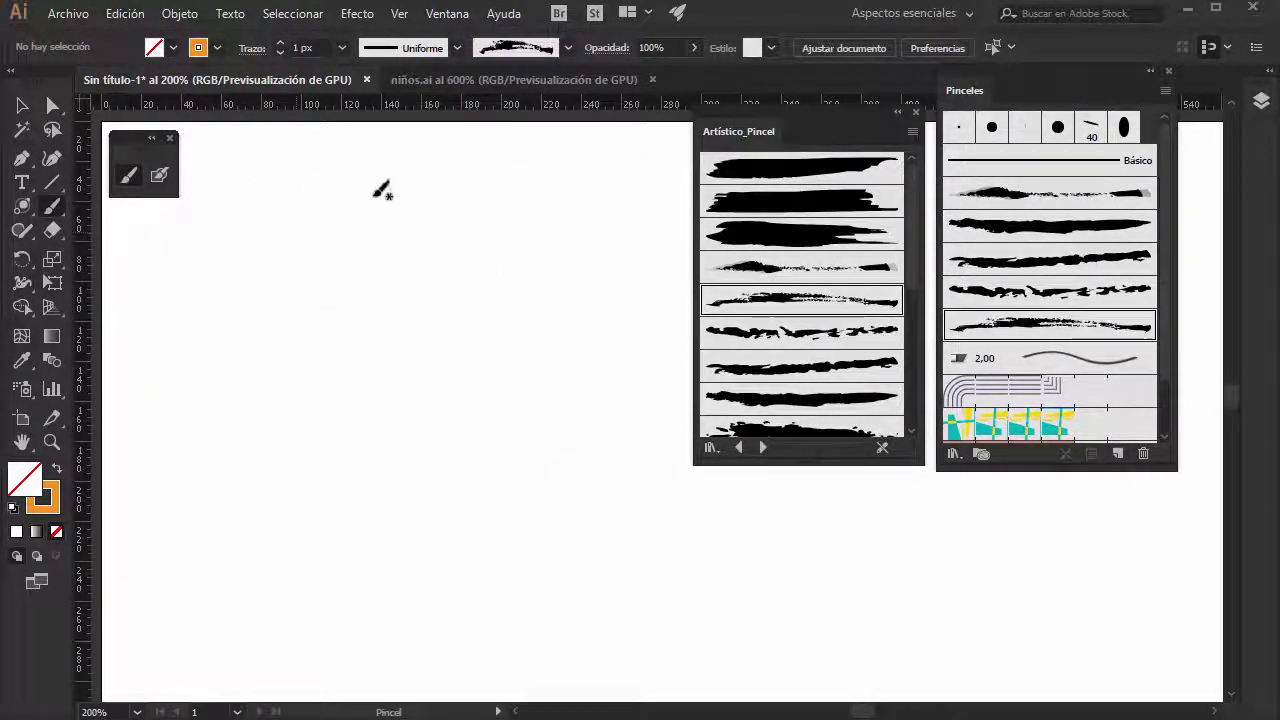
# Switch the stroke colour from orange to a dark swatch in the Control bar.
pyautogui.click(217, 48)
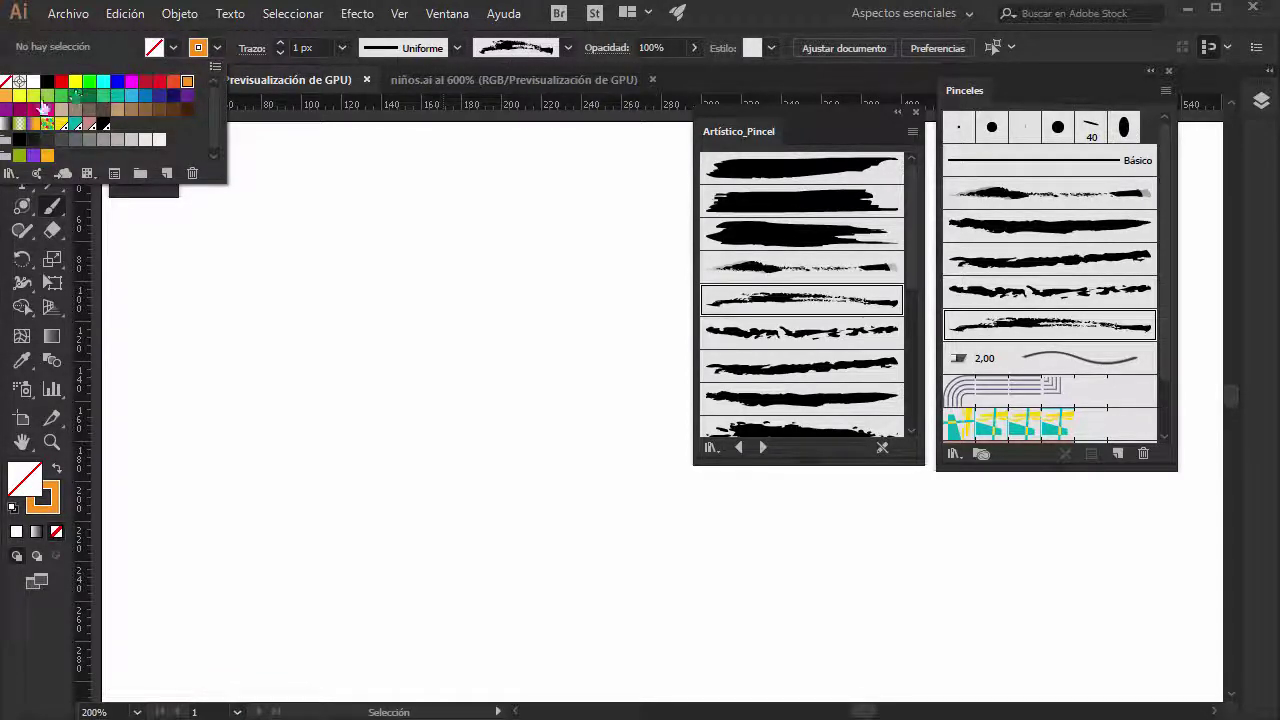
pyautogui.click(100, 120)
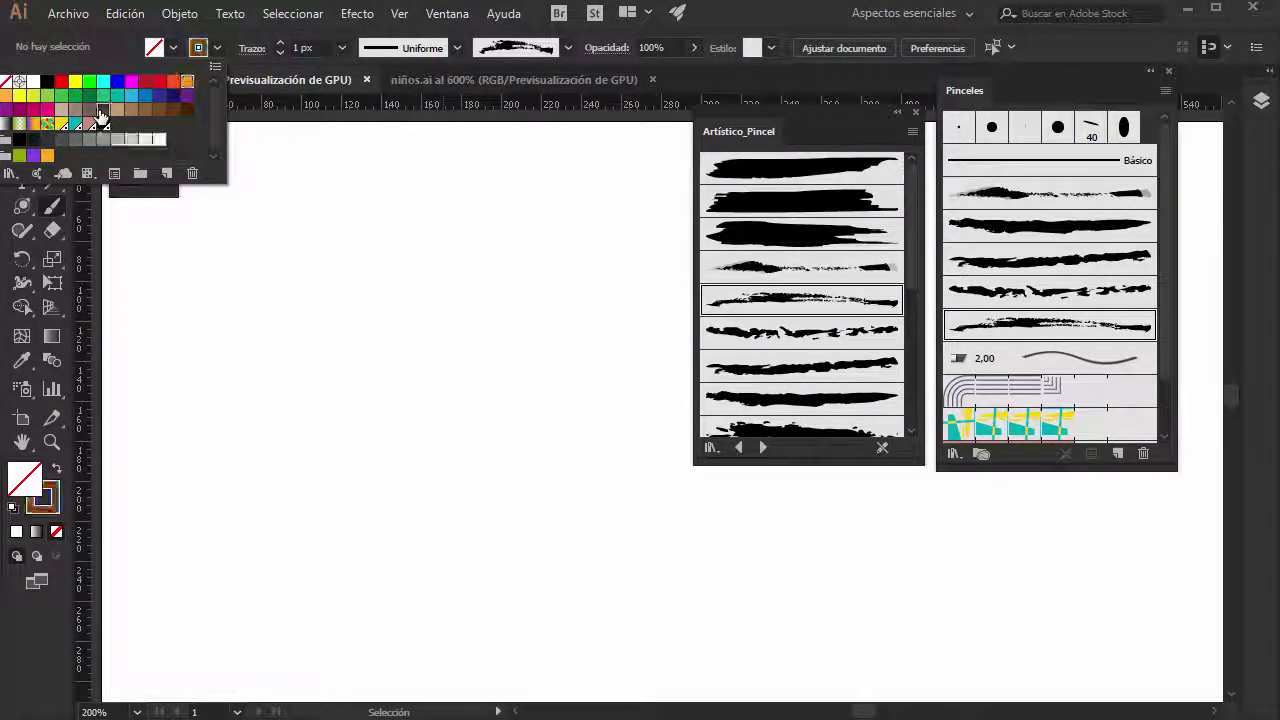
pyautogui.click(332, 218)
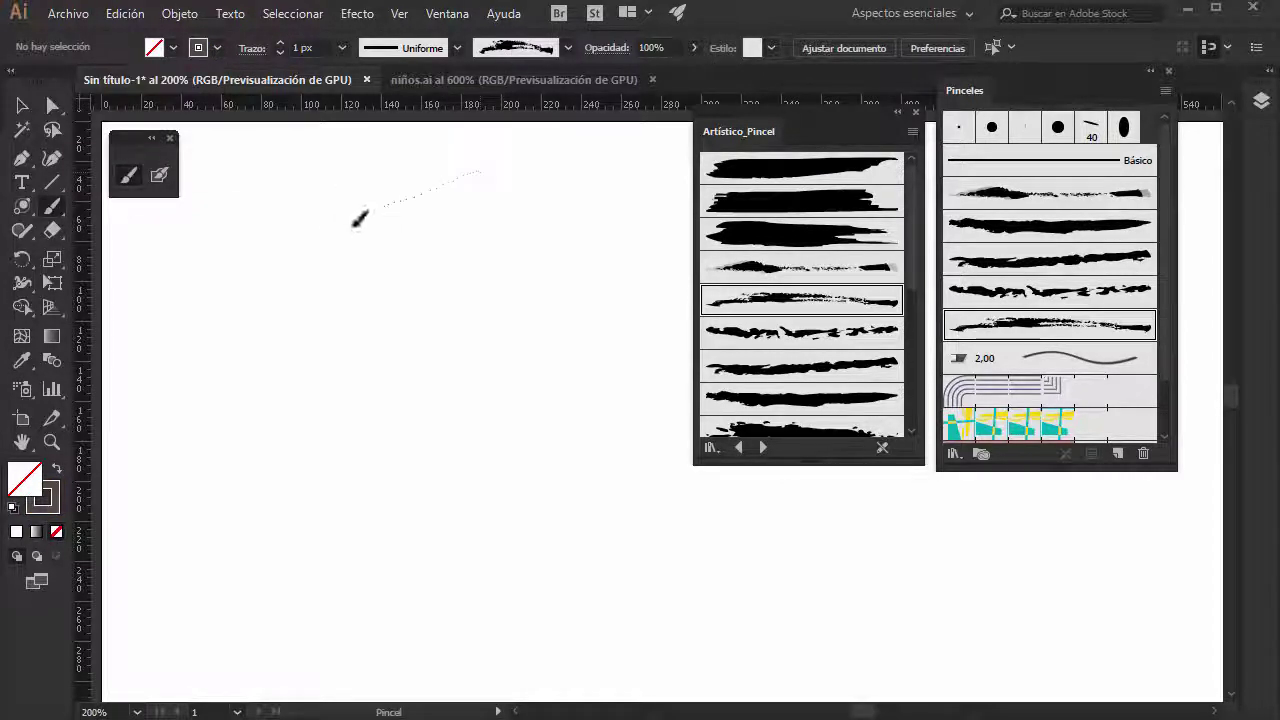
# Turn off Mantener seleccionado in the Paintbrush options and repaint the dark Pincel seco 2 S-curve.
pyautogui.moveTo(437, 338); pyautogui.dragTo(457, 556)
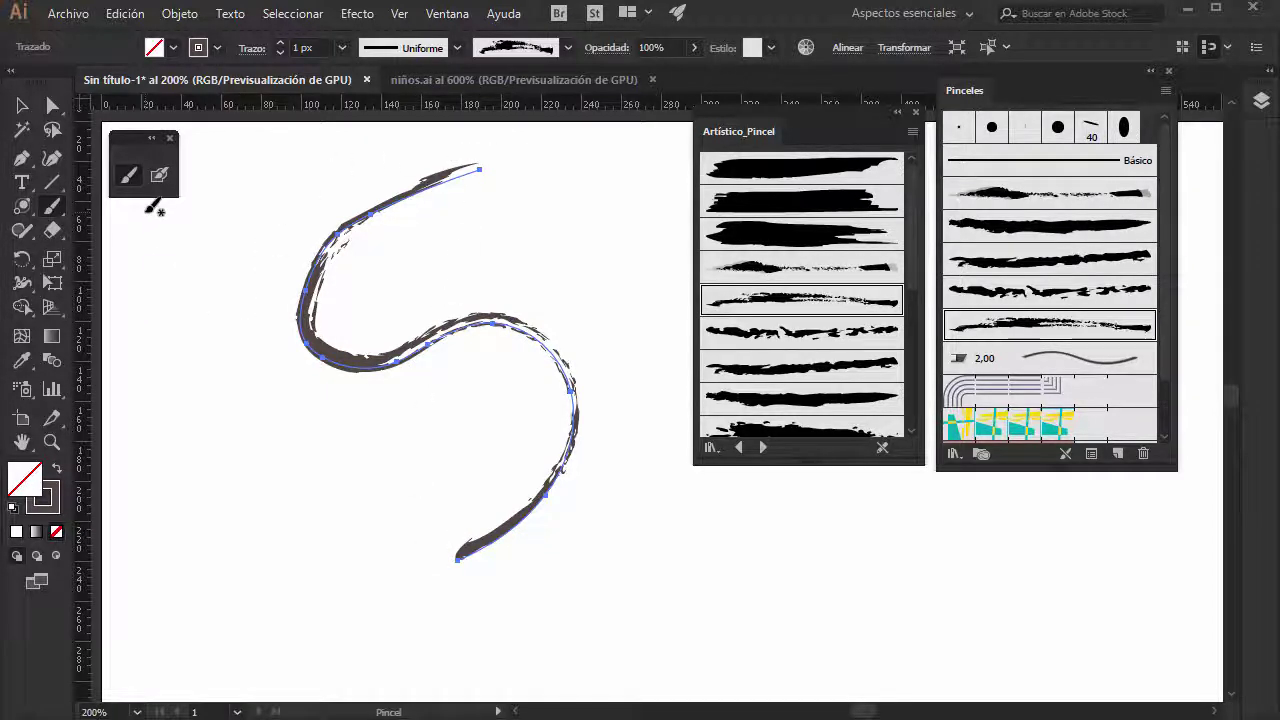
pyautogui.press('Delete')
pyautogui.doubleClick(129, 176)
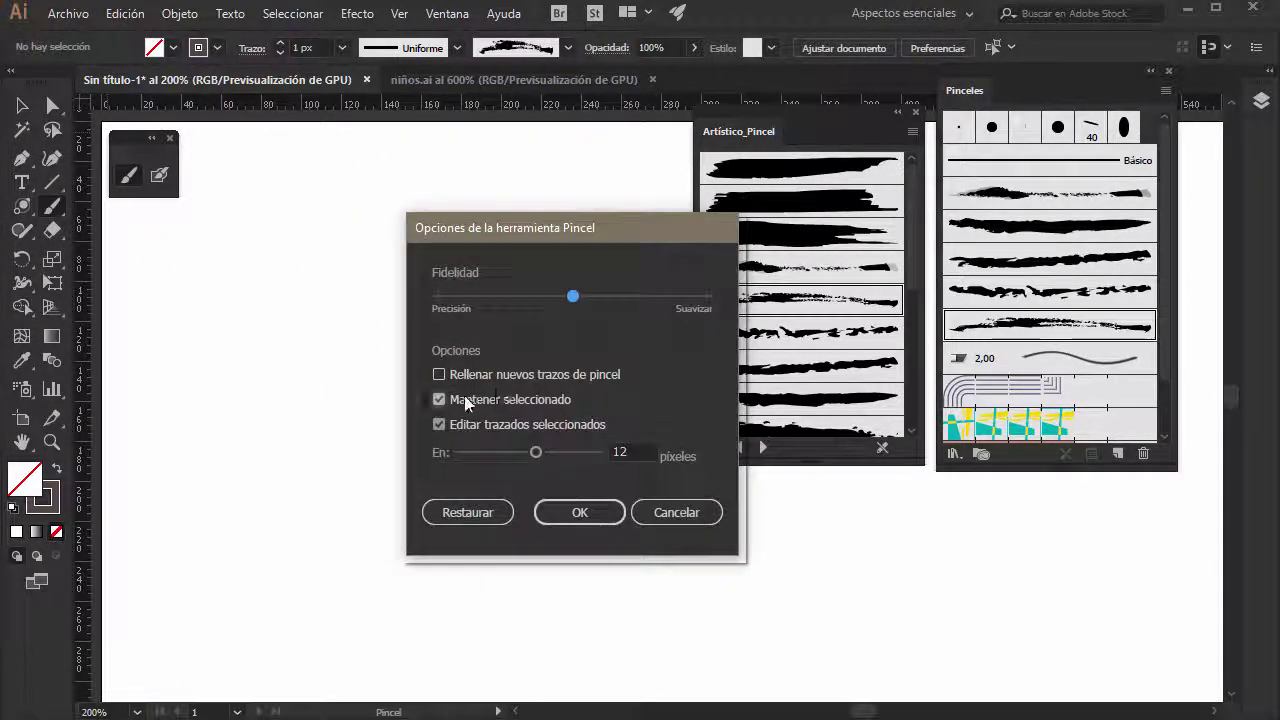
pyautogui.click(486, 402)
pyautogui.click(580, 513)
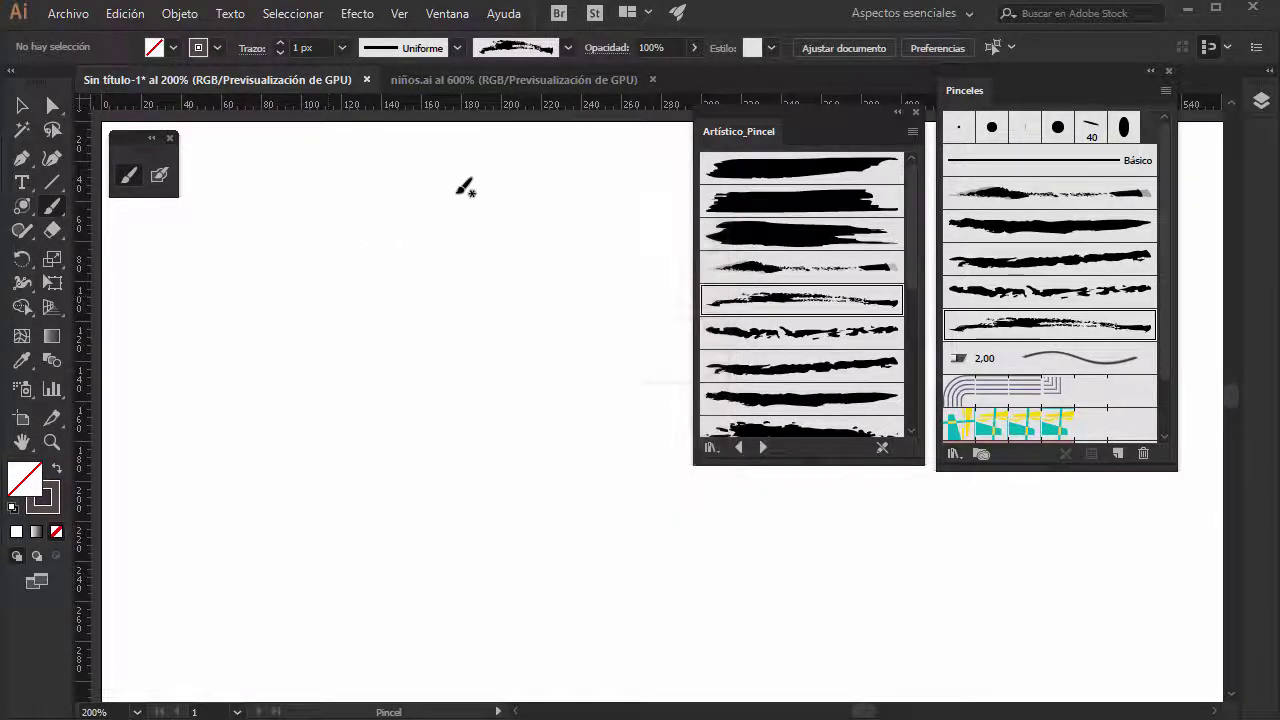
pyautogui.moveTo(448, 552); pyautogui.dragTo(449, 550)
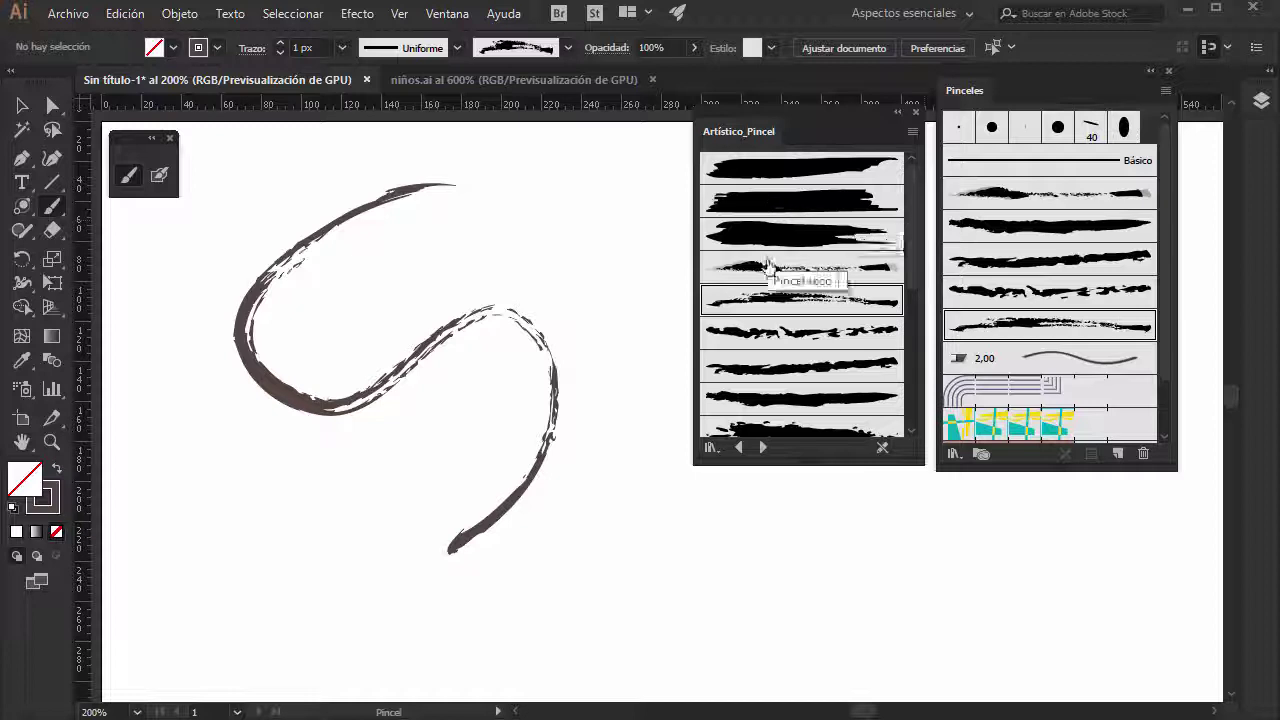
# Add another thick dry brush from the artistic library and delete the painted S-curve.
pyautogui.click(755, 168)
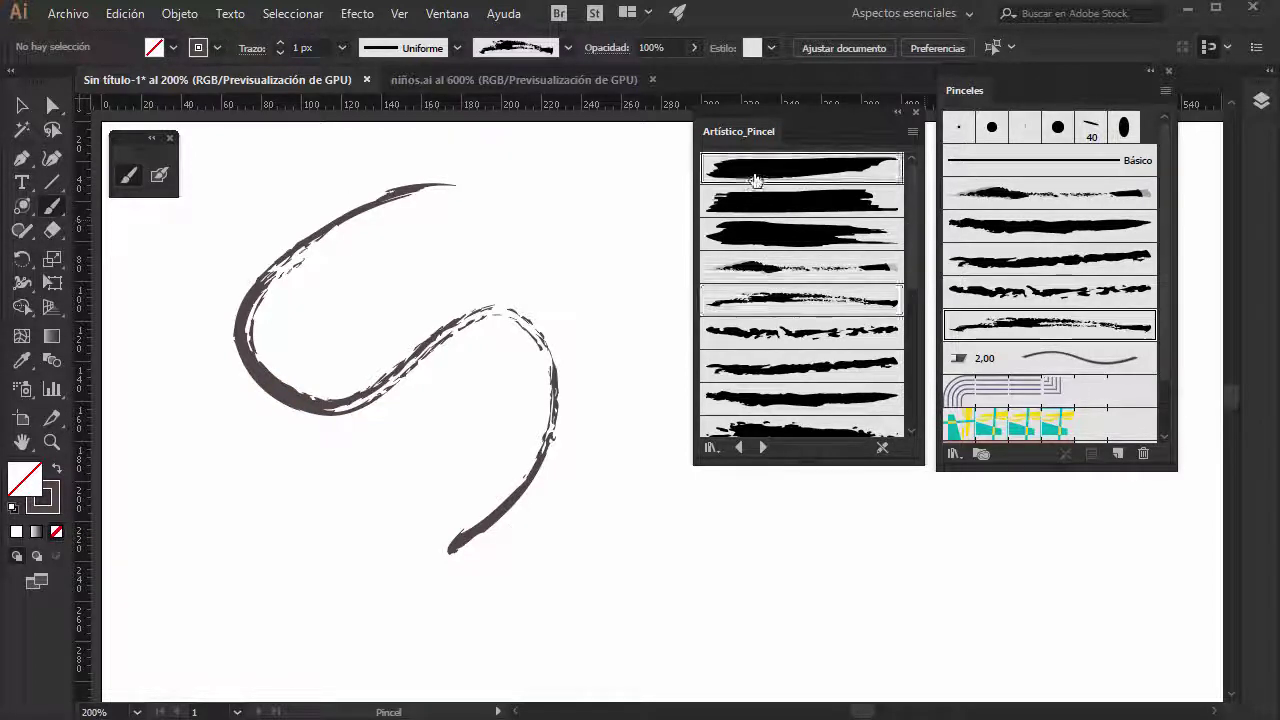
pyautogui.click(20, 106)
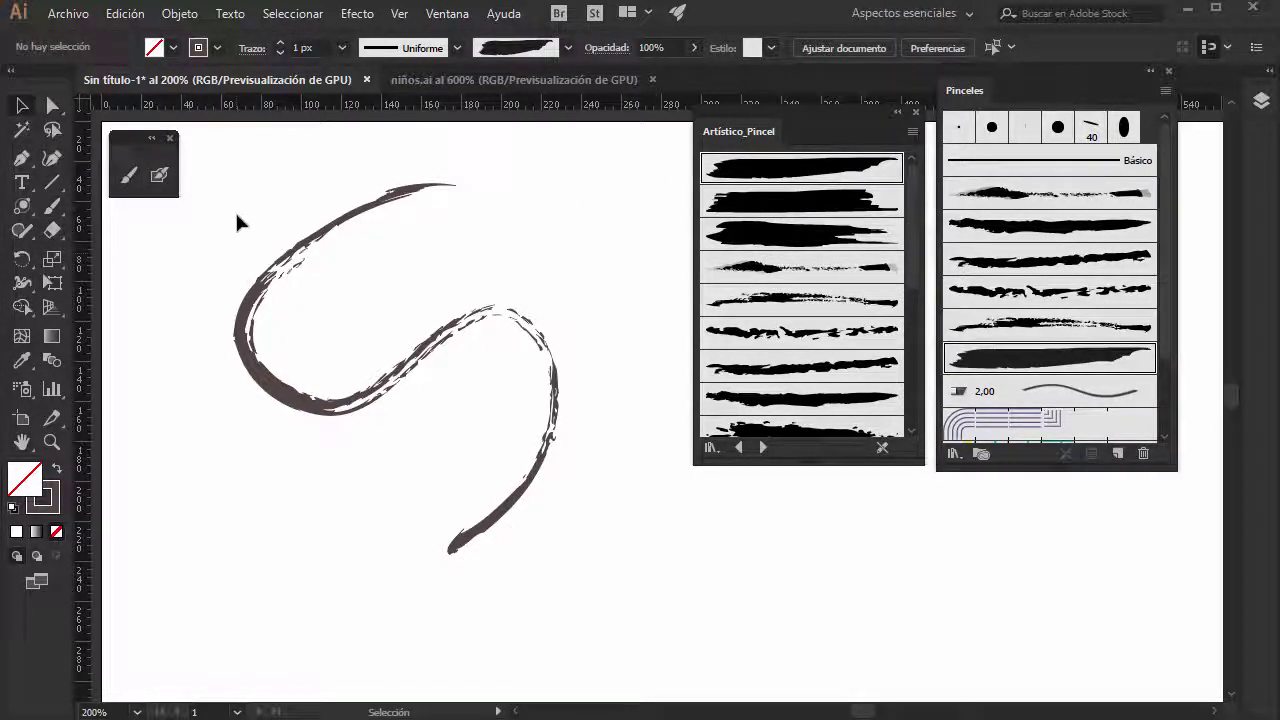
pyautogui.hotkey('ctrl', 'a')
pyautogui.press('Delete')
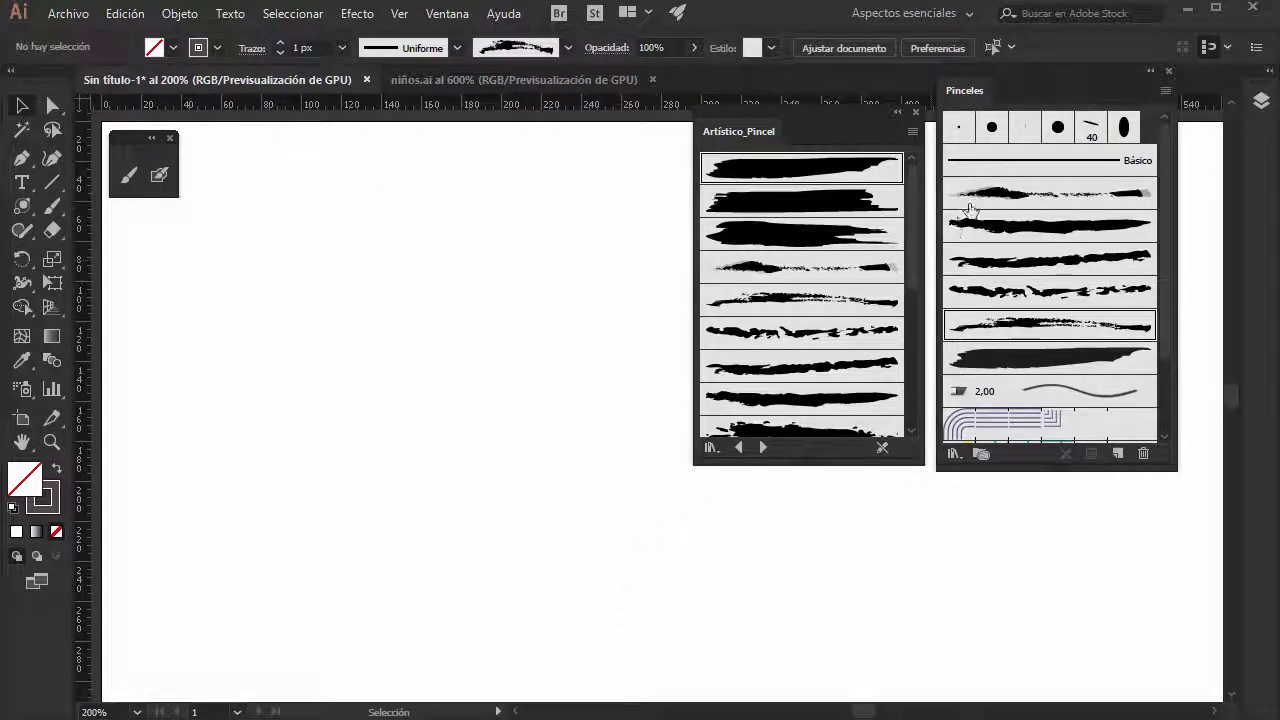
# Make Redondo 10 pt. the active Paintbrush brush and show the width profile list.
pyautogui.click(991, 128)
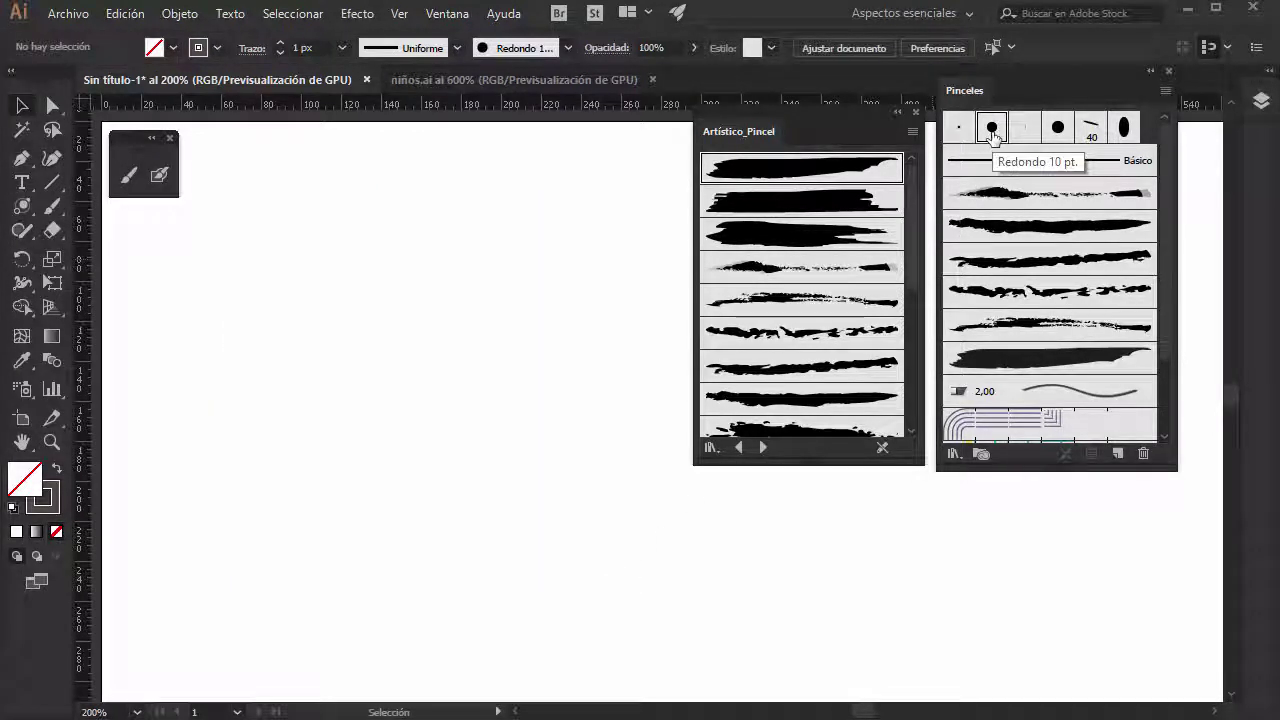
pyautogui.click(128, 175)
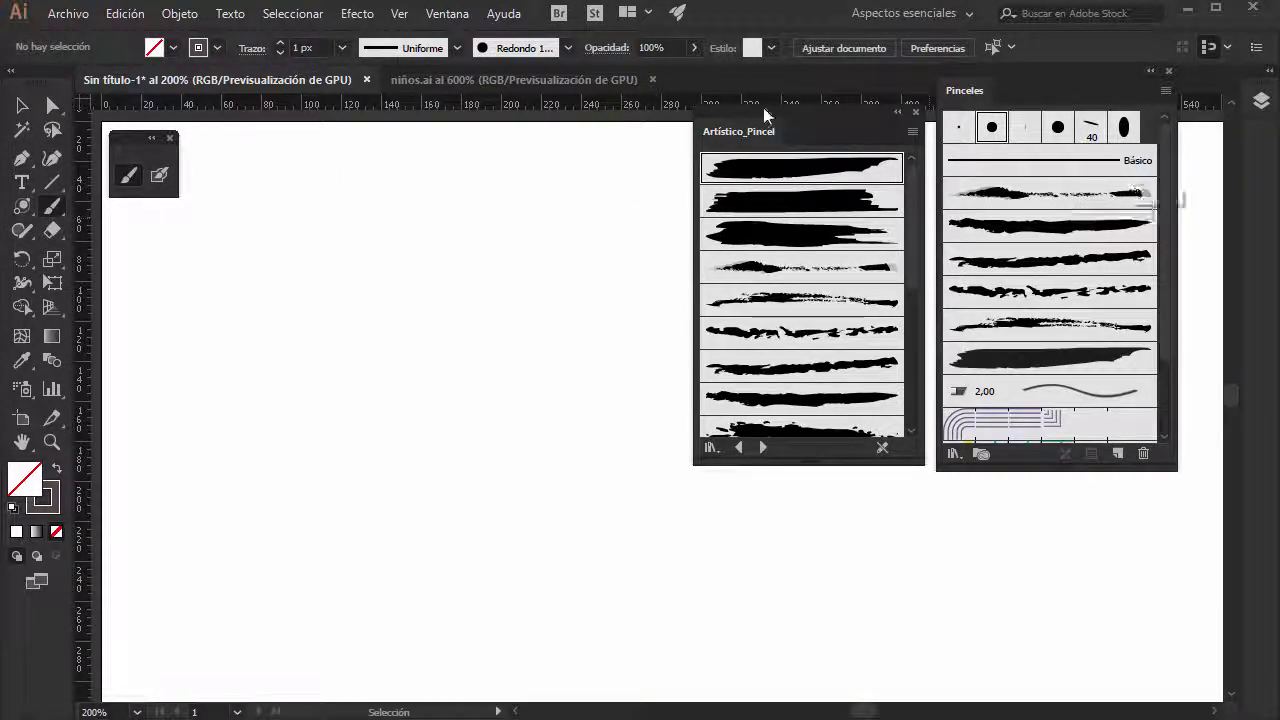
pyautogui.click(453, 49)
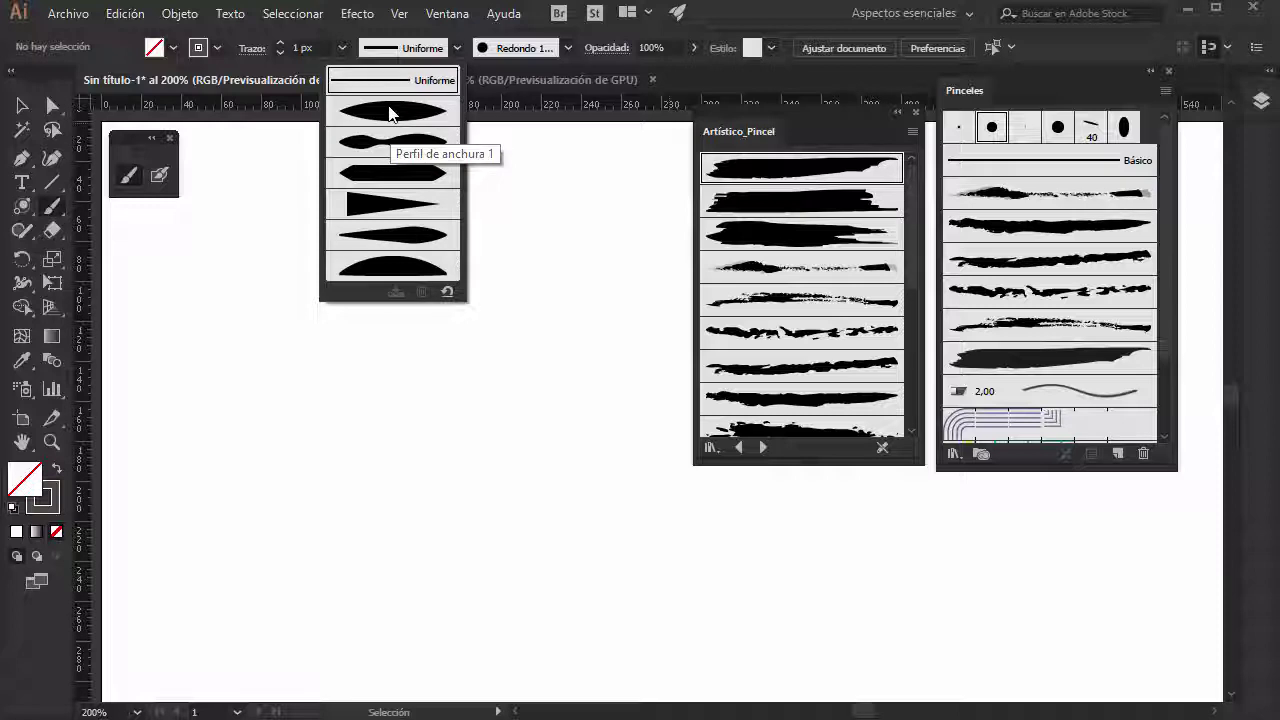
# Browse the width profile and brush definition lists, then choose the double-bulge Perfil de anchura 2.
pyautogui.click(393, 80)
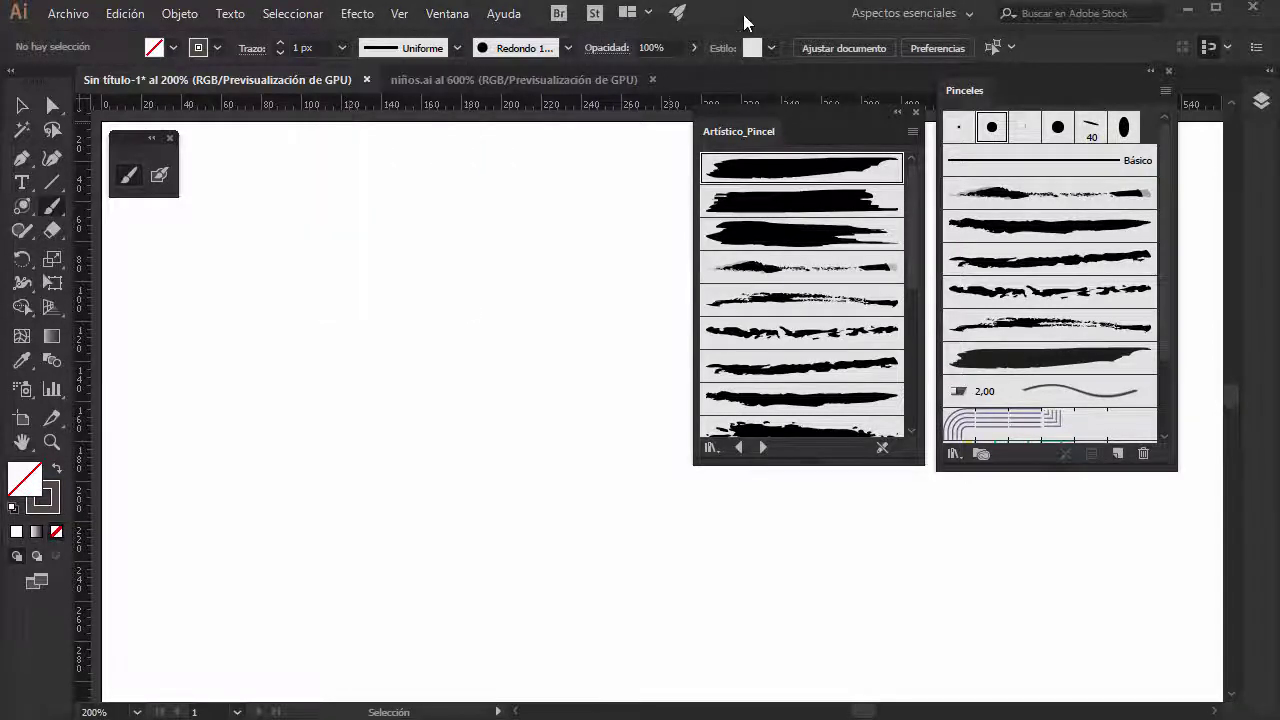
pyautogui.click(409, 50)
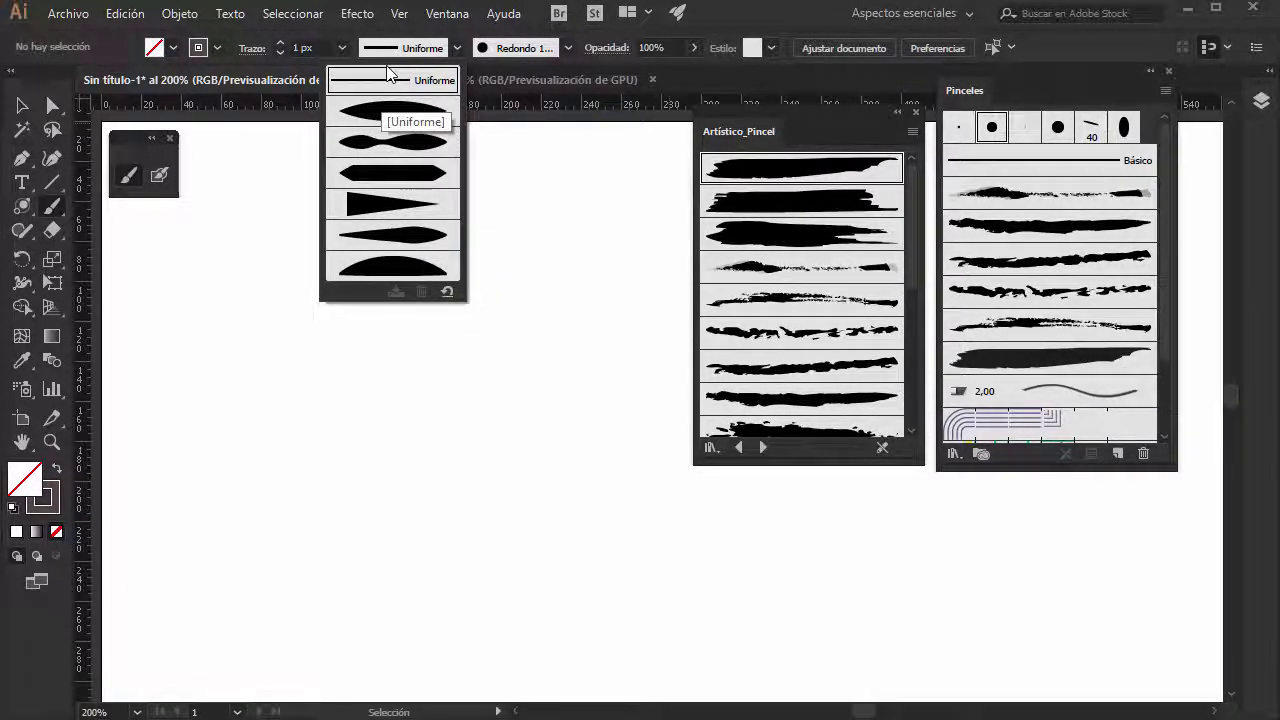
pyautogui.click(787, 20)
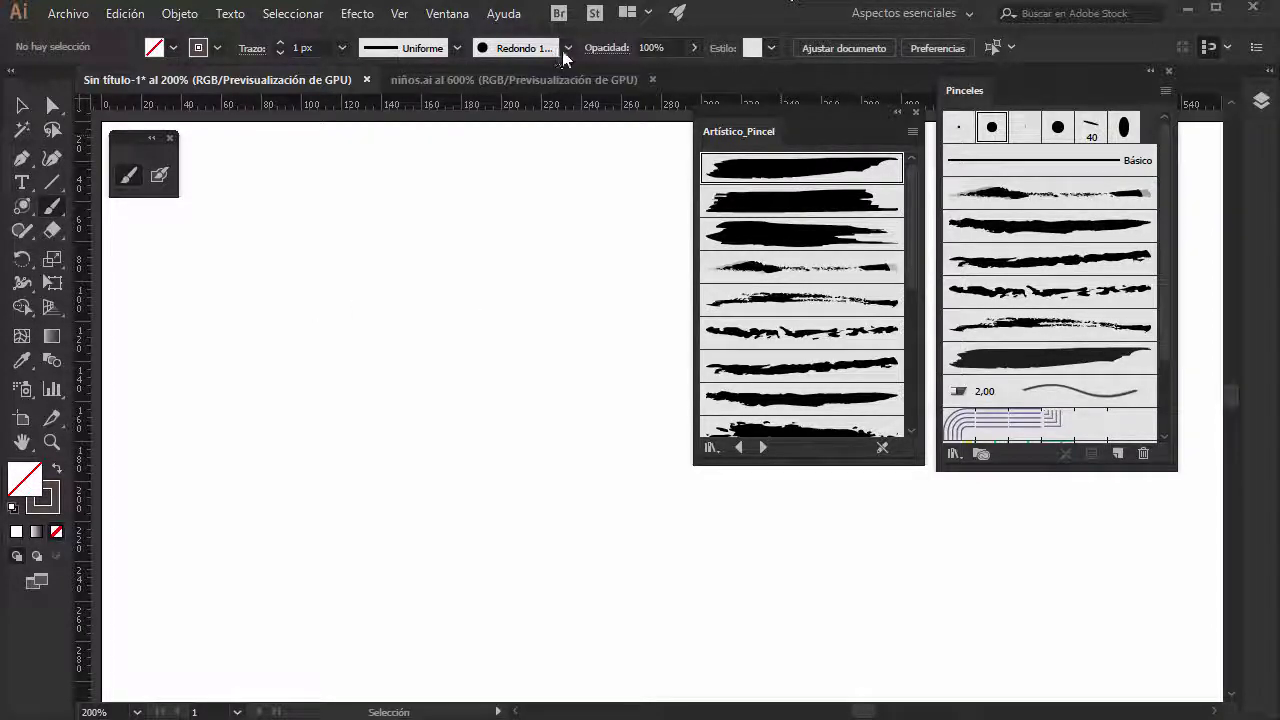
pyautogui.click(566, 49)
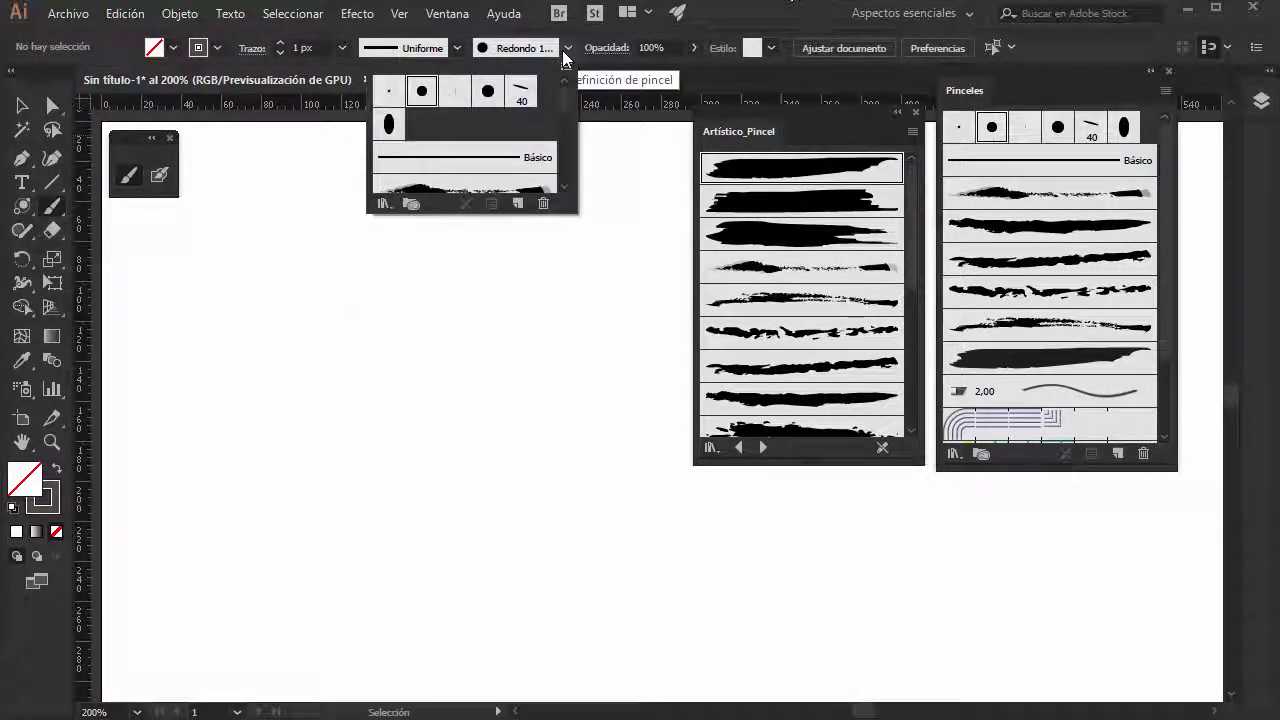
pyautogui.click(563, 52)
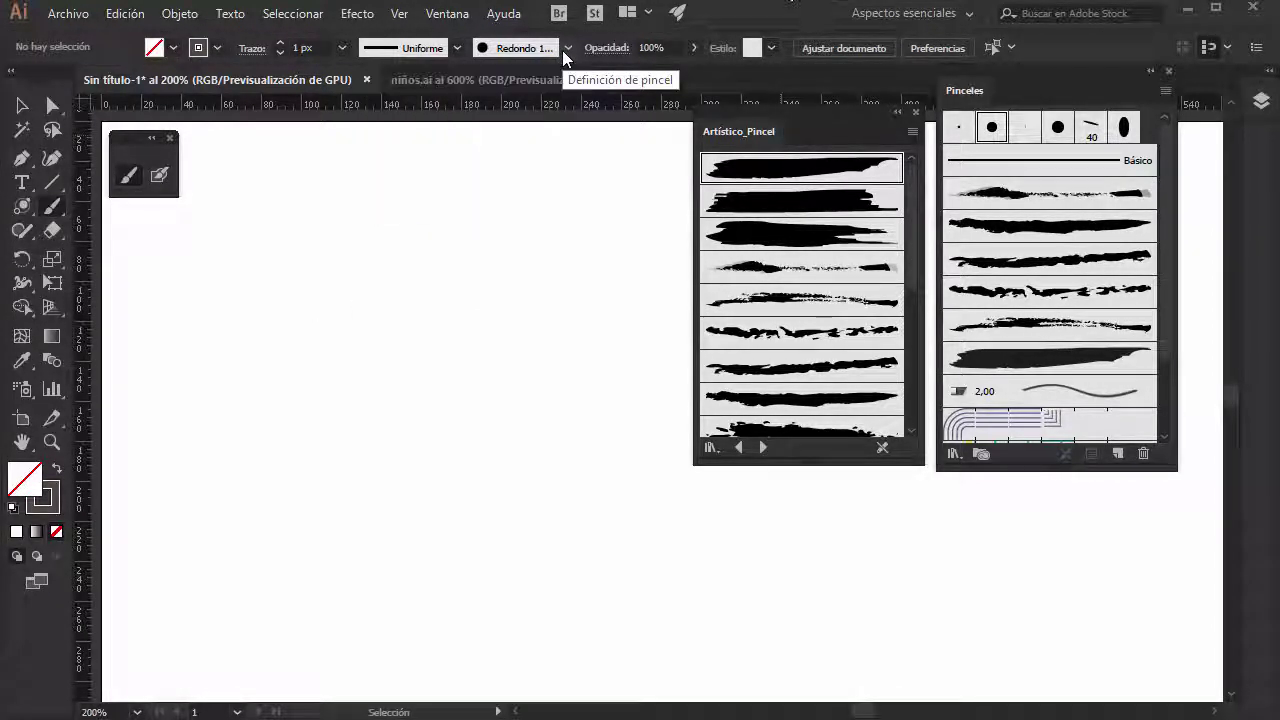
pyautogui.click(456, 48)
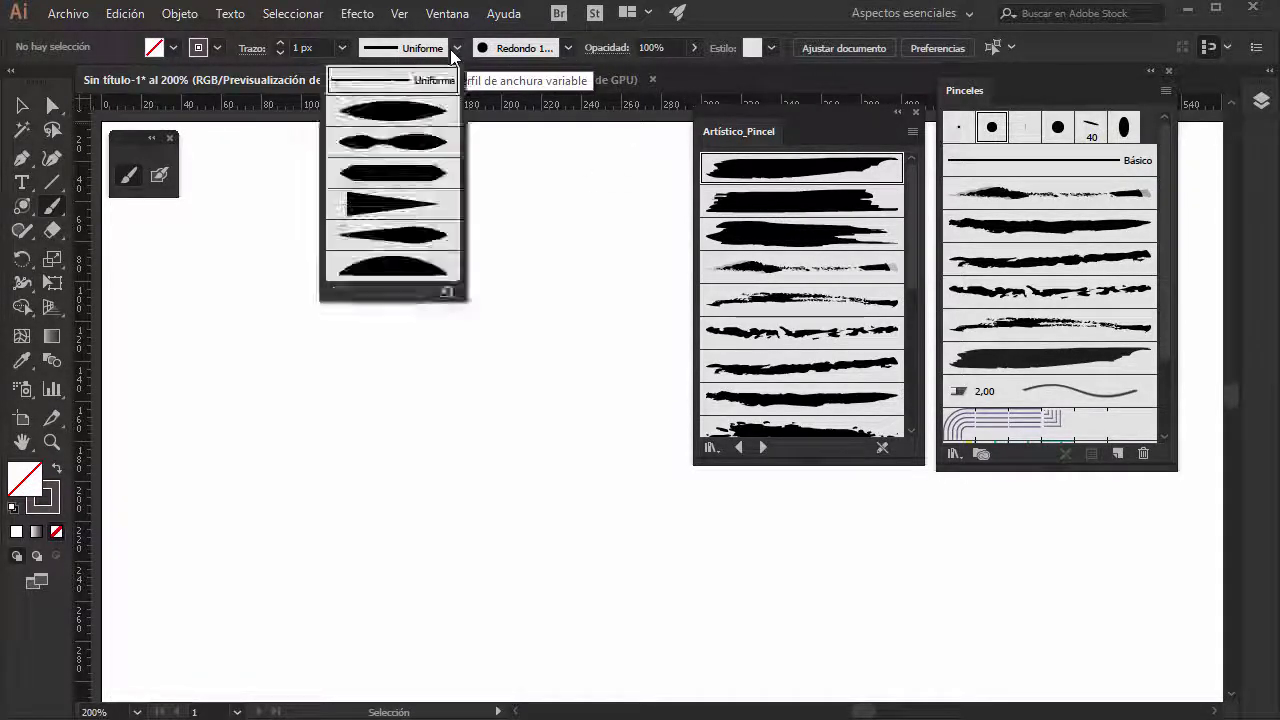
pyautogui.click(413, 152)
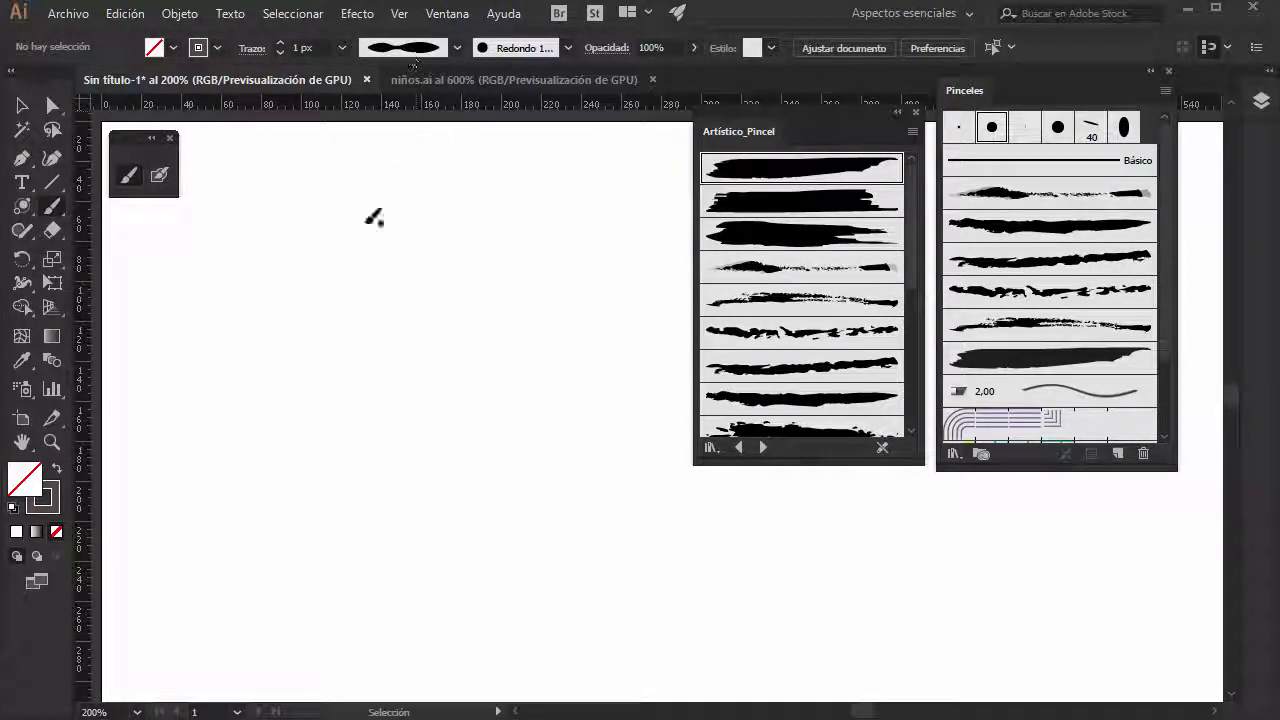
# Paint a long winding curve across the artboard and marquee-select it with Direct Selection.
pyautogui.moveTo(348, 216); pyautogui.dragTo(384, 214)
pyautogui.moveTo(282, 262)
pyautogui.mouseDown()
pyautogui.moveTo(372, 400)
pyautogui.moveTo(570, 525)
pyautogui.moveTo(567, 537)
pyautogui.mouseUp()
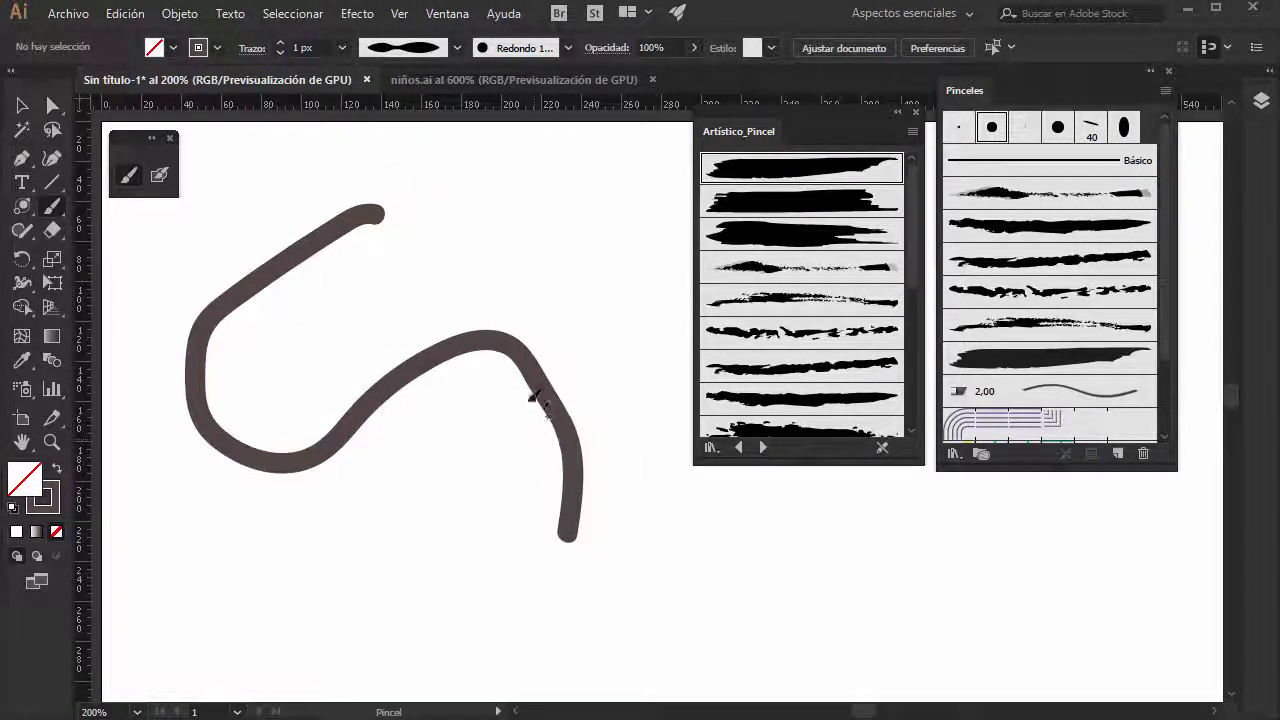
pyautogui.press('v')
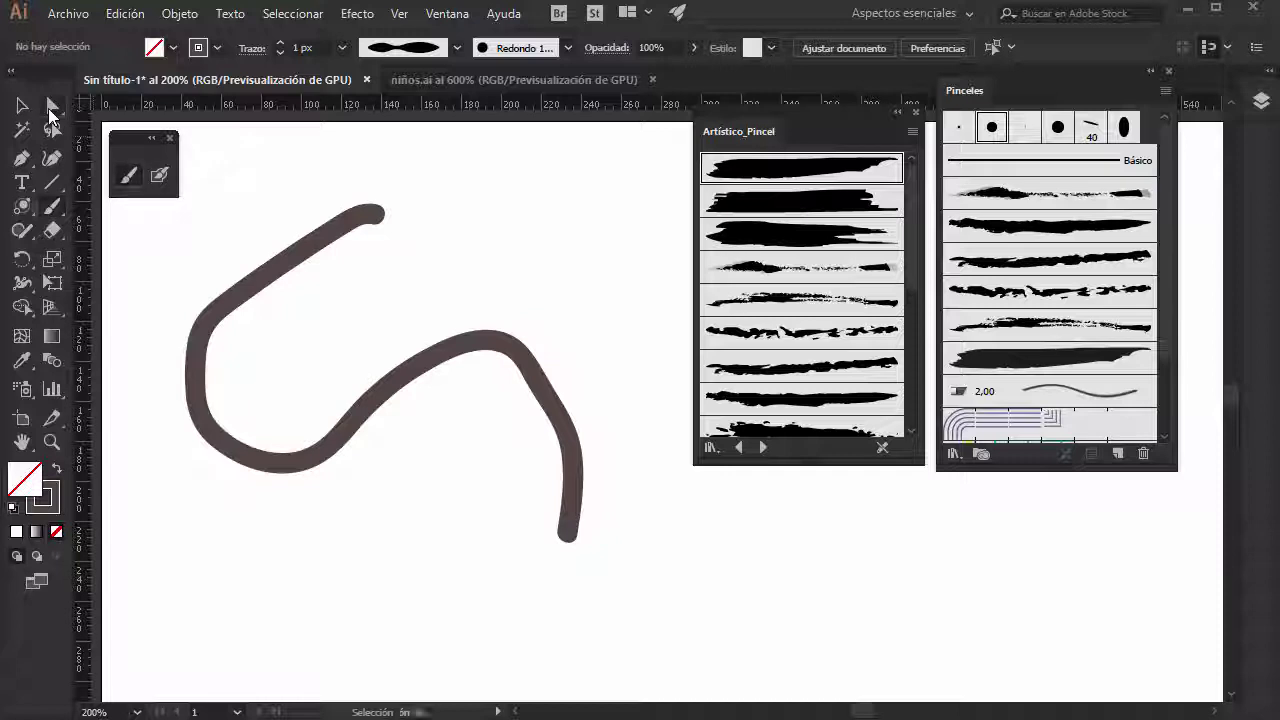
pyautogui.click(52, 106)
pyautogui.moveTo(632, 604)
pyautogui.mouseDown()
pyautogui.moveTo(176, 224)
pyautogui.moveTo(166, 200)
pyautogui.mouseUp()
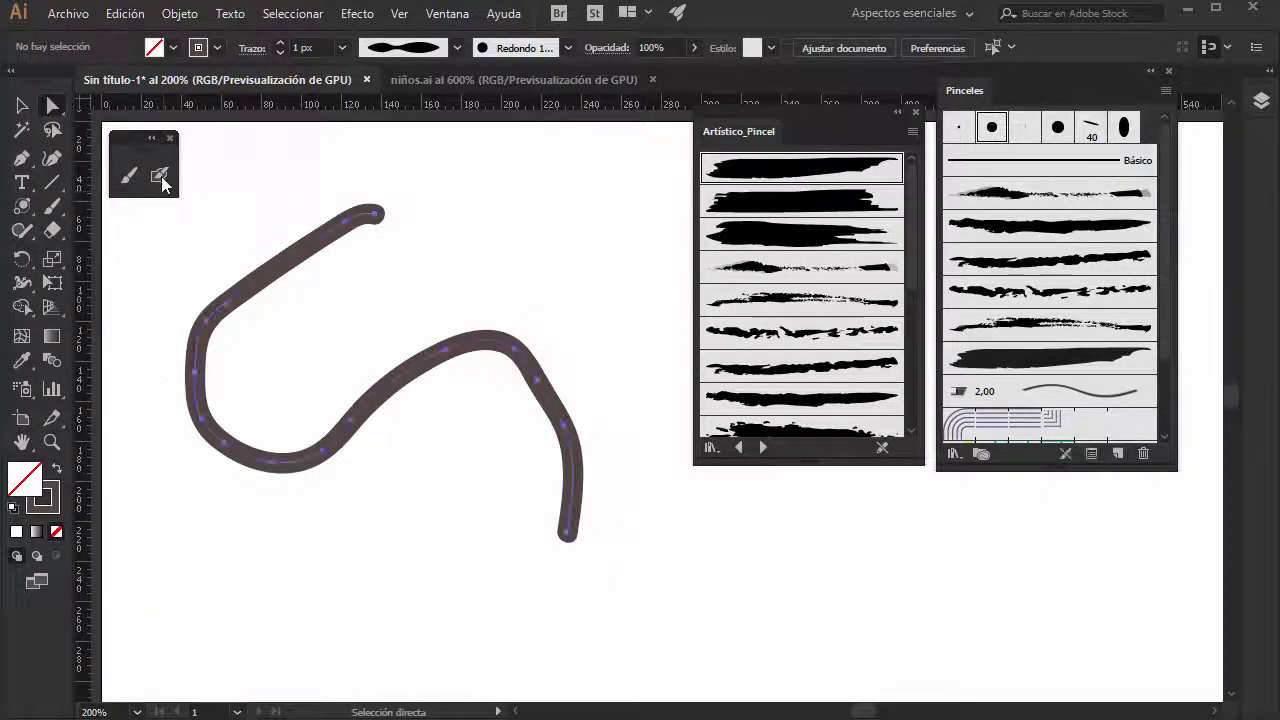
# Try tapering width profiles on the stroke, then thin it with the Básico brush definition.
pyautogui.click(456, 48)
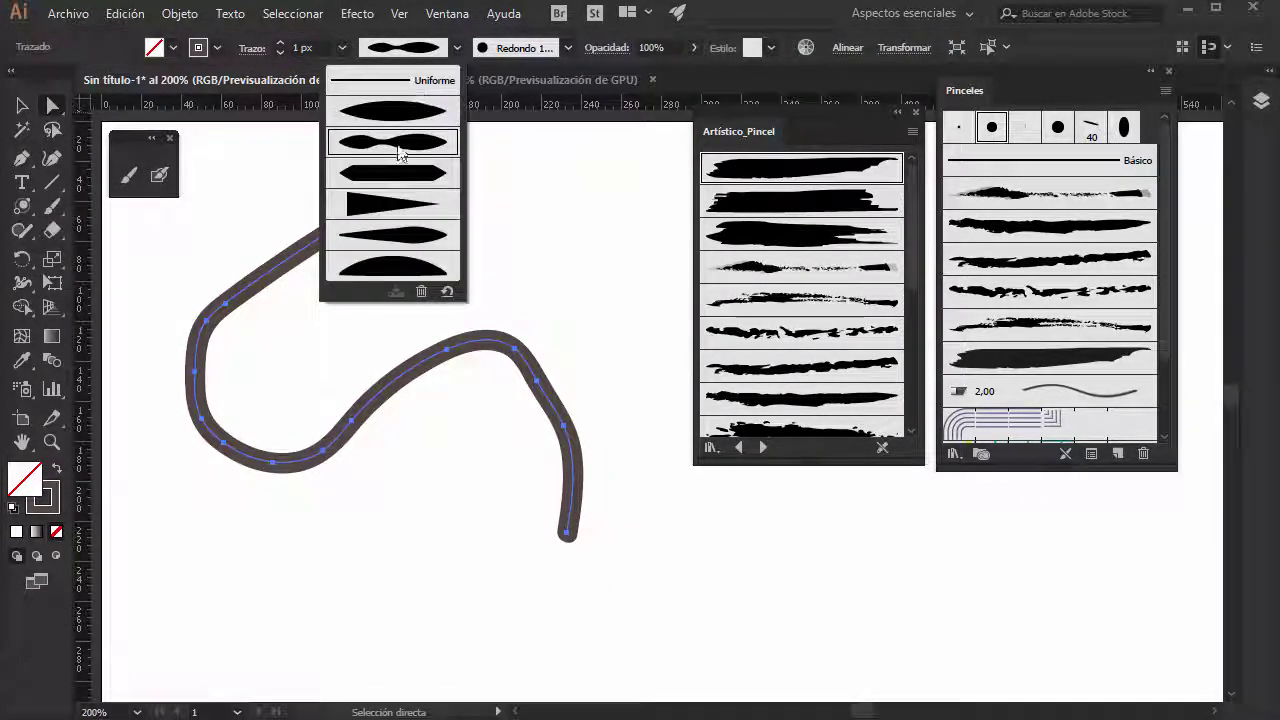
pyautogui.click(400, 112)
pyautogui.click(441, 57)
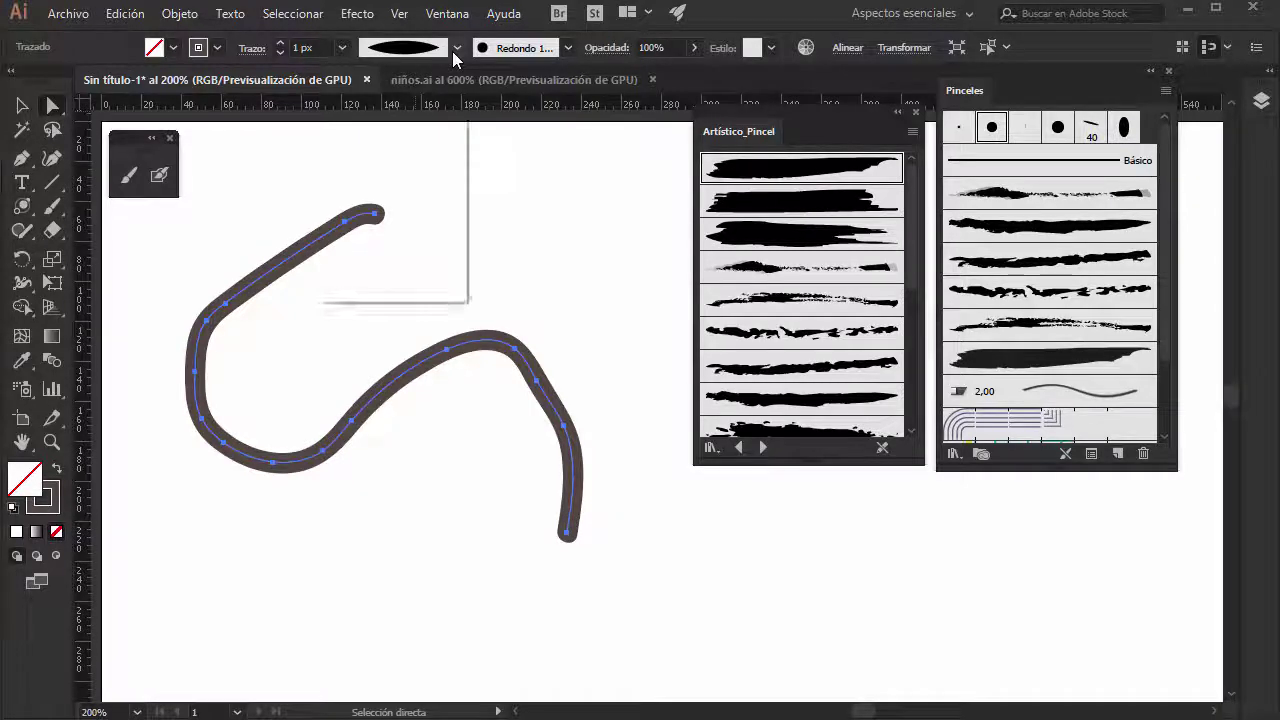
pyautogui.click(408, 247)
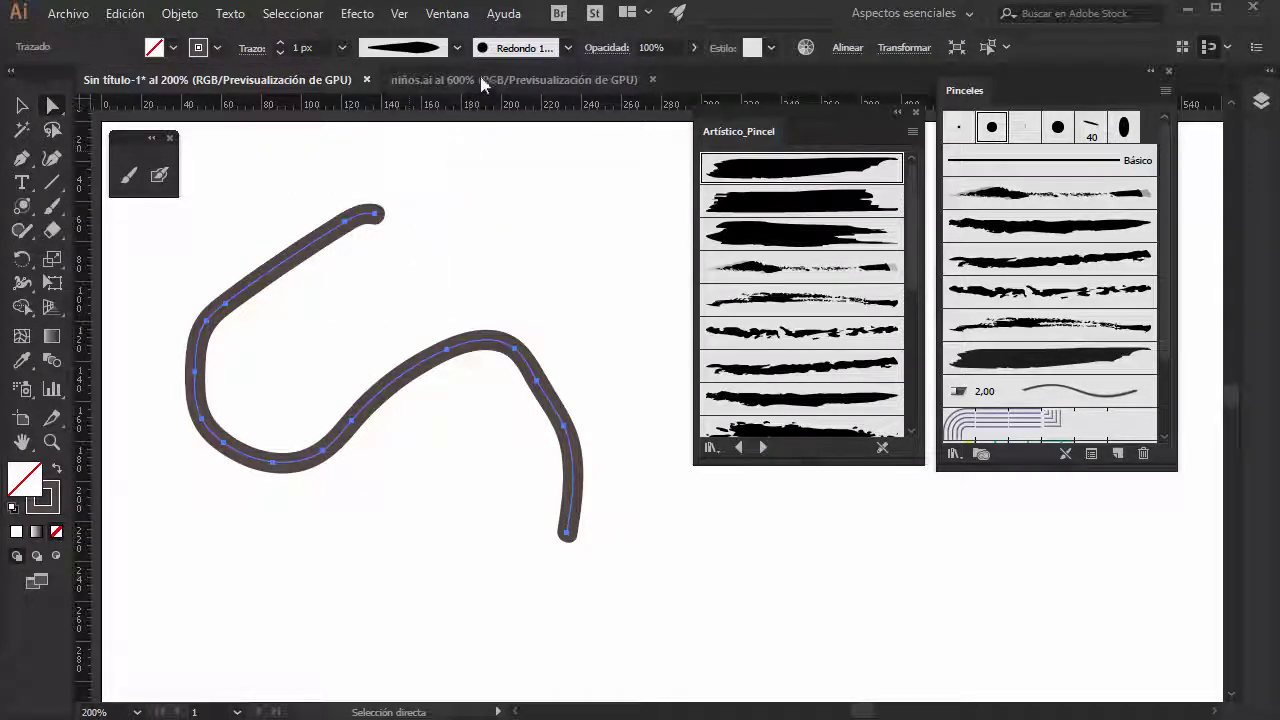
pyautogui.click(457, 48)
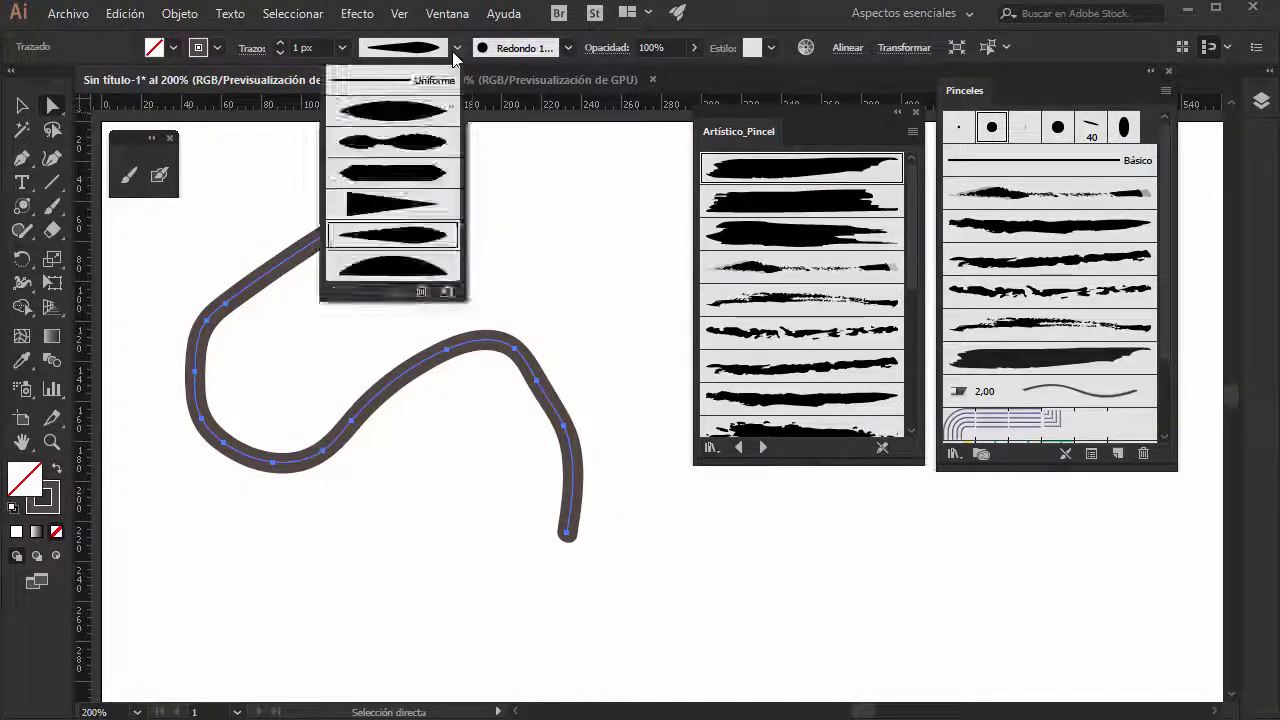
pyautogui.click(570, 47)
pyautogui.click(461, 158)
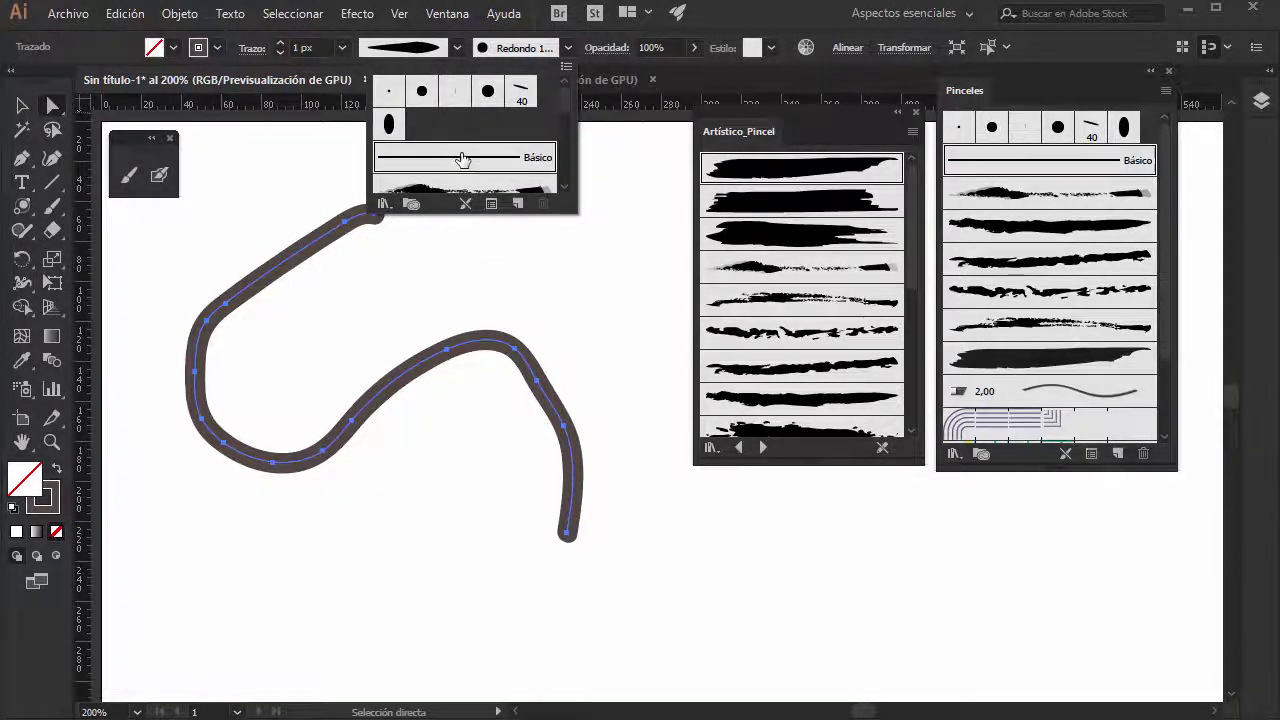
# Raise the winding stroke's weight to 14 px.
pyautogui.click(455, 52)
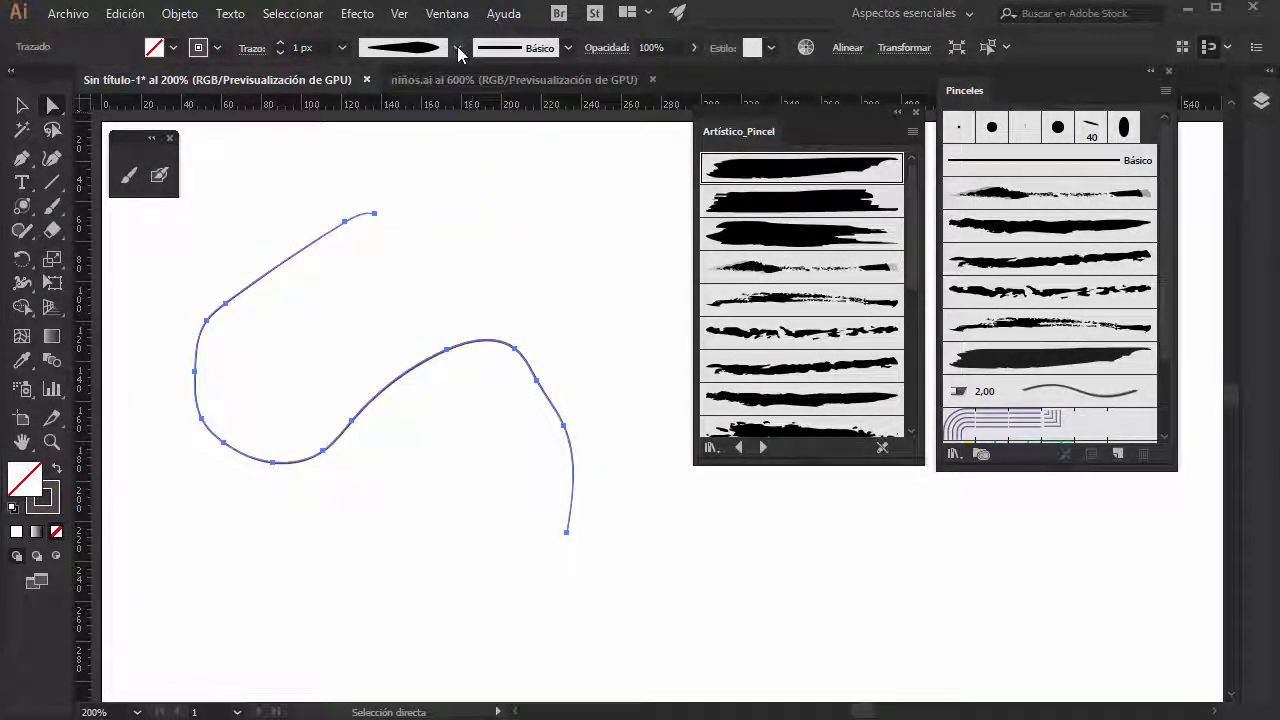
pyautogui.click(286, 45)
pyautogui.click(286, 45)
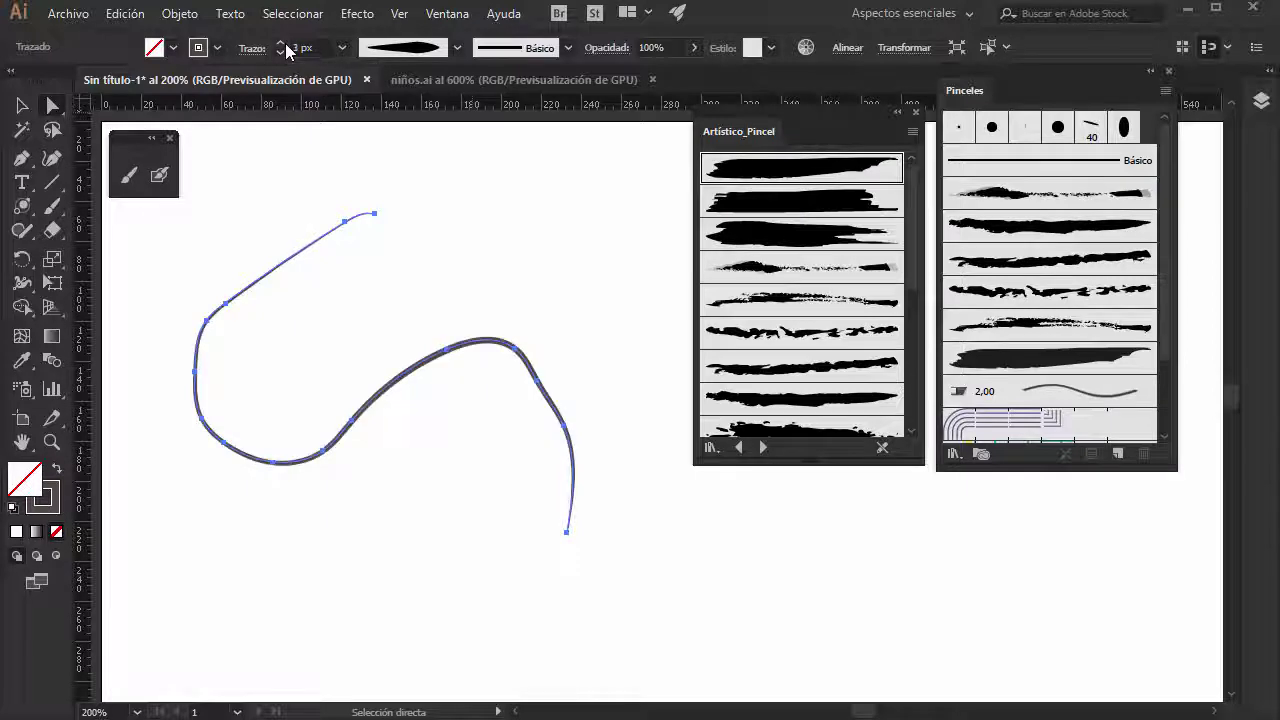
pyautogui.click(286, 45)
pyautogui.click(281, 43)
pyautogui.click(281, 43)
pyautogui.click(281, 43)
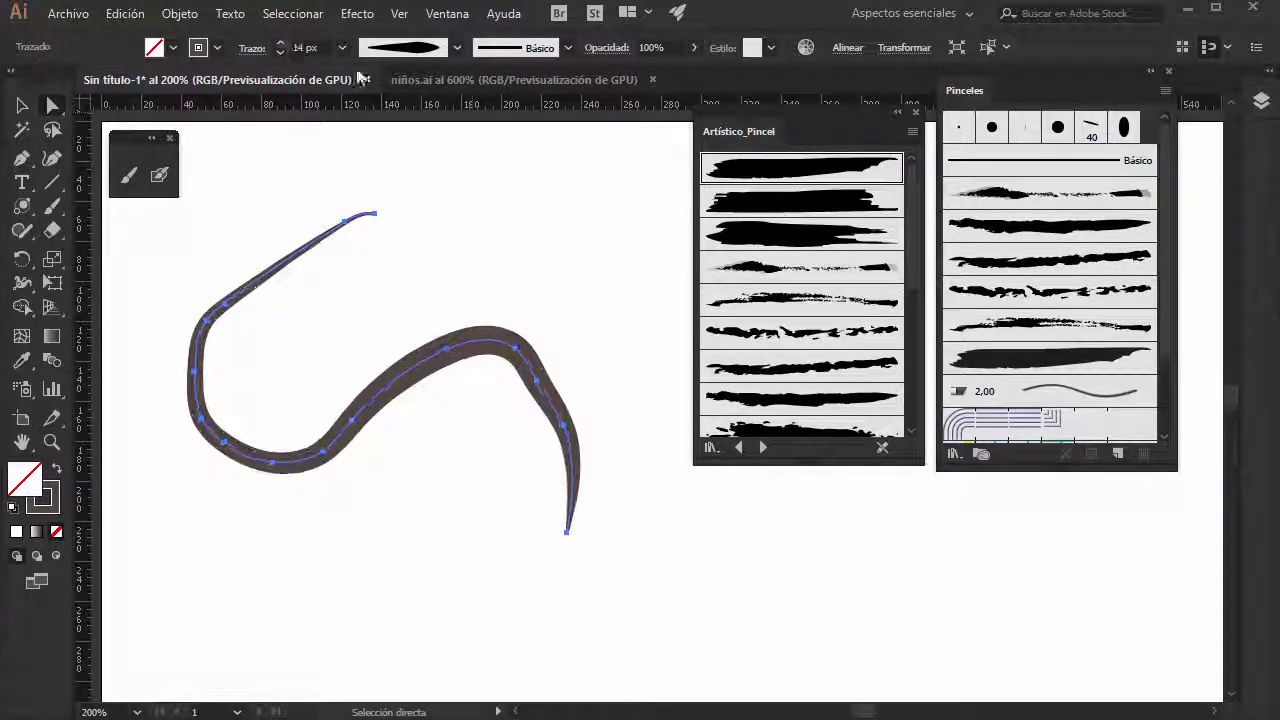
# Try elliptical and double-bulge width profiles, then reset the stroke to Uniforme.
pyautogui.click(457, 48)
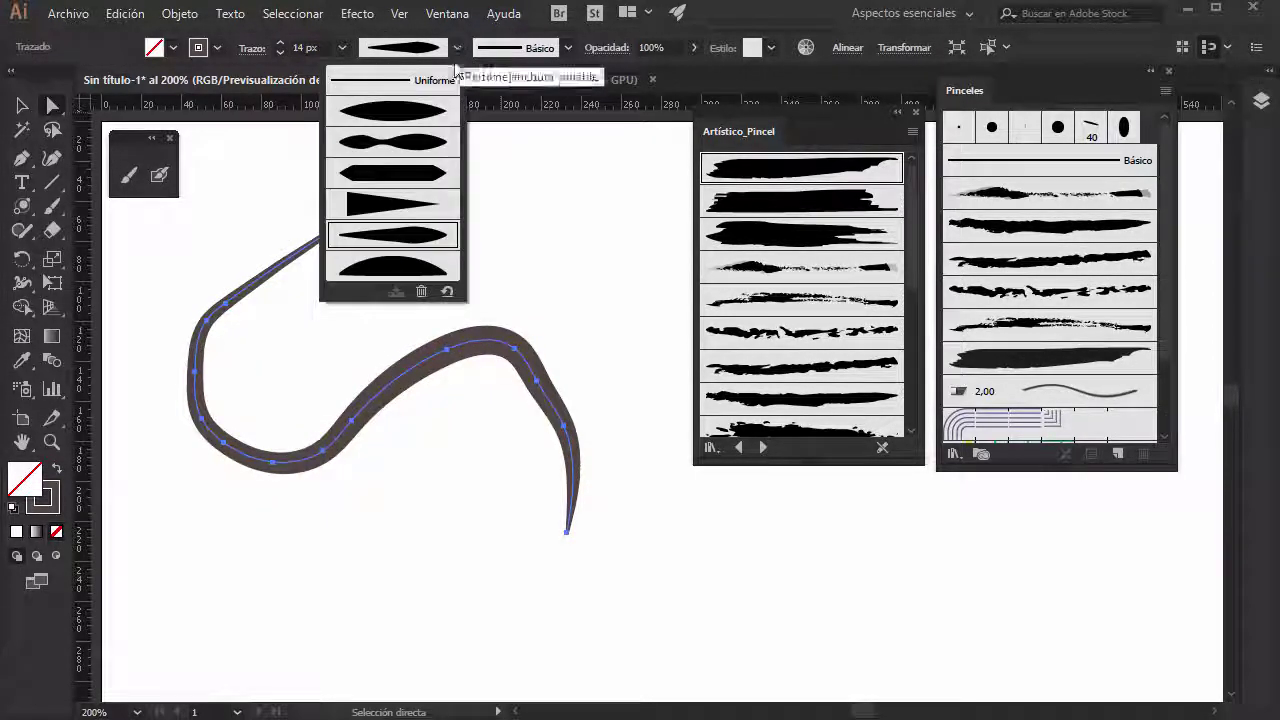
pyautogui.click(408, 128)
pyautogui.click(457, 48)
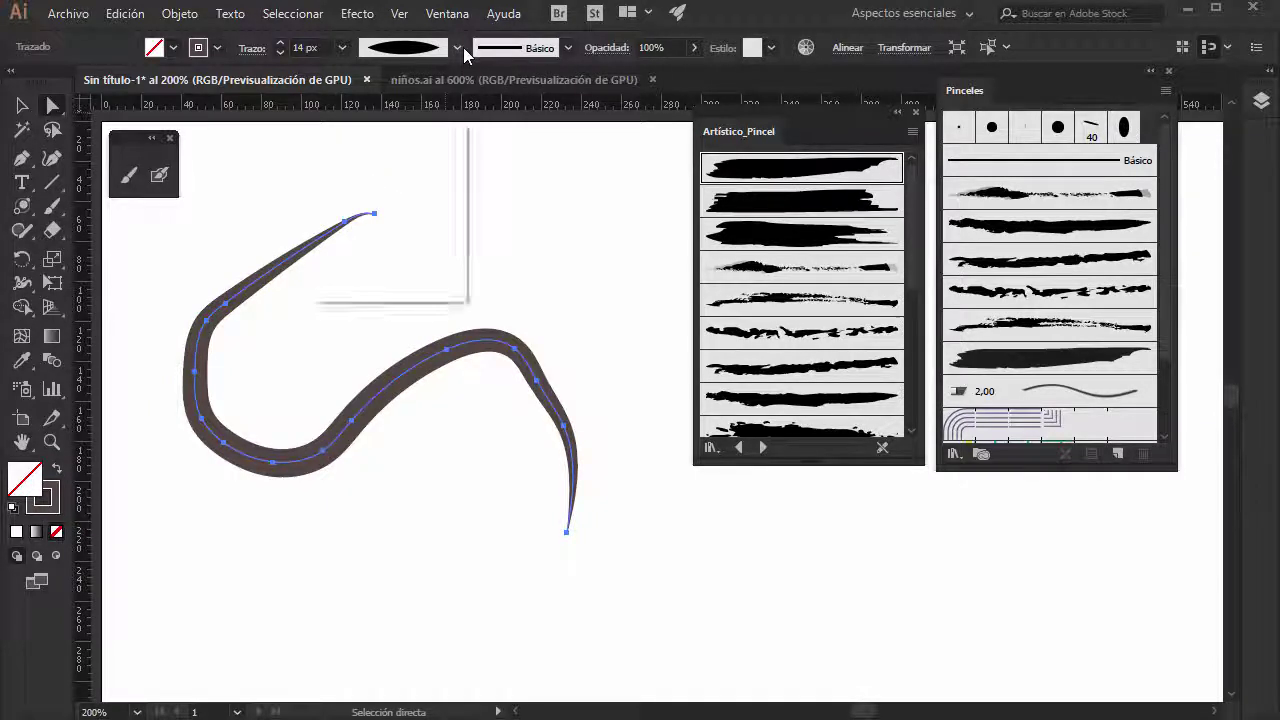
pyautogui.click(405, 150)
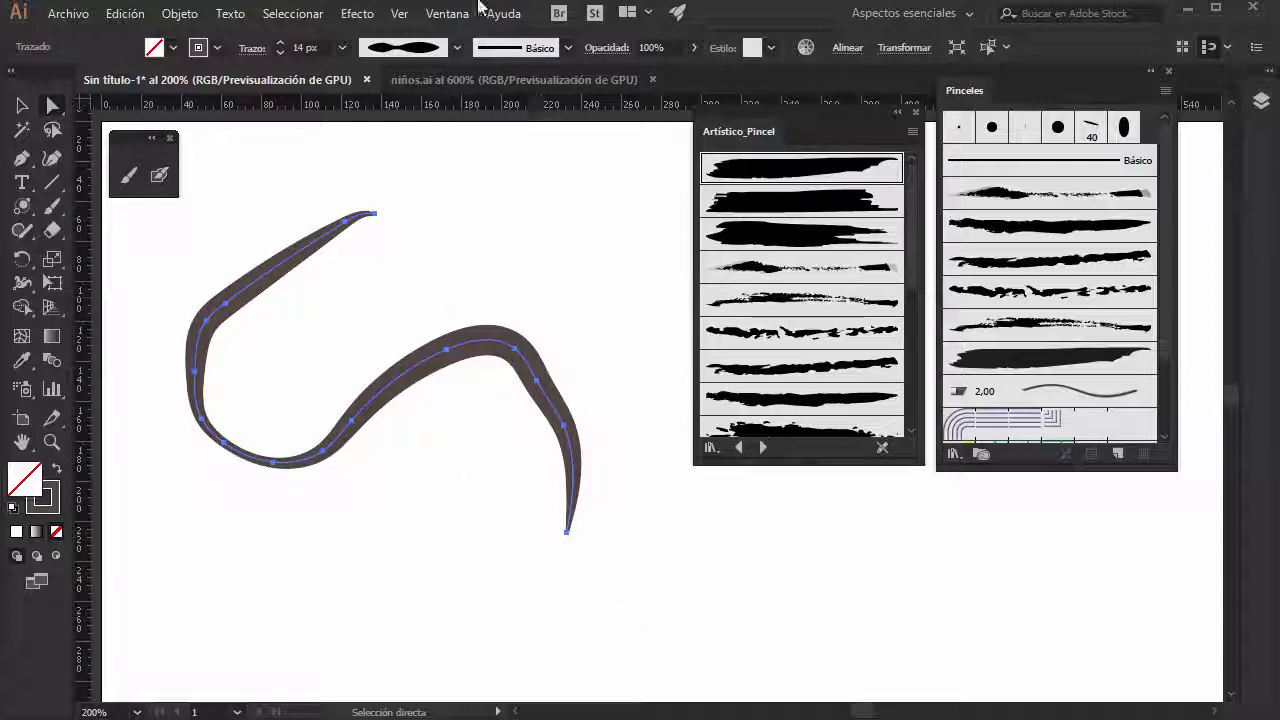
pyautogui.click(457, 48)
pyautogui.click(422, 79)
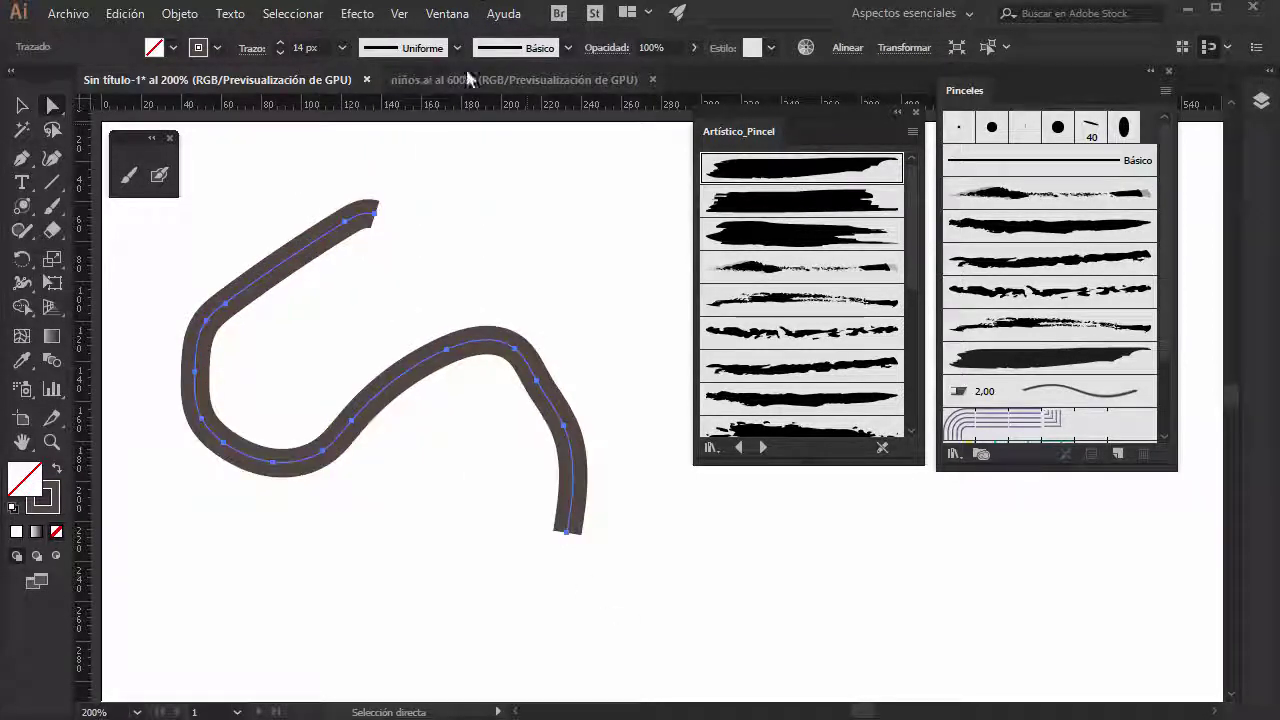
# Apply the round calligraphic brush, delete the stroke, and return to the Paintbrush.
pyautogui.click(567, 48)
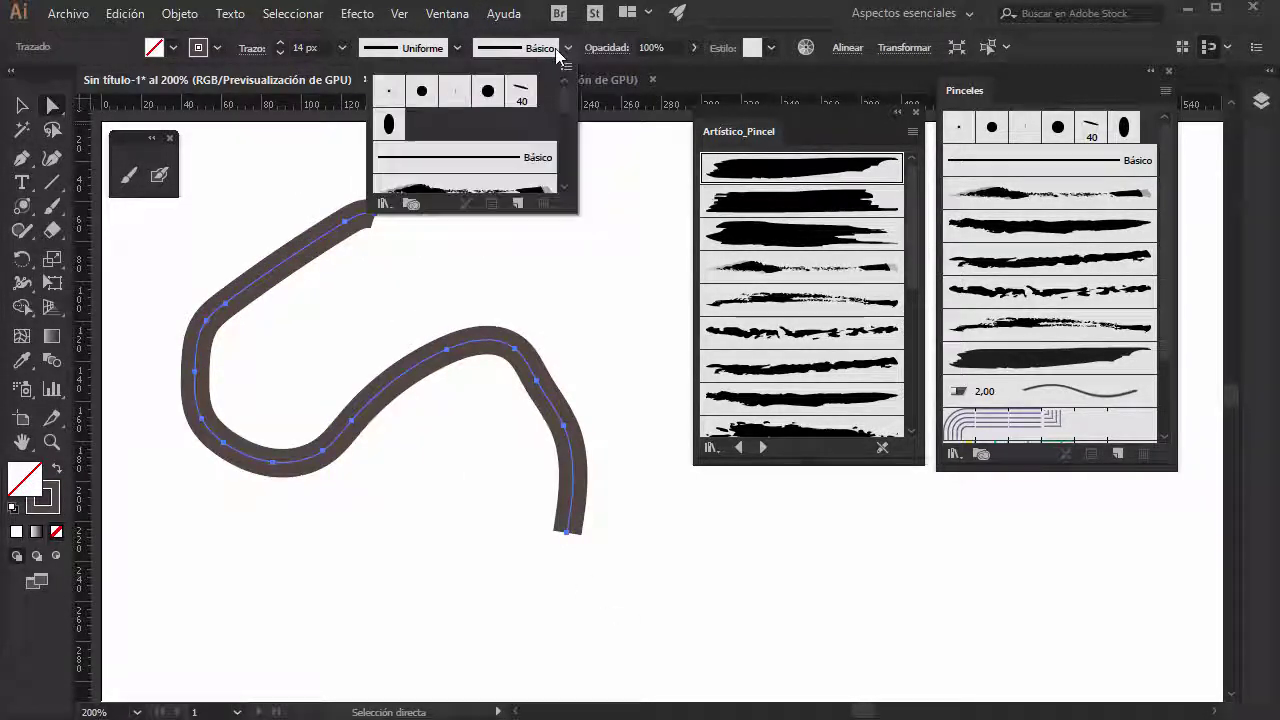
pyautogui.click(490, 92)
pyautogui.click(22, 106)
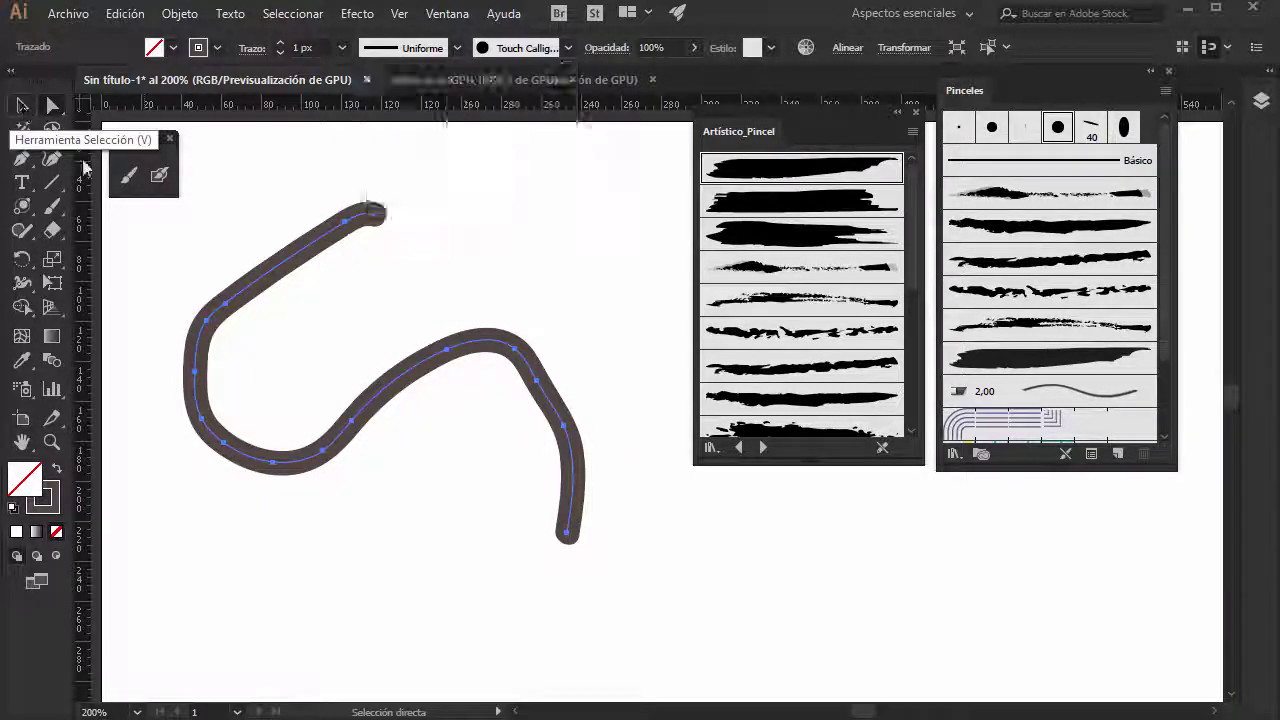
pyautogui.press('Delete')
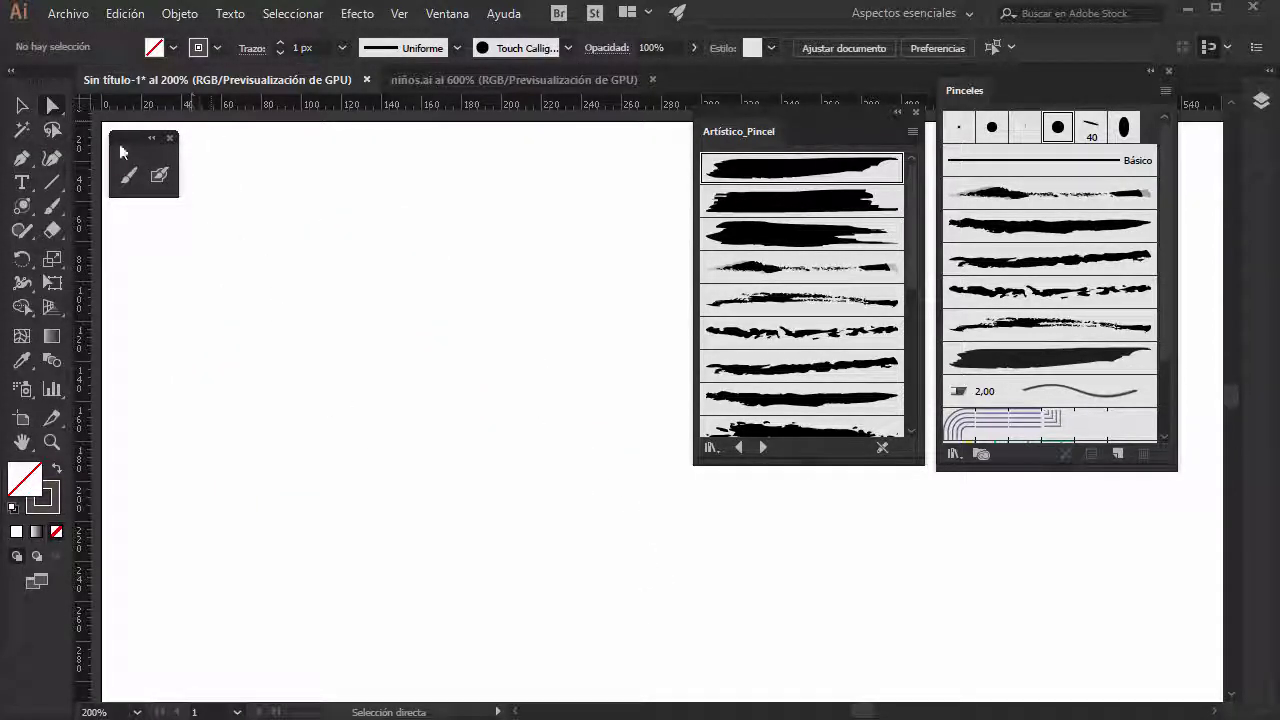
pyautogui.click(128, 179)
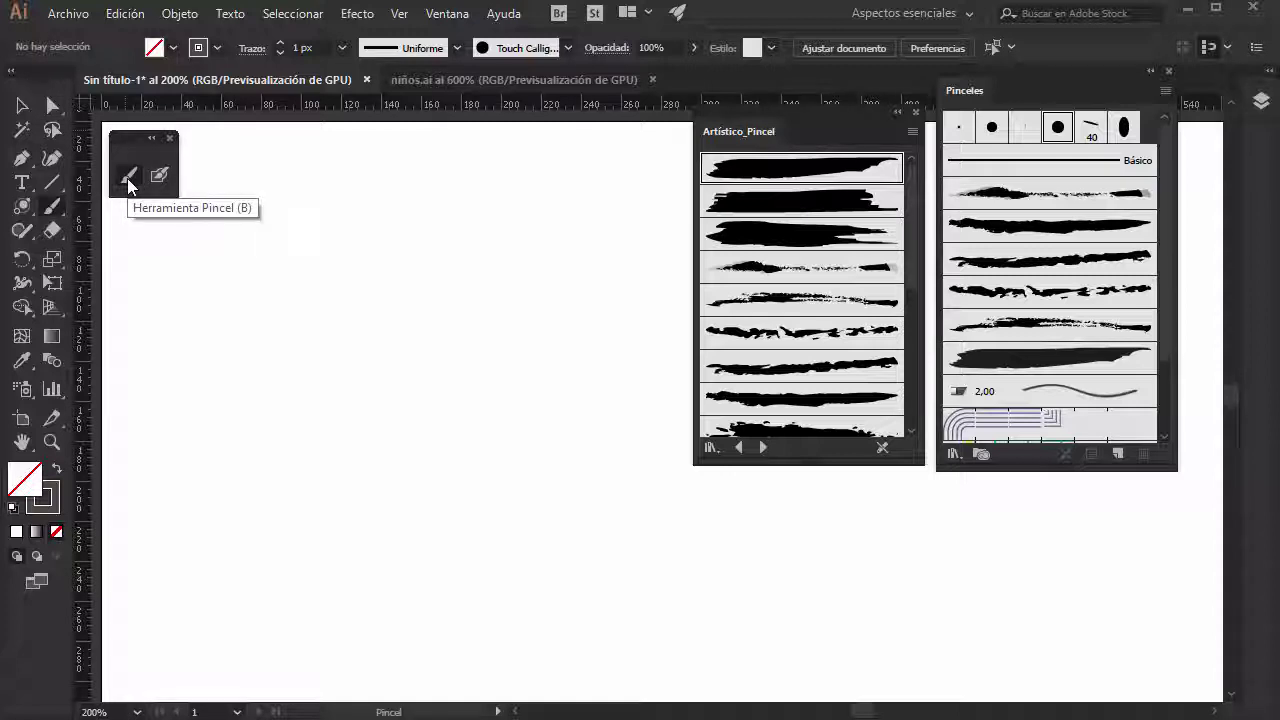